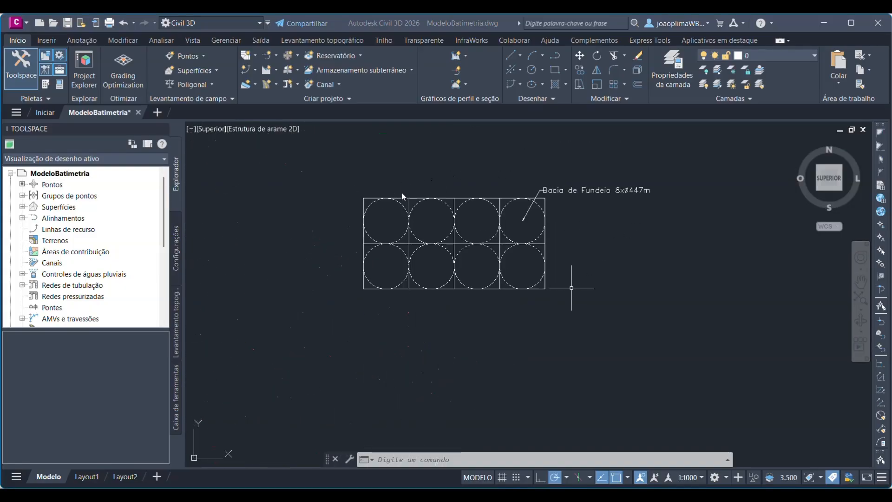
# Examine the bathymetric points and depth labels inside and around the magenta anchorage basin rectangle on the seabed surface
pyautogui.scroll(-2, 561, 198)
pyautogui.scroll(-4, 559, 196)
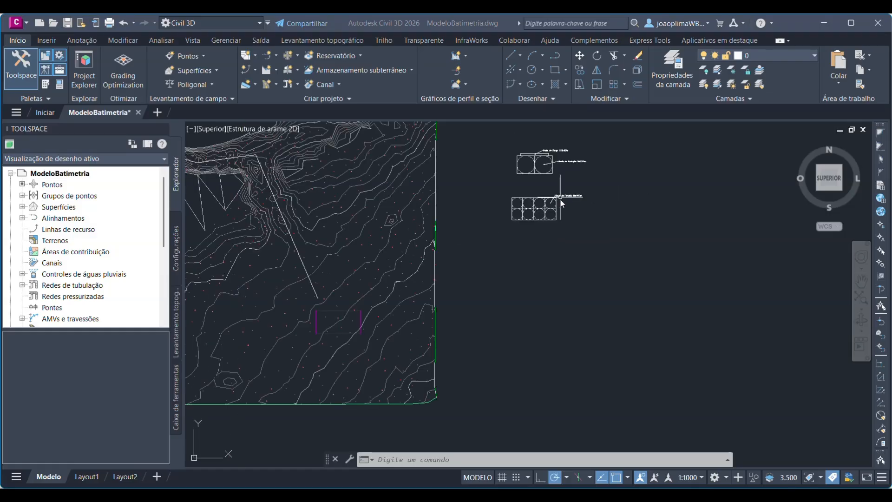
pyautogui.scroll(5, 297, 329)
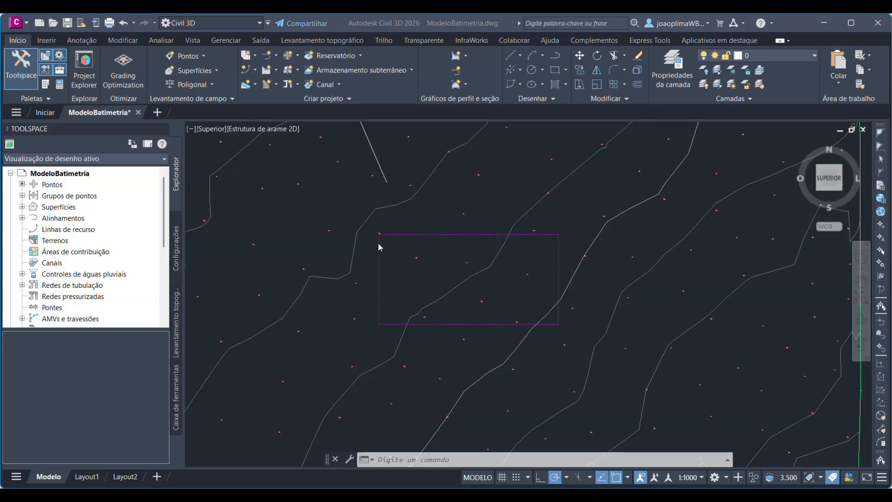
pyautogui.scroll(5, 379, 235)
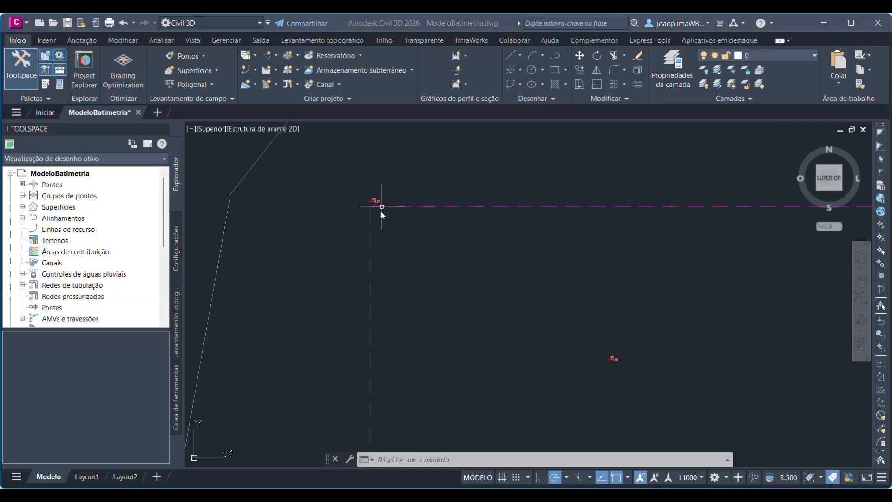
pyautogui.scroll(6, 380, 210)
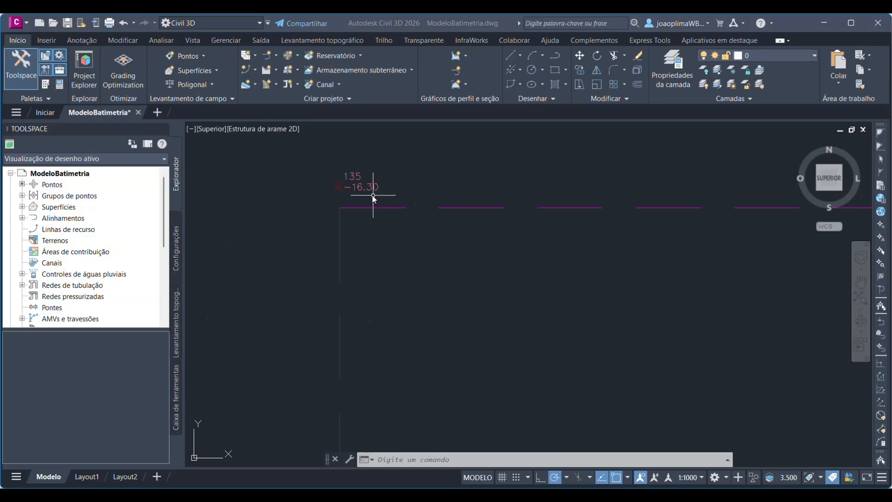
pyautogui.scroll(-3, 373, 195)
pyautogui.scroll(5, 367, 195)
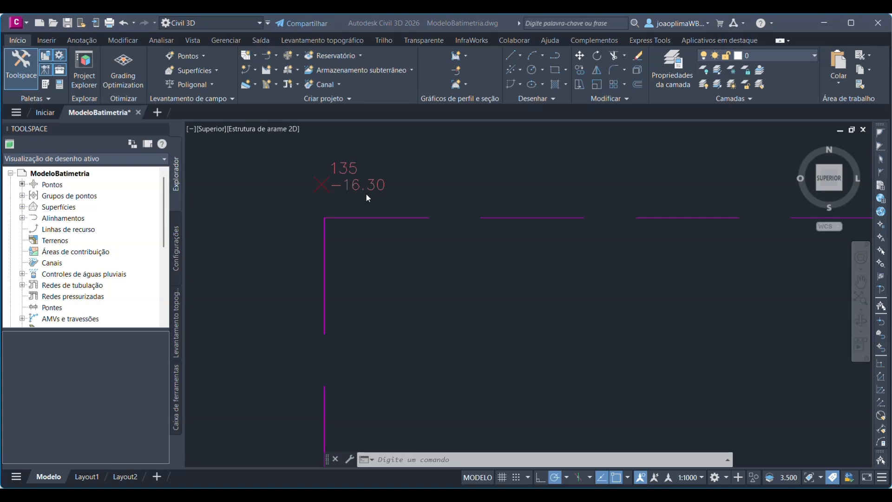
pyautogui.scroll(-10, 366, 193)
pyautogui.scroll(4, 493, 227)
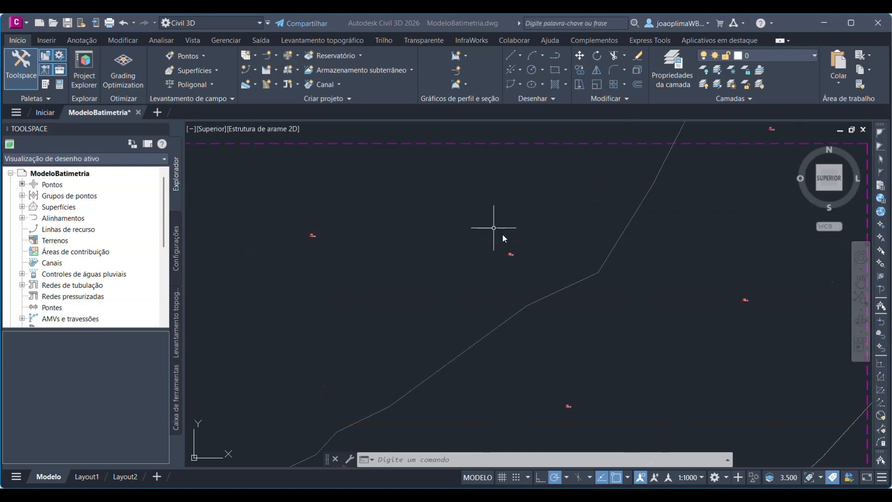
pyautogui.scroll(2, 511, 258)
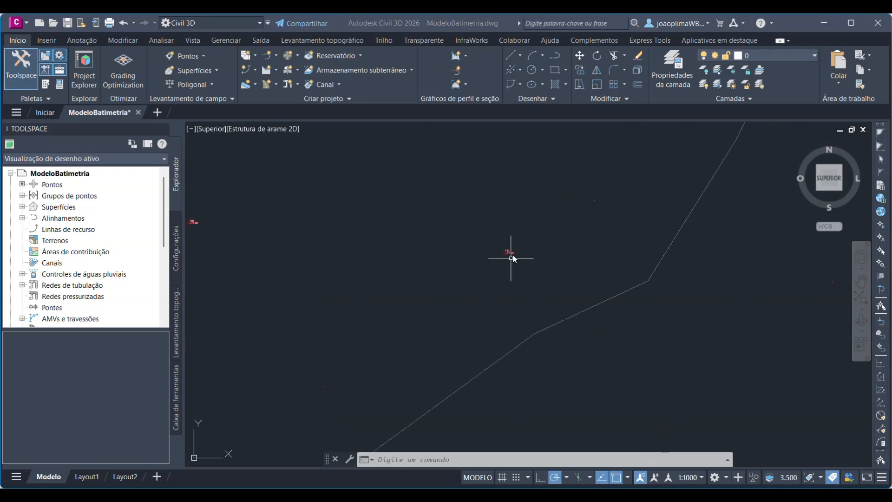
pyautogui.scroll(2, 507, 256)
pyautogui.scroll(-5, 483, 246)
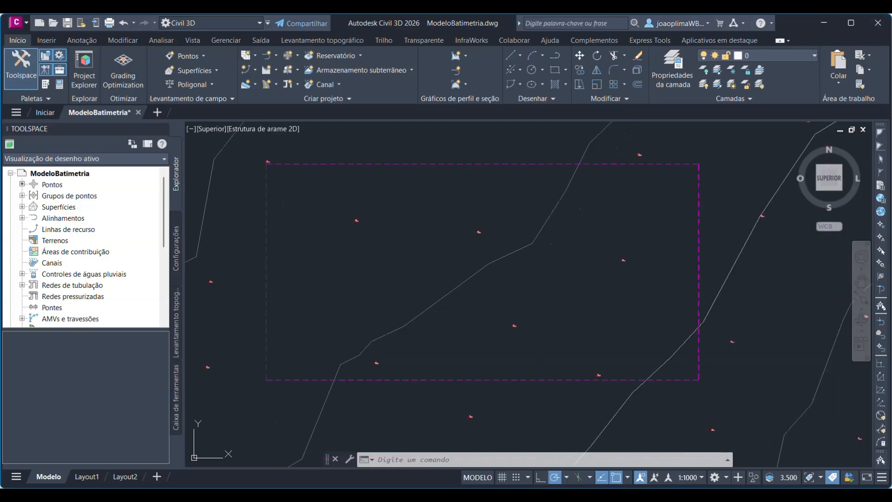
pyautogui.scroll(6, 601, 369)
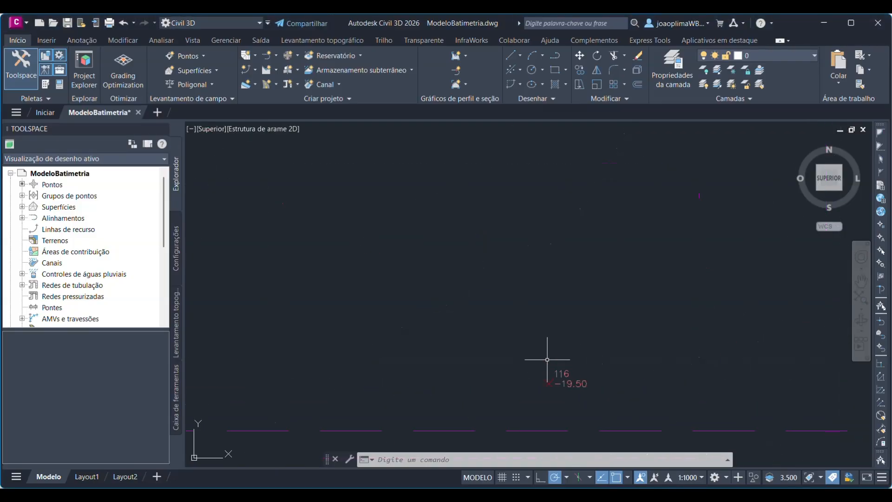
pyautogui.scroll(-4, 547, 359)
pyautogui.scroll(-2, 454, 263)
pyautogui.moveTo(473, 319)
pyautogui.mouseDown(button='middle')
pyautogui.moveTo(490, 385)
pyautogui.moveTo(562, 426)
pyautogui.mouseUp(button='middle')
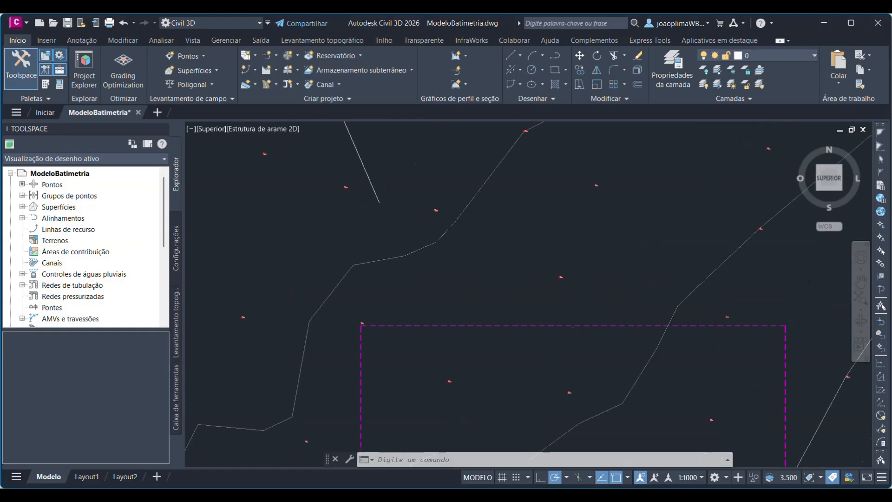
# Examine the cyan berth and turning basin outlines against the surface contours in the inner channel
pyautogui.scroll(-8, 528, 378)
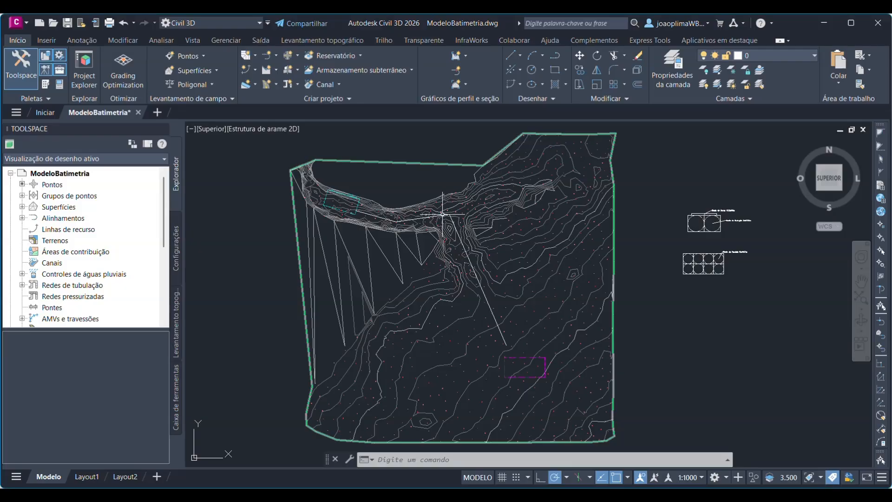
pyautogui.scroll(2, 344, 197)
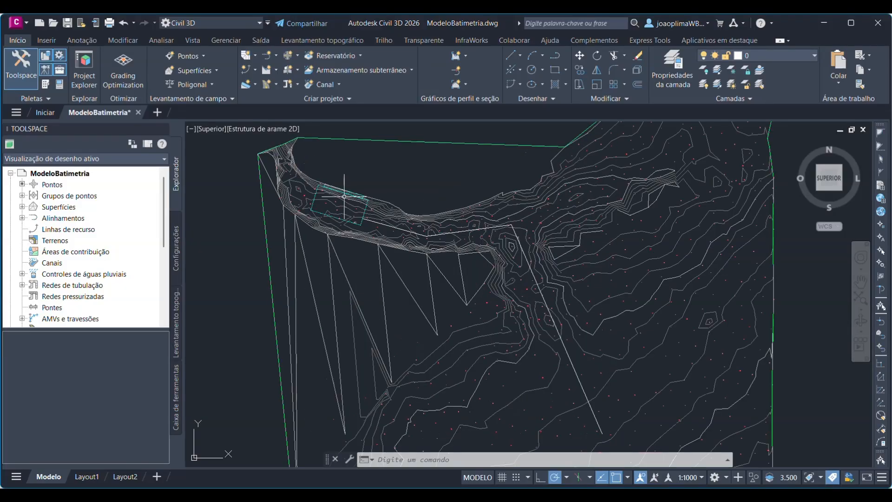
pyautogui.scroll(3, 344, 197)
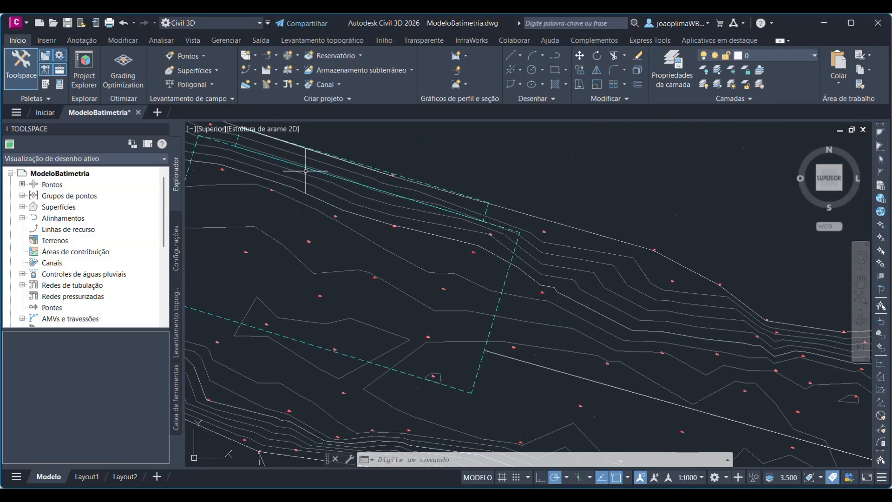
pyautogui.scroll(2, 306, 171)
pyautogui.scroll(-3, 306, 171)
pyautogui.scroll(2, 651, 258)
pyautogui.moveTo(650, 257); pyautogui.dragTo(145, 268, button='middle')
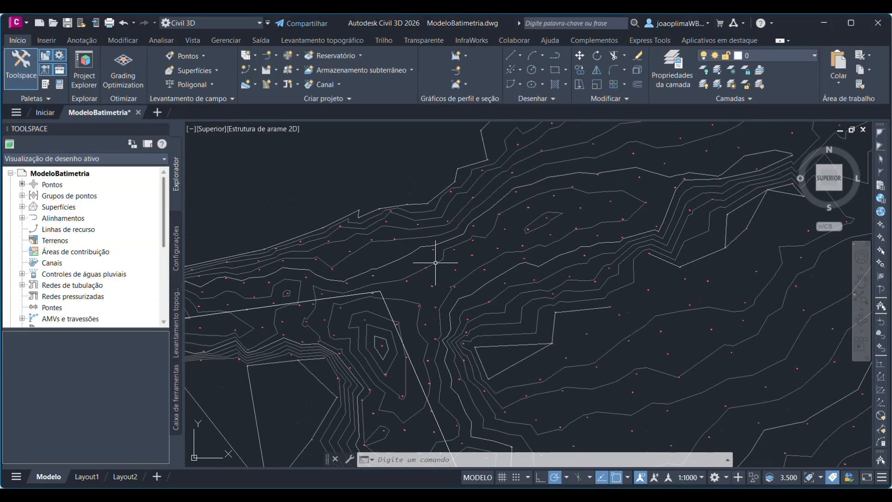
# Review the berth, turning and anchorage basin reference sketches beside the surface, comparing them with the channel area
pyautogui.moveTo(436, 263); pyautogui.dragTo(35, 303, button='middle')
pyautogui.scroll(-5, 454, 270)
pyautogui.scroll(4, 449, 270)
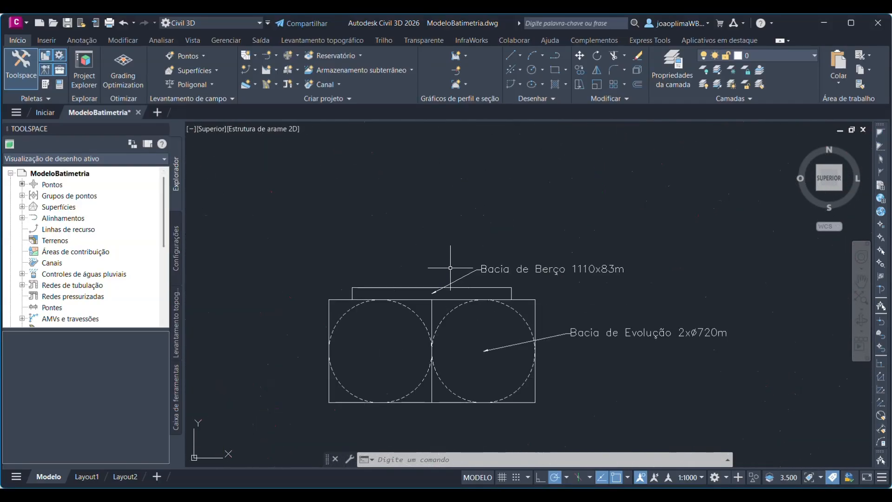
pyautogui.scroll(-2, 449, 270)
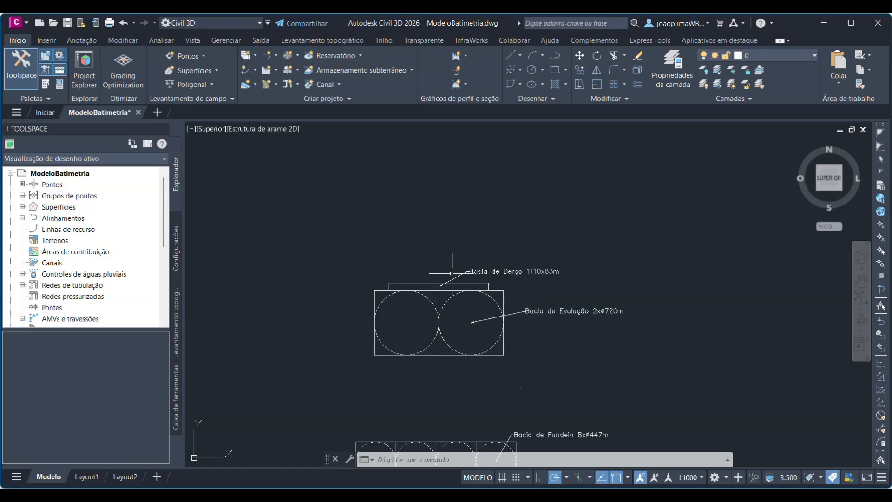
pyautogui.moveTo(383, 313); pyautogui.dragTo(700, 220, button='middle')
pyautogui.scroll(-2, 726, 204)
pyautogui.scroll(-4, 726, 204)
pyautogui.scroll(1, 595, 221)
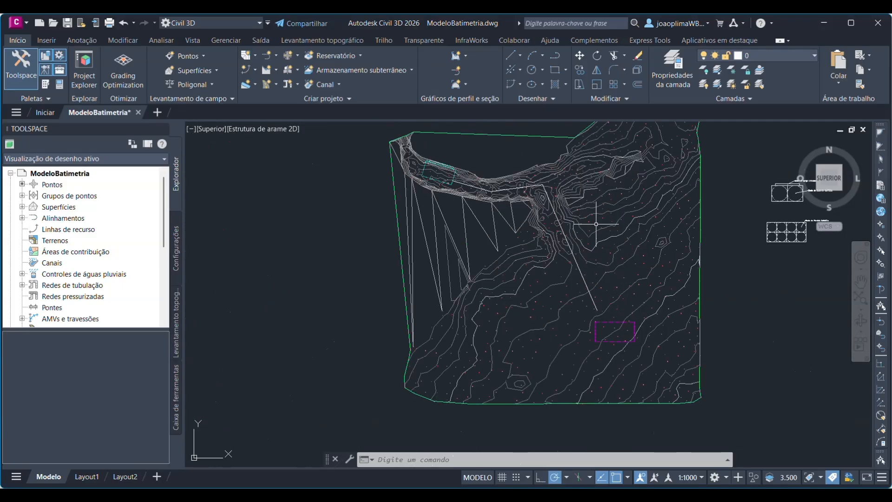
pyautogui.scroll(4, 533, 185)
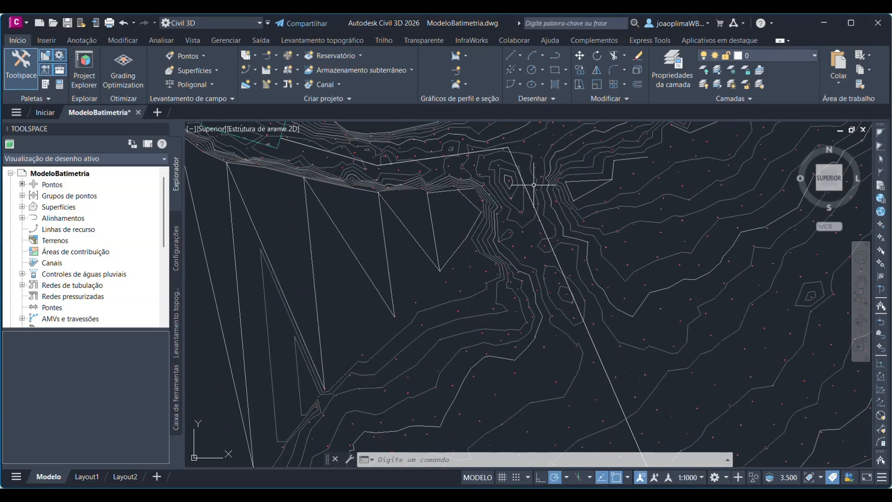
# Inspect the two channel axis polylines and the place where their ends meet near the bend
pyautogui.click(537, 213)
pyautogui.scroll(-2, 537, 214)
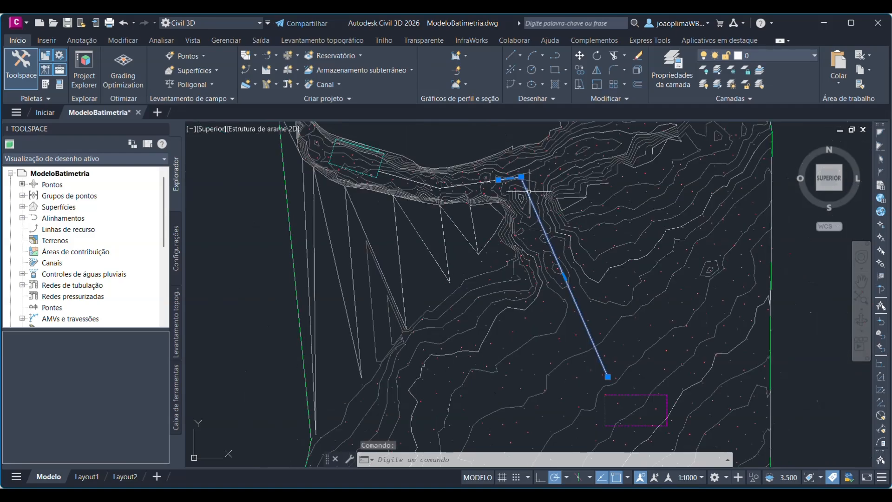
pyautogui.click(459, 183)
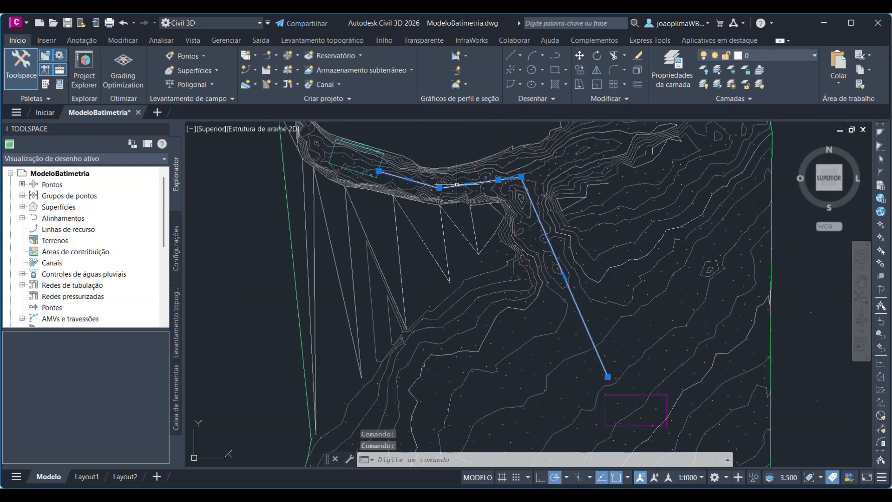
pyautogui.press('Escape')
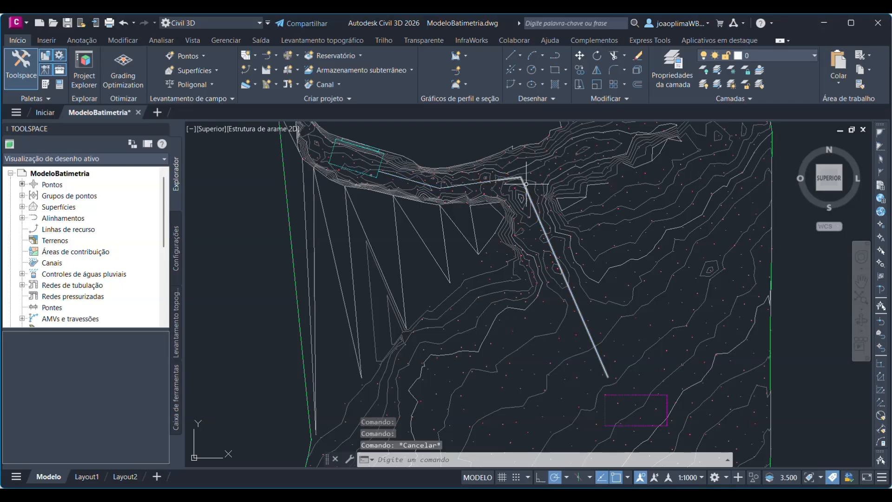
pyautogui.scroll(4, 519, 181)
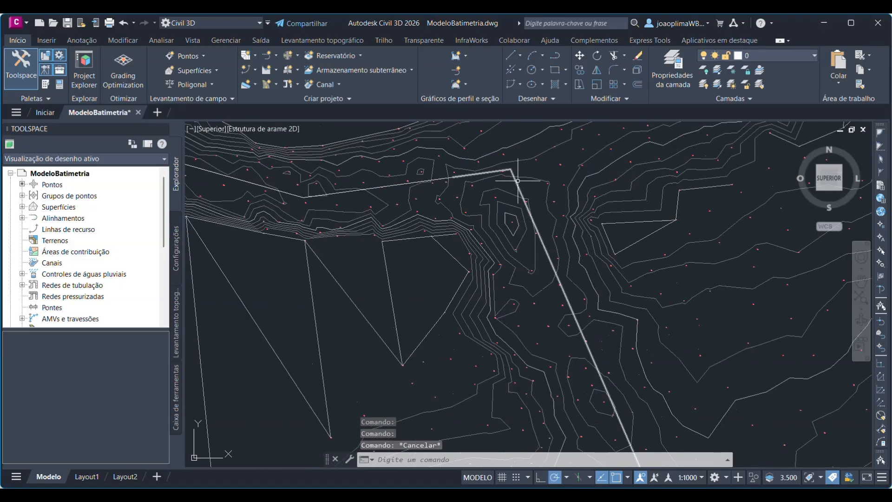
pyautogui.click(474, 176)
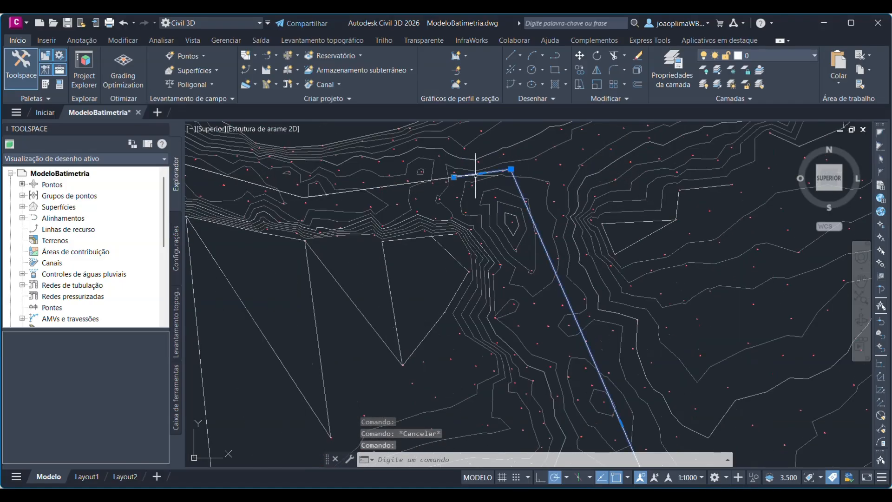
pyautogui.scroll(3, 502, 169)
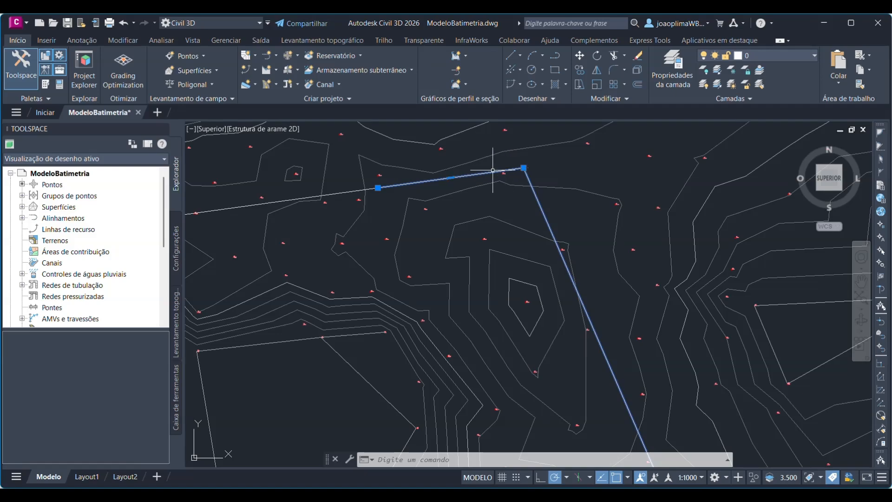
pyautogui.scroll(-3, 492, 170)
pyautogui.press('Escape')
pyautogui.scroll(-3, 495, 179)
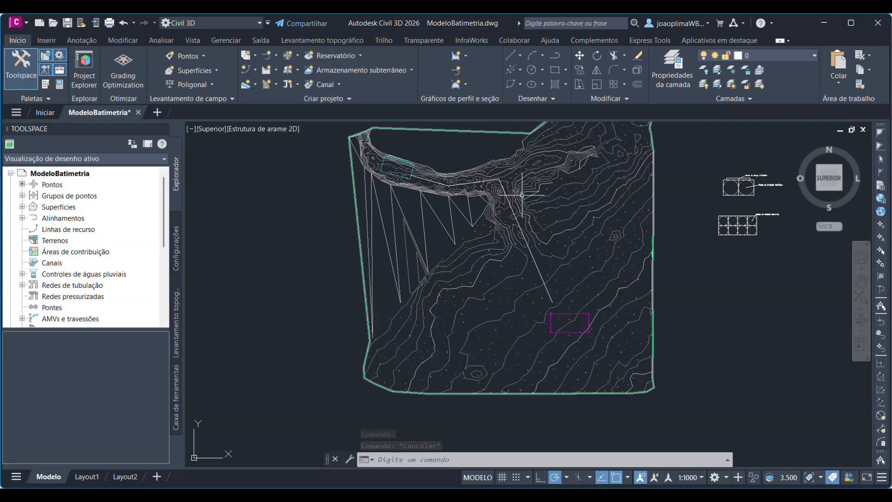
pyautogui.scroll(2, 522, 195)
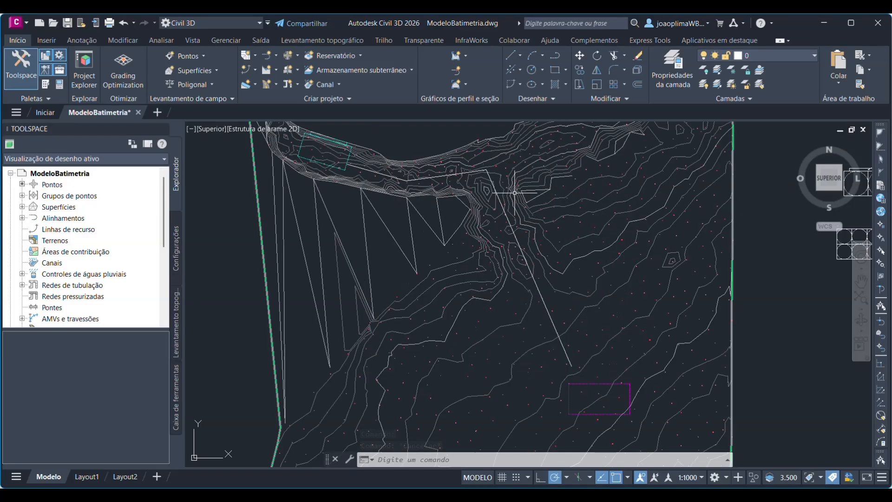
pyautogui.click(464, 175)
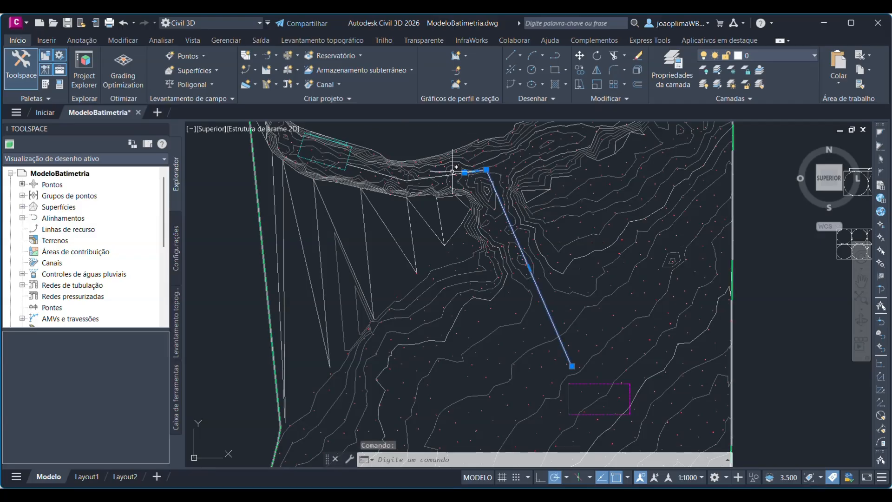
pyautogui.press('Escape')
pyautogui.press('Escape')
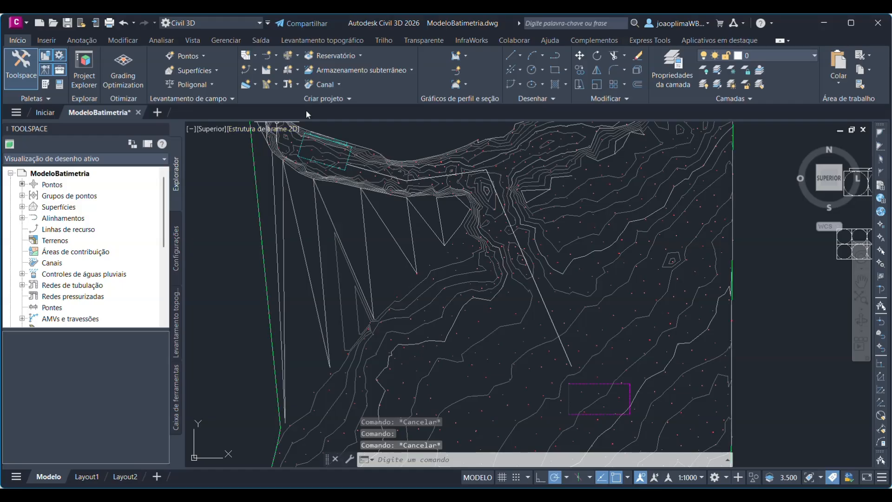
# Start creating an alignment from objects using the outer channel polyline that ends near the magenta rectangle, accepting its default direction
pyautogui.click(277, 55)
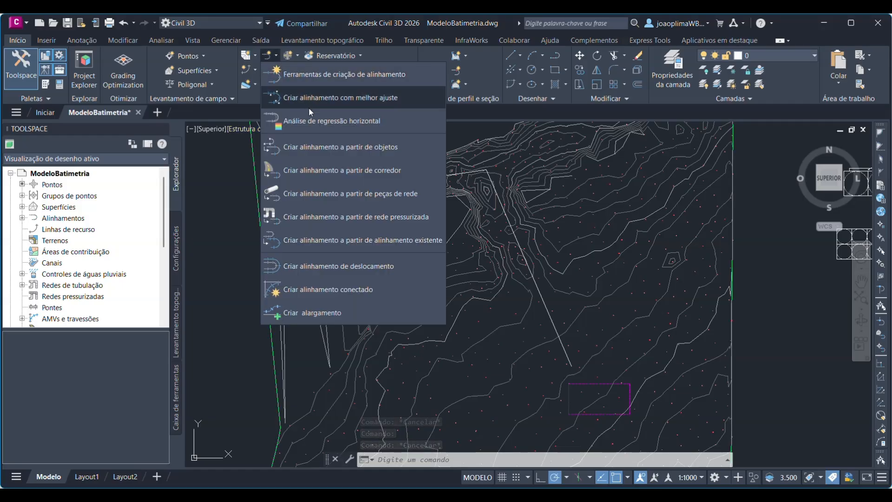
pyautogui.click(336, 147)
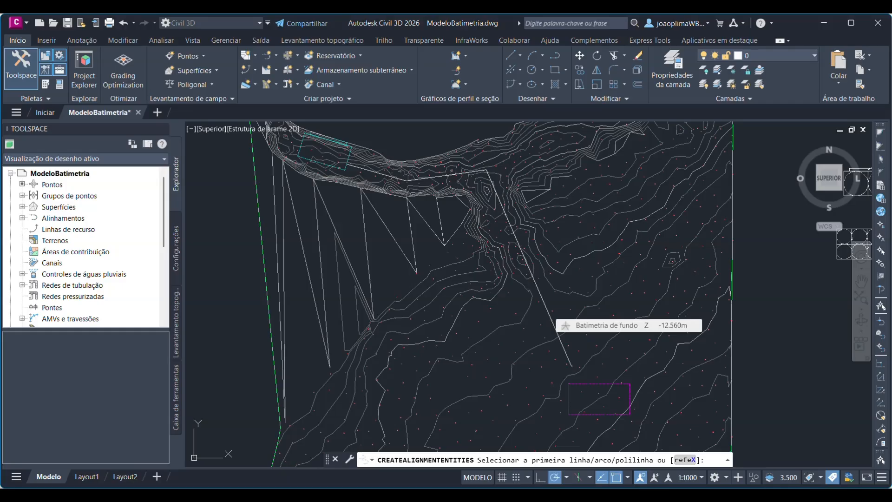
pyautogui.click(547, 307)
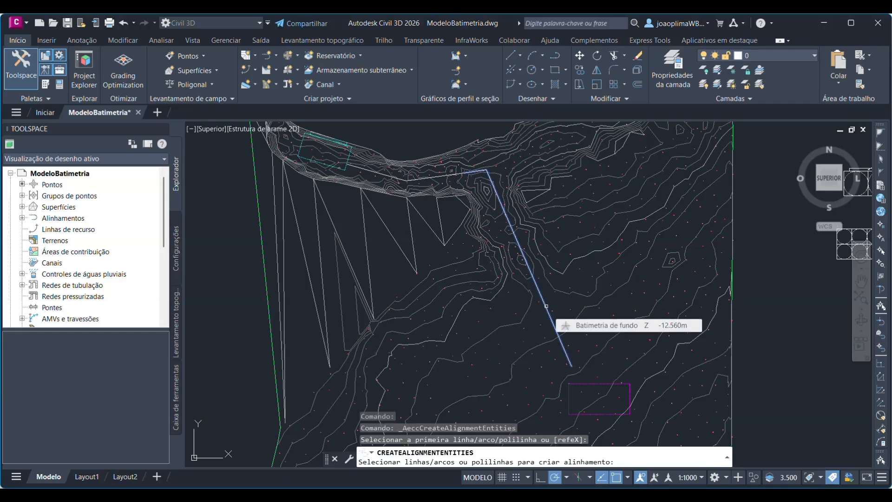
pyautogui.press('Return')
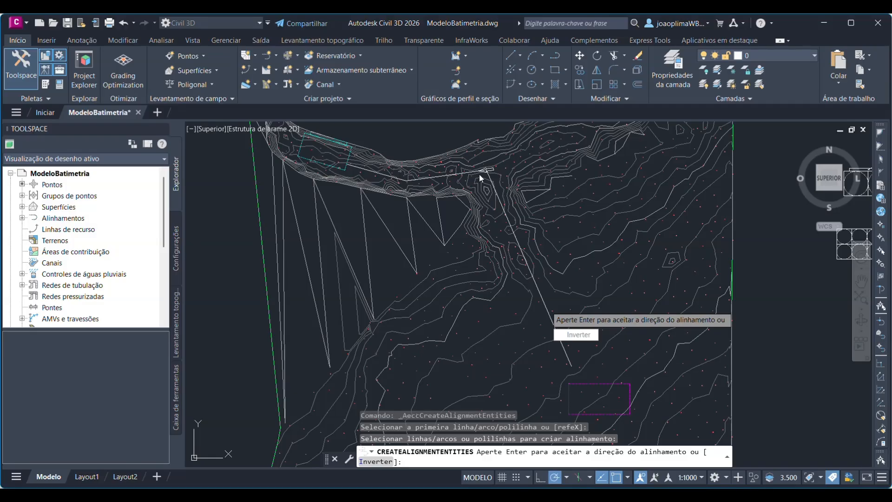
pyautogui.scroll(5, 479, 173)
pyautogui.scroll(-6, 467, 239)
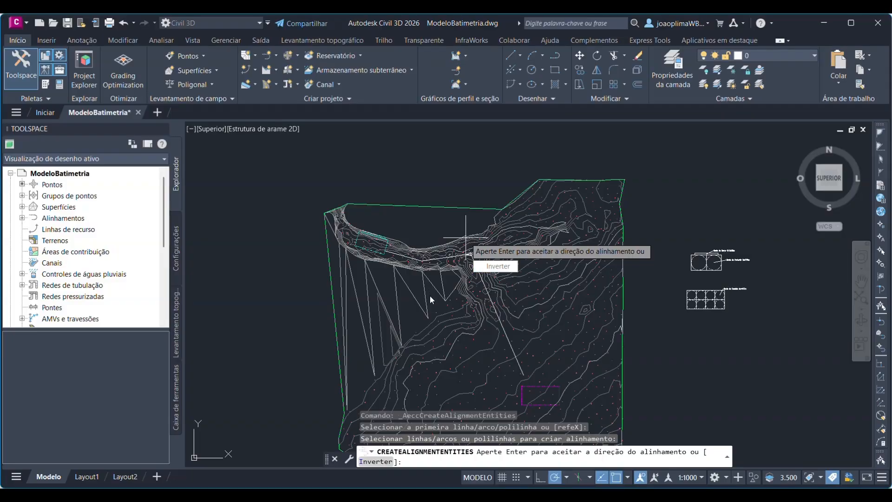
pyautogui.press('Return')
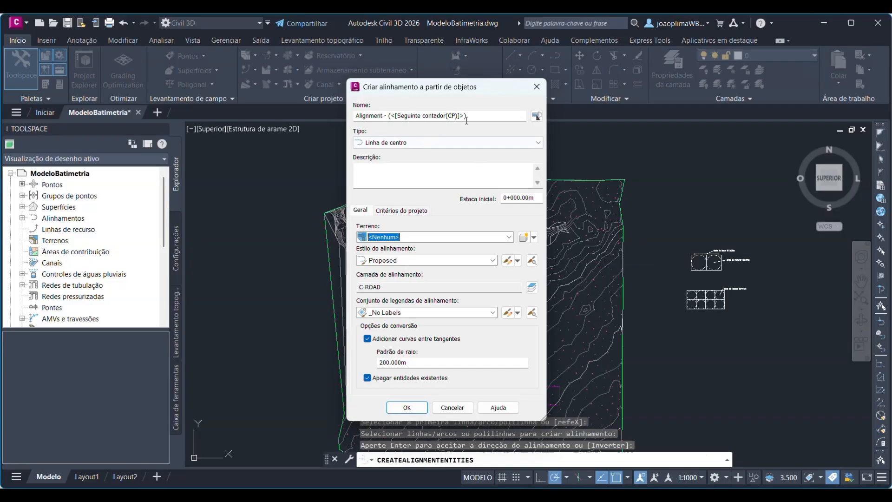
# Name the new alignment Alinhamento Desabrigado and set its label set to All Labels
pyautogui.moveTo(483, 116); pyautogui.dragTo(321, 112)
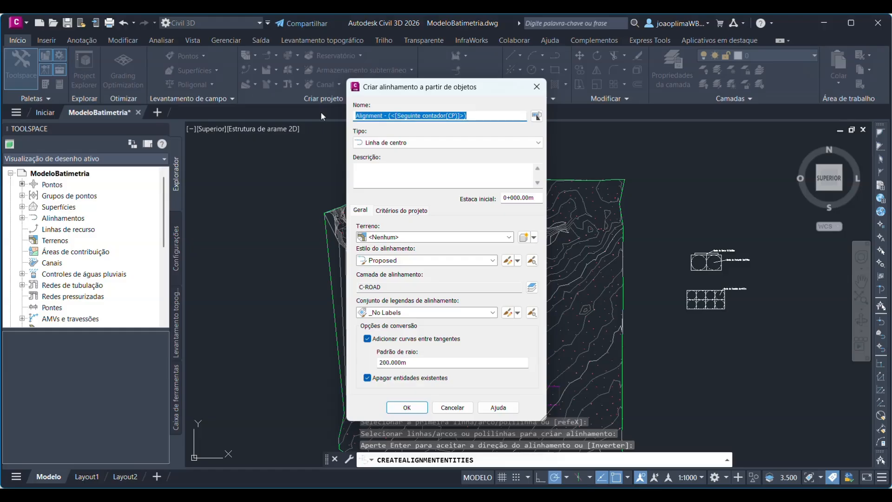
pyautogui.write('Alinhamento D')
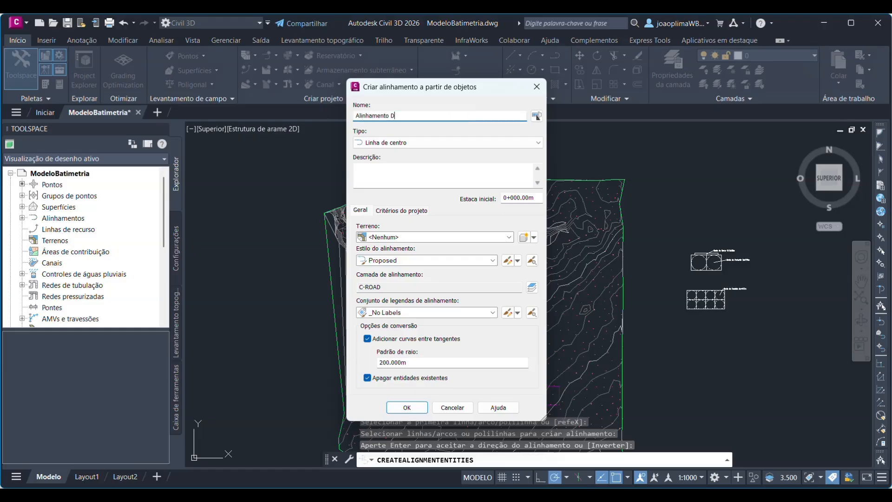
pyautogui.write('esabrigado')
pyautogui.click(396, 316)
pyautogui.click(399, 333)
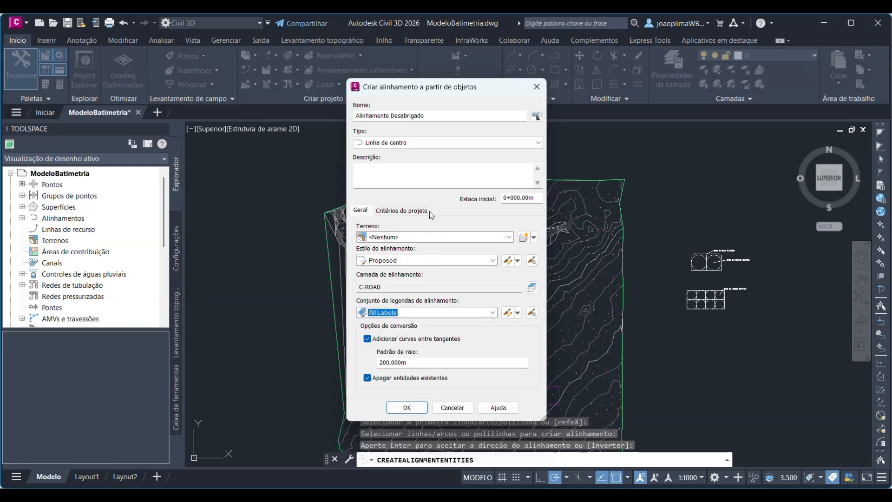
# Set the default curve radius to 1440 m, taken from the Superlargura sheet in the Excel workbook, and create the outer channel alignment
pyautogui.click(420, 359)
pyautogui.hotkey('alt', 'Tab')
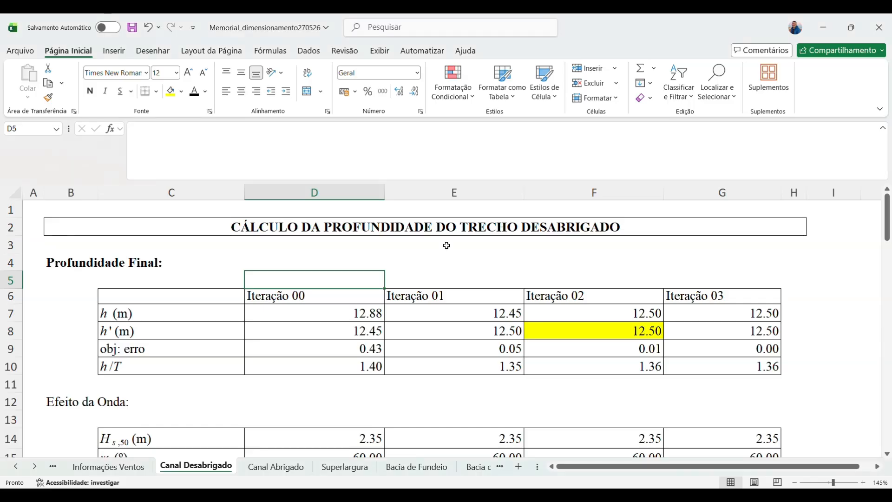
pyautogui.click(348, 467)
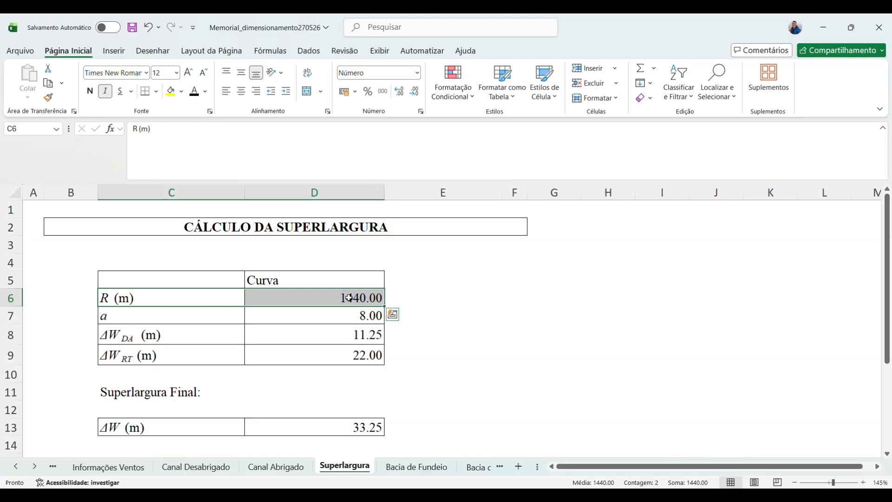
pyautogui.hotkey('alt', 'Tab')
pyautogui.write('144')
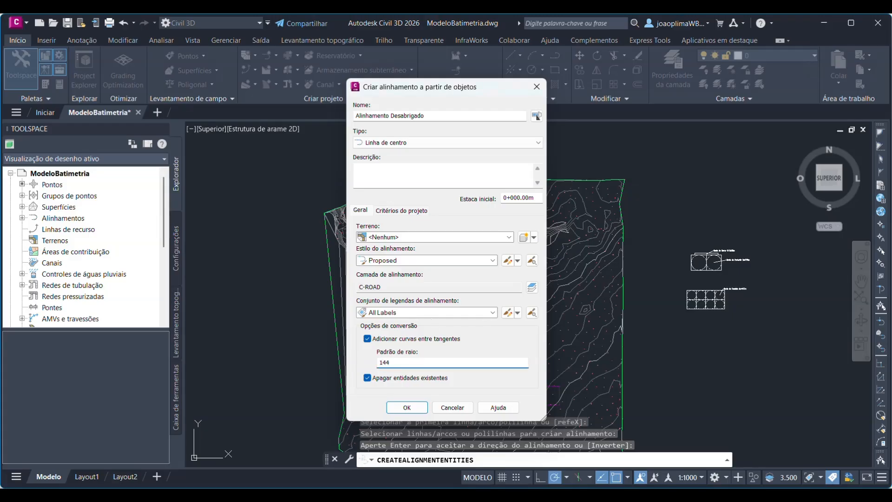
pyautogui.write('0')
pyautogui.click(407, 407)
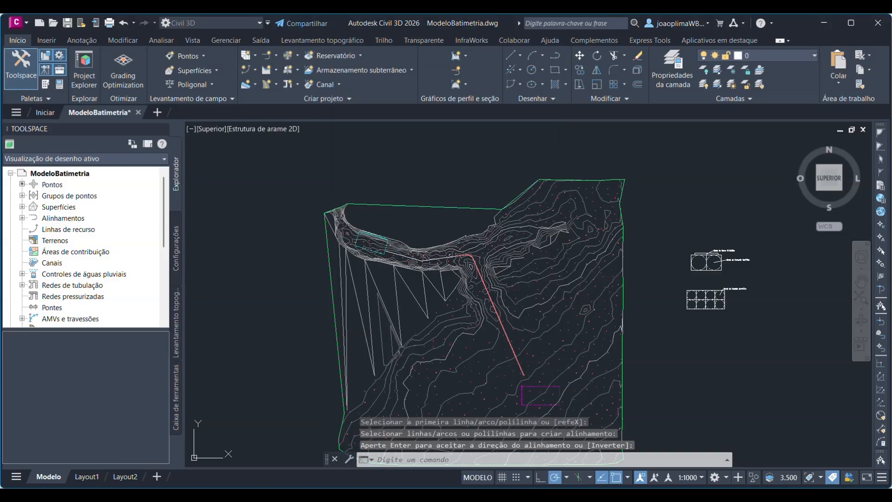
# Examine the outer alignment's station labels from its start near the magenta rectangle to its end at the inner channel polyline
pyautogui.scroll(5, 504, 367)
pyautogui.scroll(5, 534, 371)
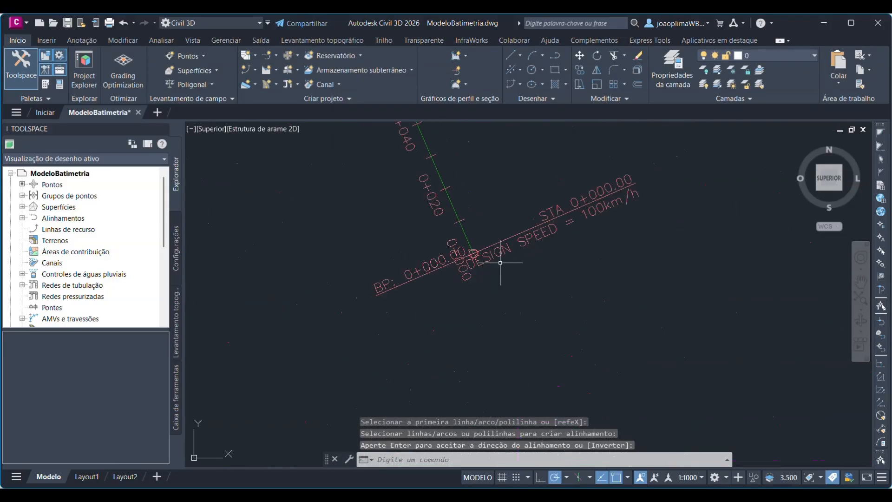
pyautogui.moveTo(448, 237)
pyautogui.mouseDown(button='middle')
pyautogui.moveTo(508, 295)
pyautogui.moveTo(550, 366)
pyautogui.mouseUp(button='middle')
pyautogui.scroll(2, 550, 370)
pyautogui.scroll(-10, 552, 372)
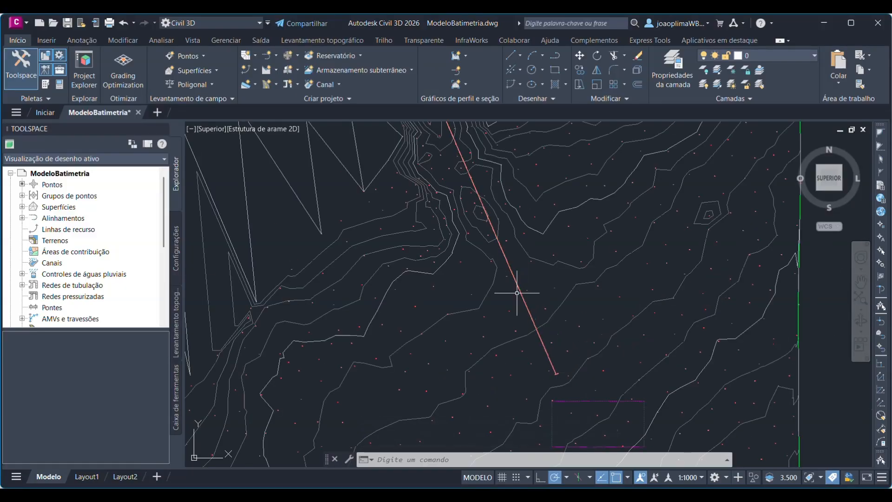
pyautogui.scroll(-4, 515, 290)
pyautogui.moveTo(495, 228); pyautogui.dragTo(584, 358, button='middle')
pyautogui.scroll(4, 516, 307)
pyautogui.scroll(5, 527, 247)
pyautogui.scroll(5, 615, 213)
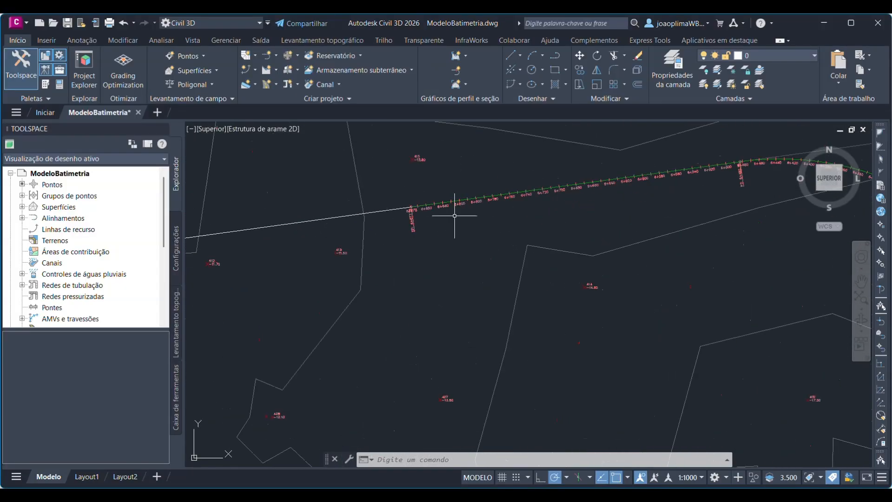
pyautogui.scroll(7, 453, 216)
pyautogui.moveTo(308, 183)
pyautogui.mouseDown(button='middle')
pyautogui.moveTo(689, 282)
pyautogui.moveTo(659, 277)
pyautogui.mouseUp(button='middle')
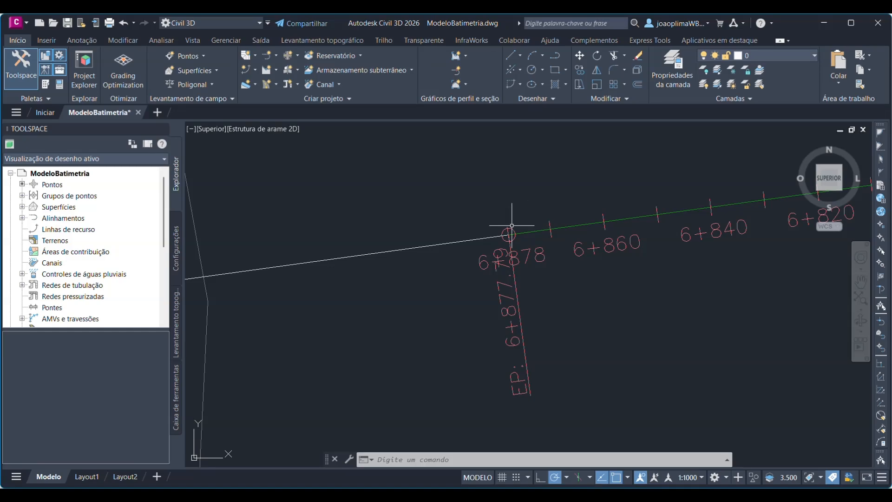
pyautogui.scroll(4, 545, 229)
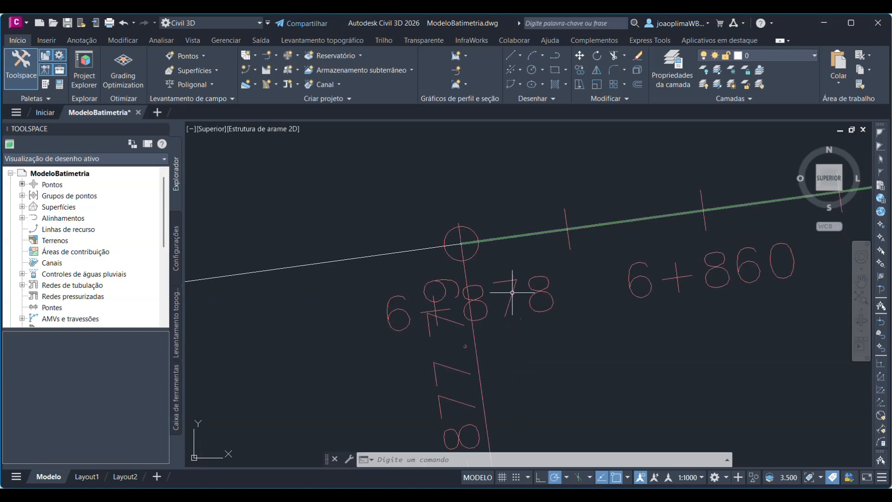
pyautogui.scroll(-8, 439, 257)
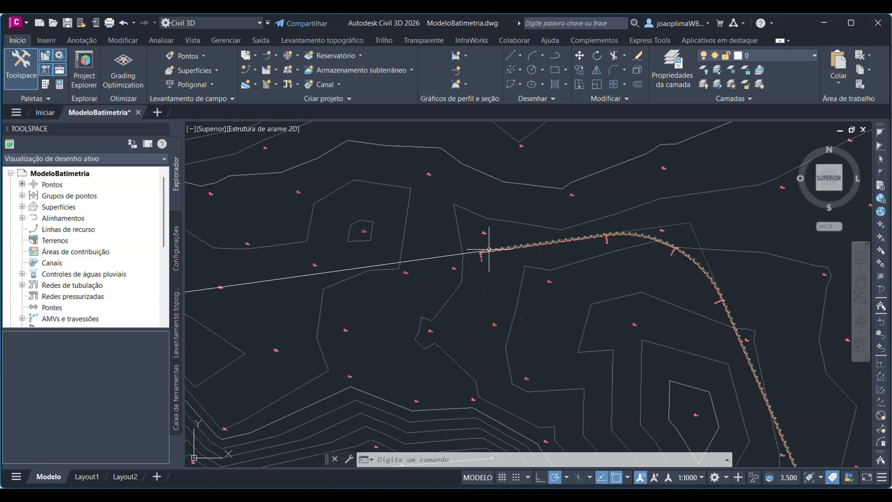
# Start creating an alignment from objects using the inner channel polyline, reversing its direction
pyautogui.moveTo(368, 299); pyautogui.dragTo(683, 264, button='middle')
pyautogui.scroll(-2, 681, 260)
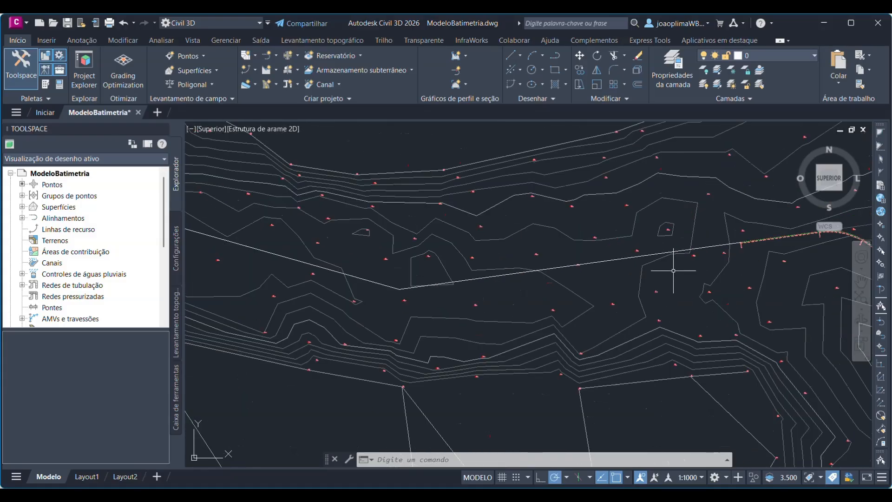
pyautogui.scroll(-3, 420, 195)
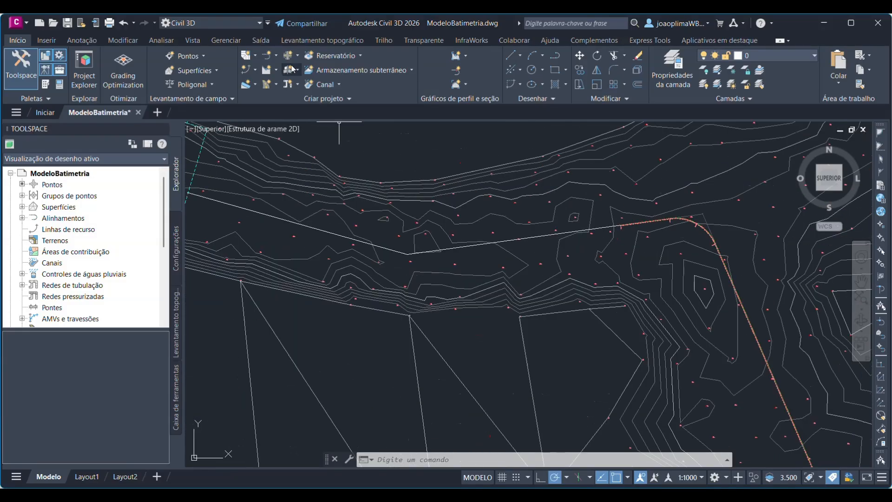
pyautogui.click(276, 55)
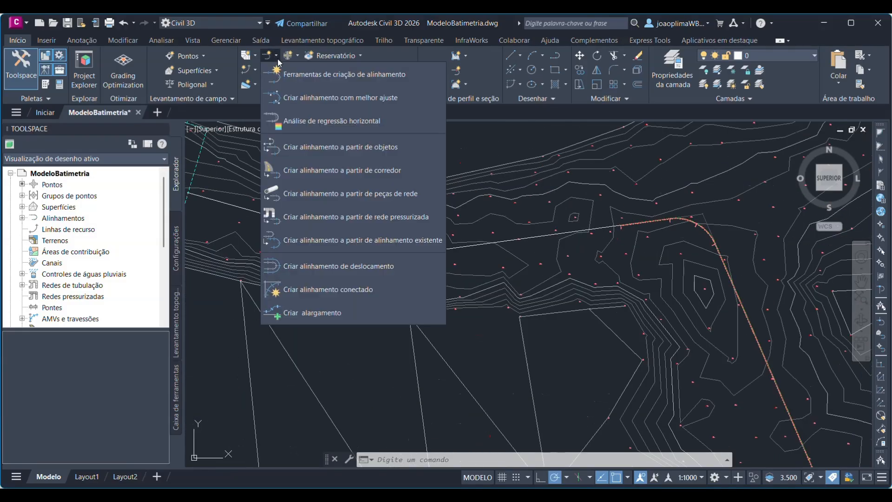
pyautogui.click(320, 123)
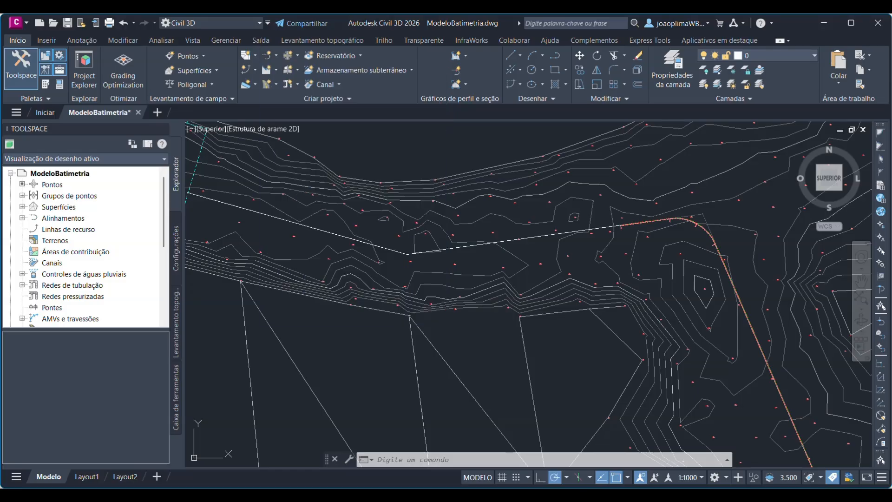
pyautogui.click(393, 250)
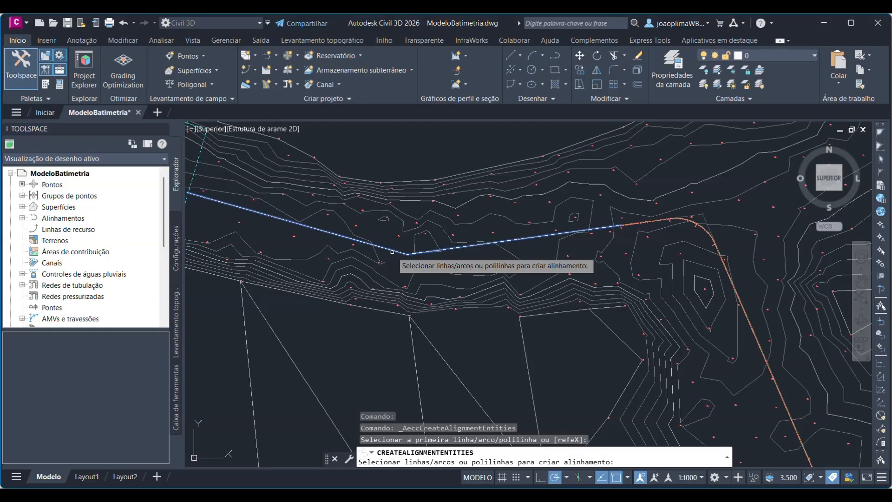
pyautogui.press('Return')
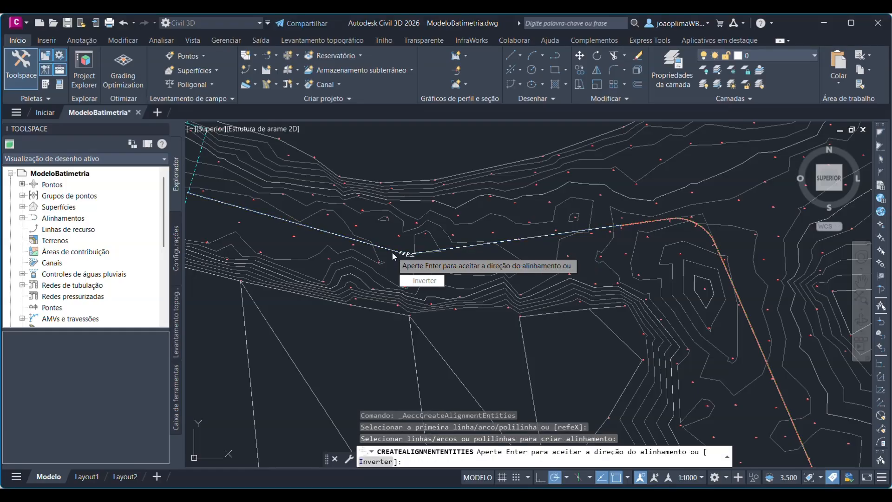
pyautogui.click(420, 281)
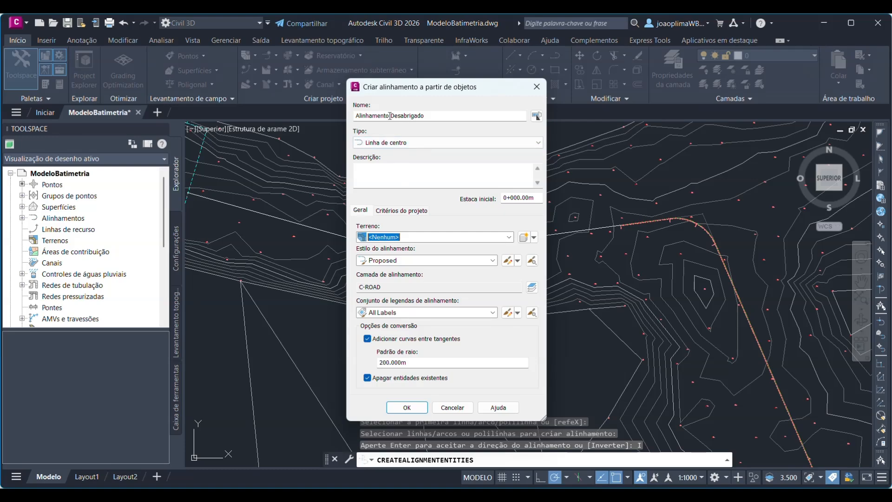
# Name the inner channel alignment Alinhamento Abrigado, set its default curve radius to 1440 m and create it
pyautogui.moveTo(391, 116); pyautogui.dragTo(403, 116)
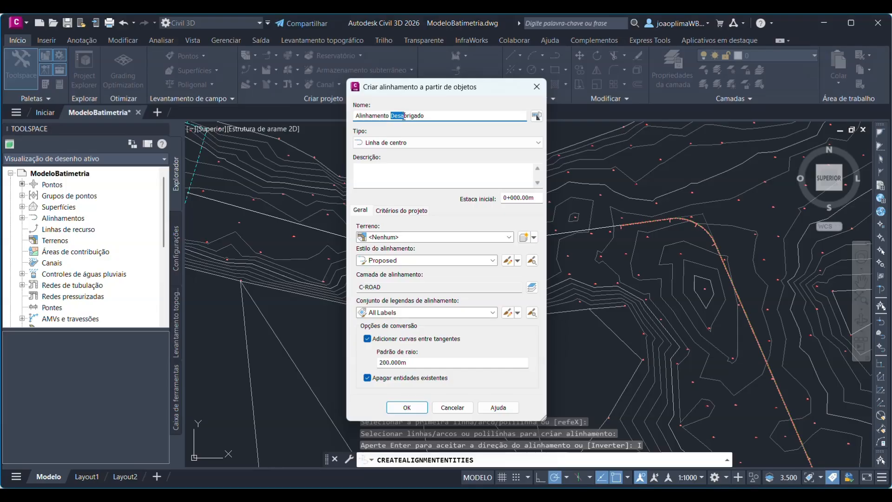
pyautogui.write('A')
pyautogui.moveTo(388, 362); pyautogui.dragTo(371, 364)
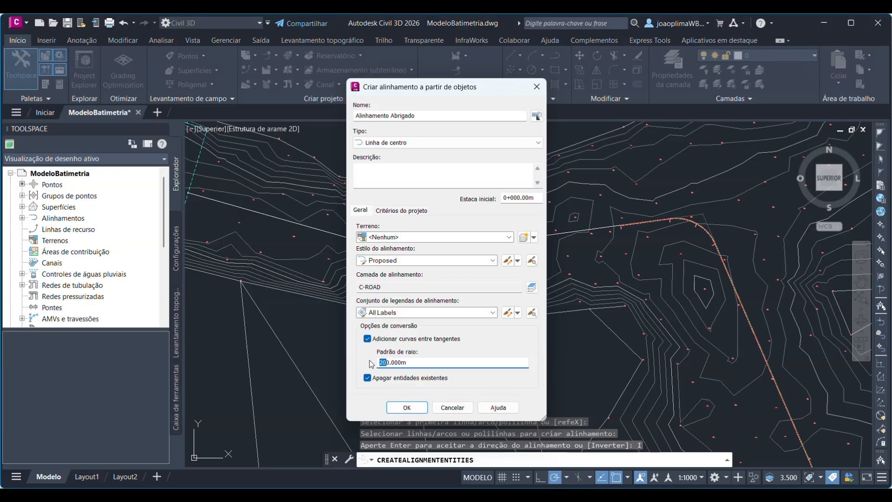
pyautogui.write('1440')
pyautogui.press('Delete')
pyautogui.click(407, 408)
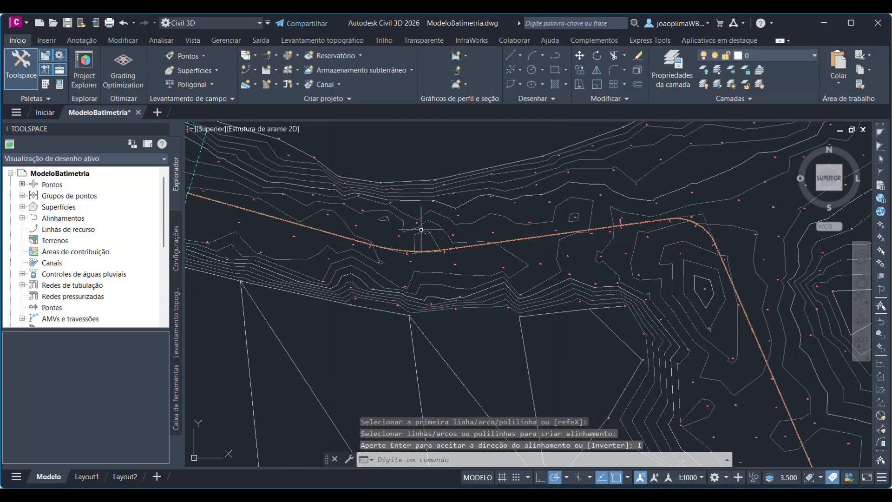
# Examine the inner alignment's station labels at its junction with the outer alignment and along its curve
pyautogui.scroll(8, 619, 231)
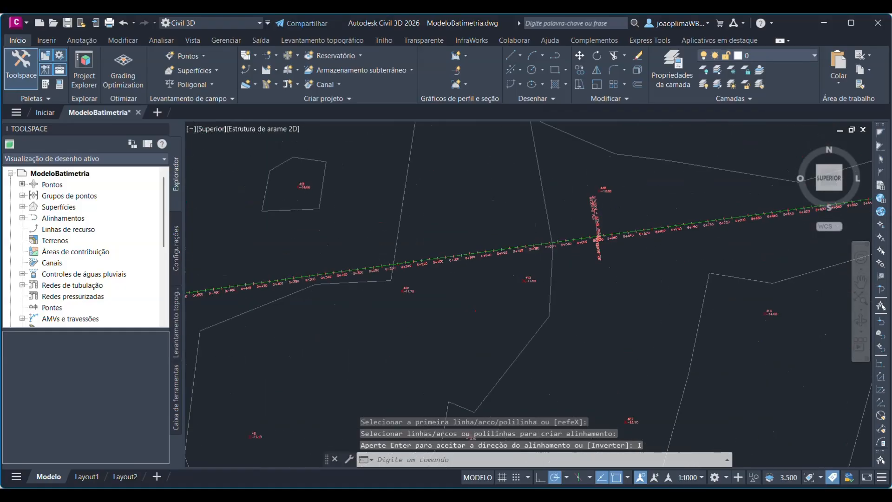
pyautogui.scroll(-6, 655, 246)
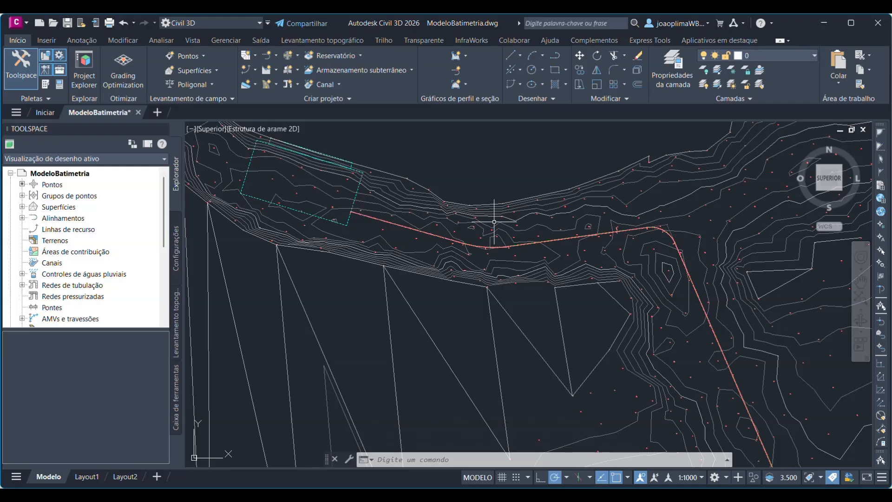
pyautogui.scroll(5, 465, 234)
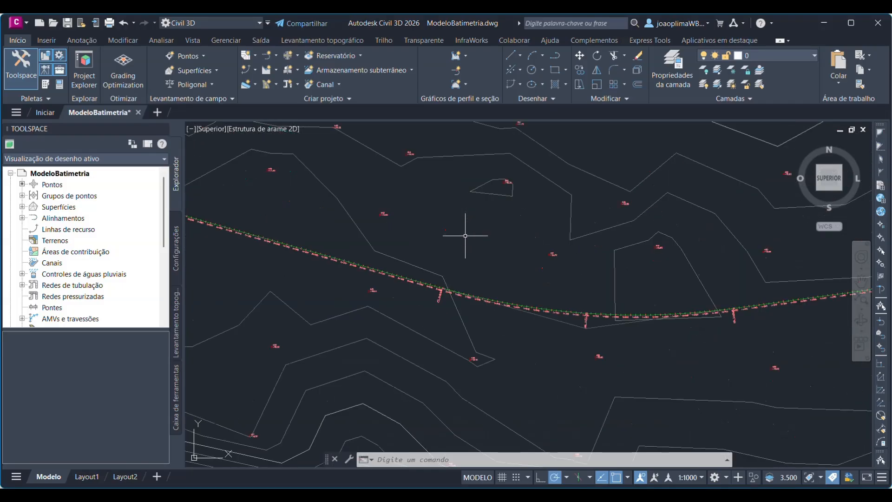
pyautogui.scroll(3, 466, 273)
pyautogui.scroll(-2, 466, 273)
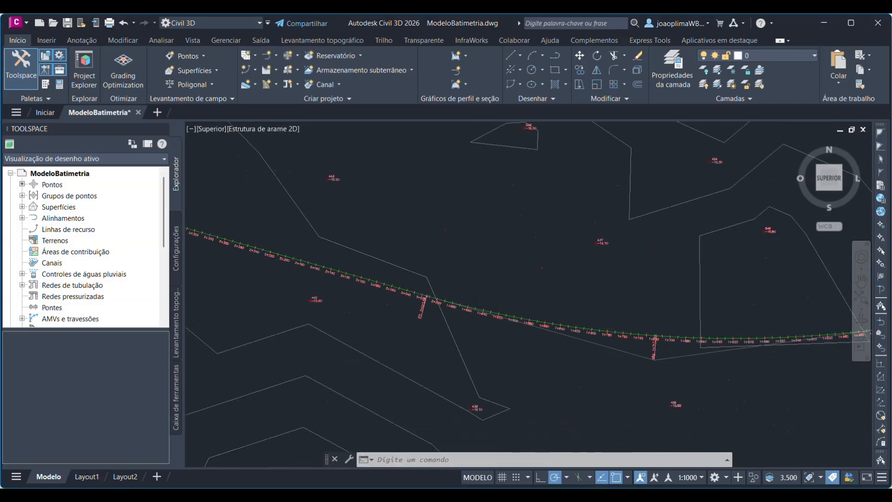
pyautogui.scroll(-3, 466, 273)
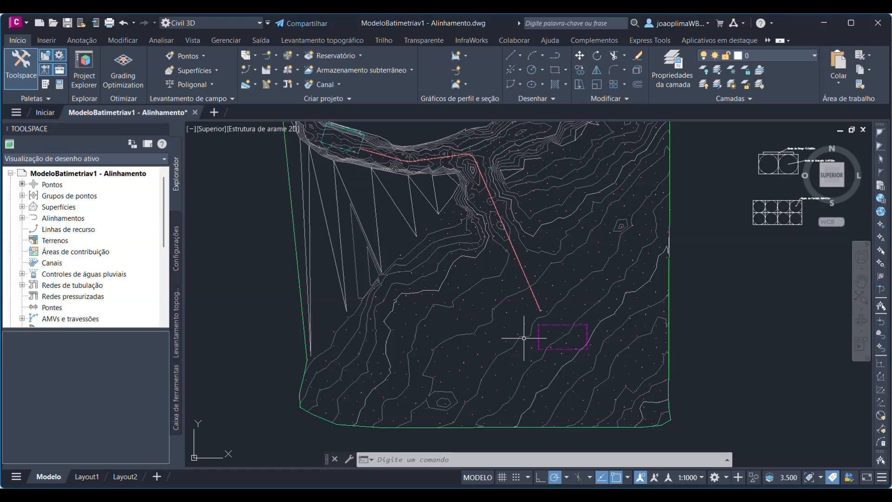
# Start creating offset alignments from the outer channel alignment
pyautogui.scroll(5, 512, 294)
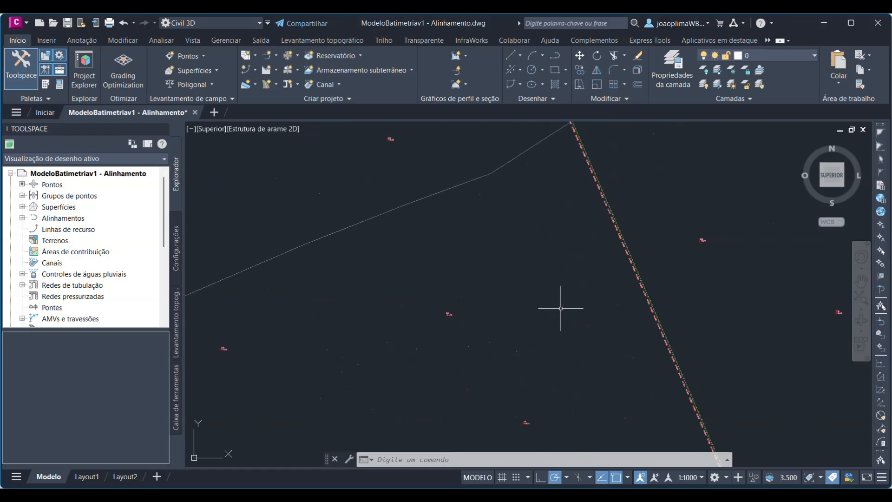
pyautogui.scroll(1, 659, 303)
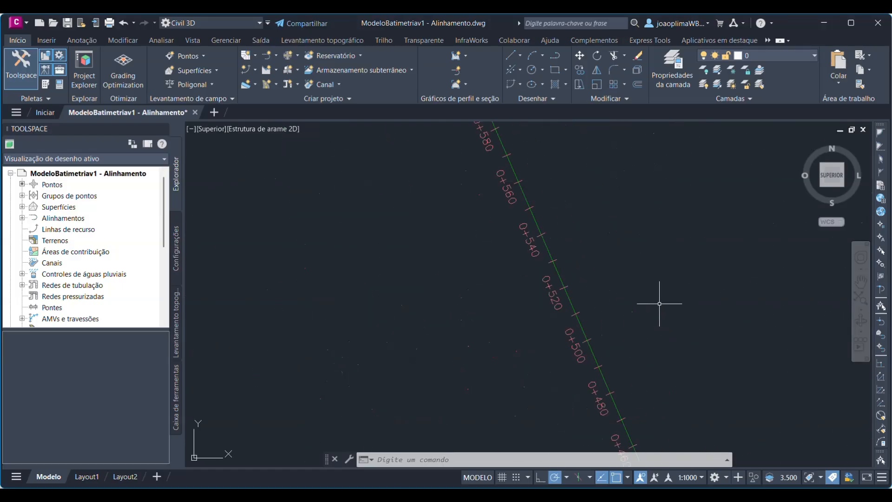
pyautogui.click(569, 294)
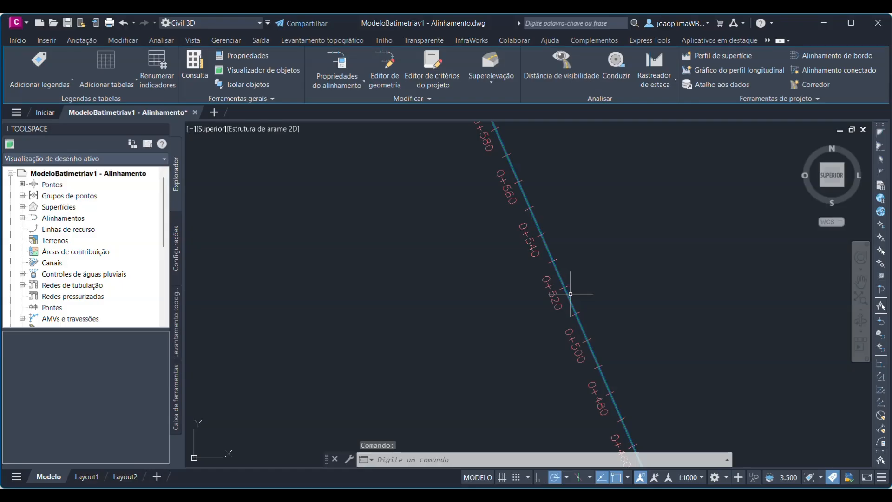
pyautogui.click(822, 60)
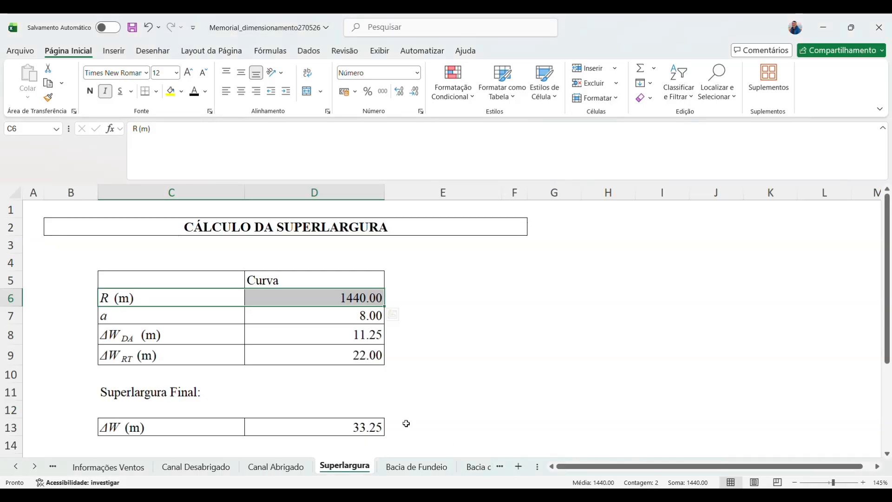
# Look up the final channel width W under Largura Final on the workbook's Canal Desabrigado sheet
pyautogui.click(195, 466)
pyautogui.scroll(-13, 281, 325)
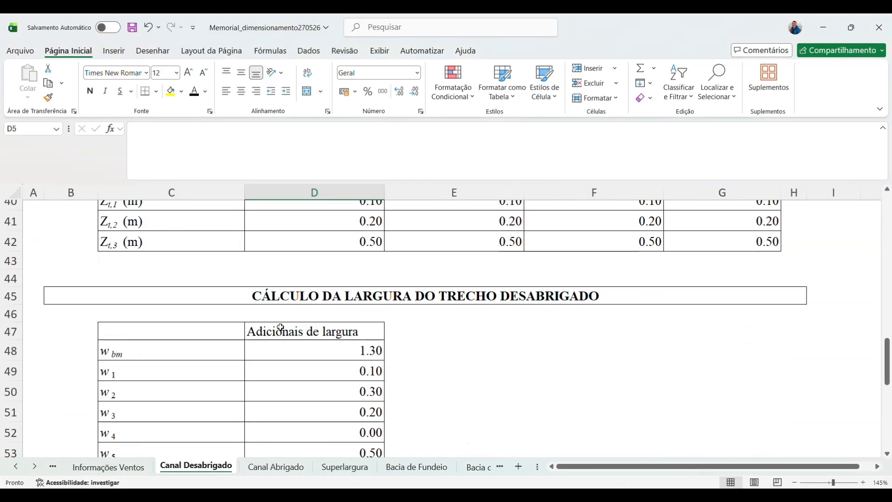
pyautogui.scroll(-10, 280, 327)
pyautogui.scroll(2, 325, 298)
pyautogui.click(364, 268)
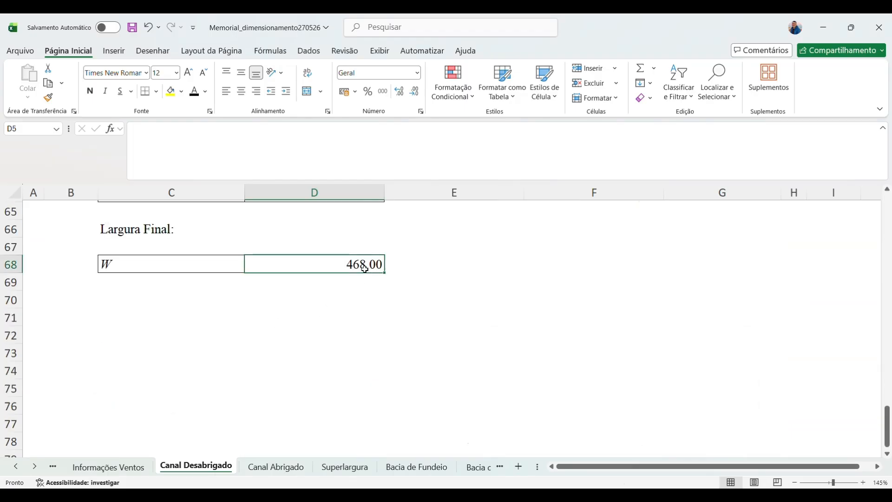
pyautogui.click(405, 269)
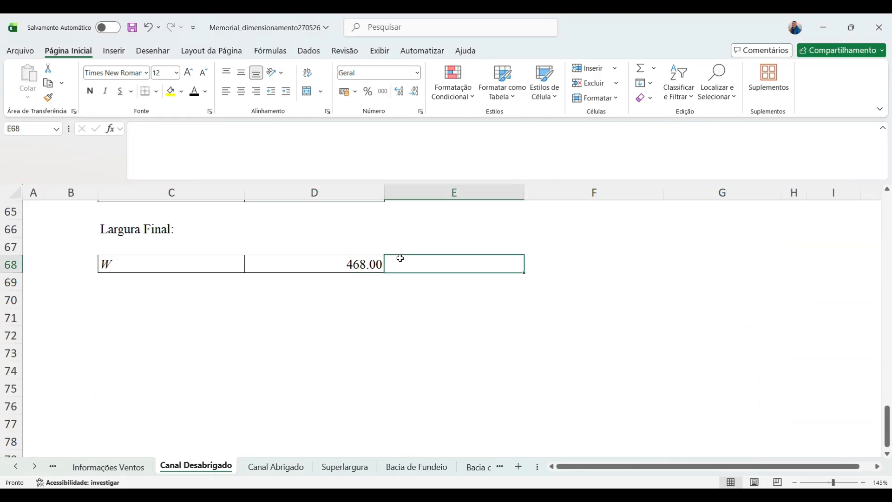
# Calculate half of the outer channel's final width W in cell E68 with the formula =D68/2
pyautogui.doubleClick(400, 259)
pyautogui.write('=')
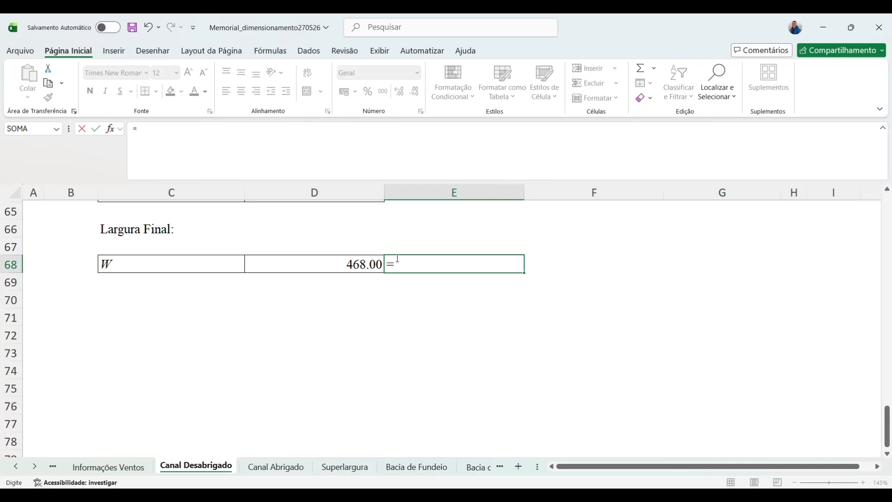
pyautogui.click(344, 262)
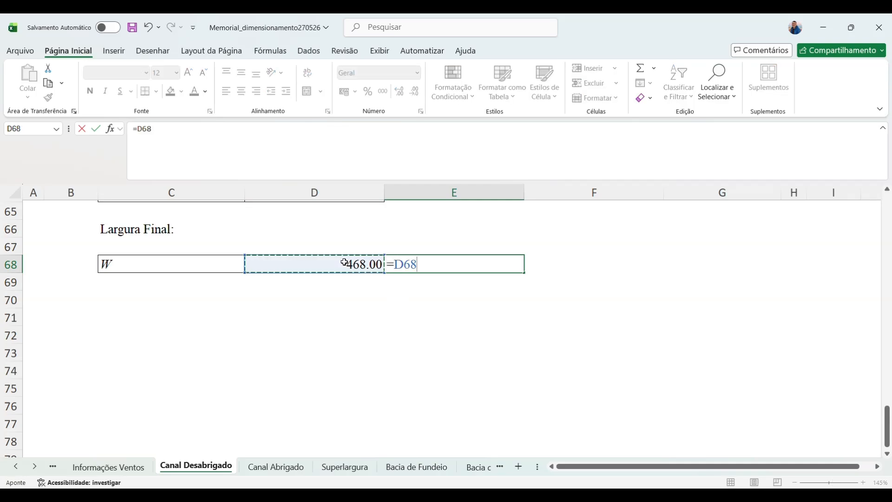
pyautogui.write('/2')
pyautogui.press('Return')
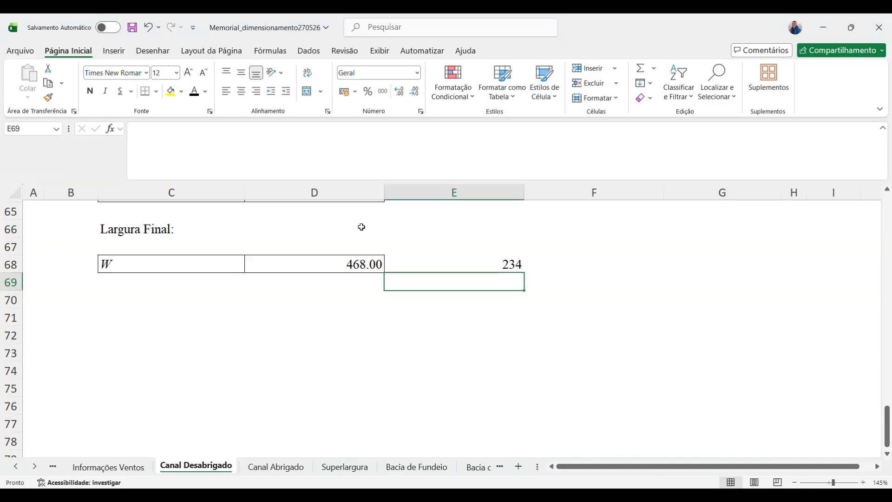
# Switch to Civil 3D and set both the left and right offset distances for Alinhamento Desabrigado to 234 m
pyautogui.hotkey('alt', 'Tab')
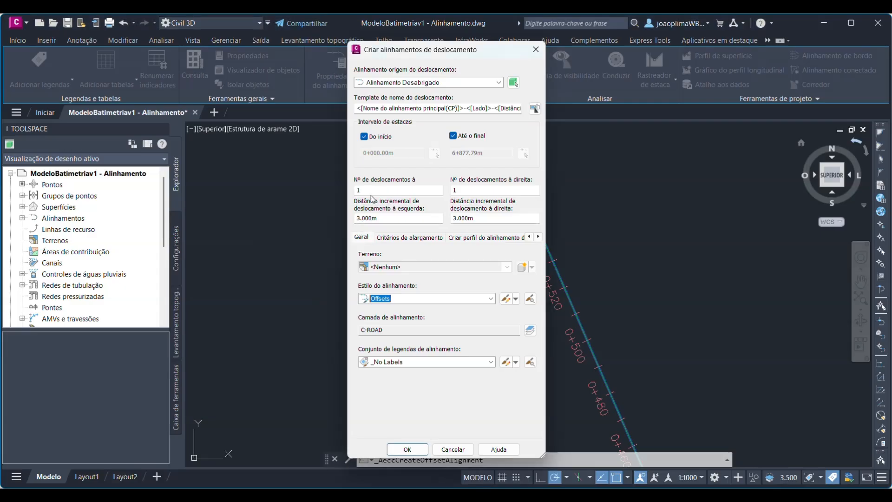
pyautogui.click(358, 217)
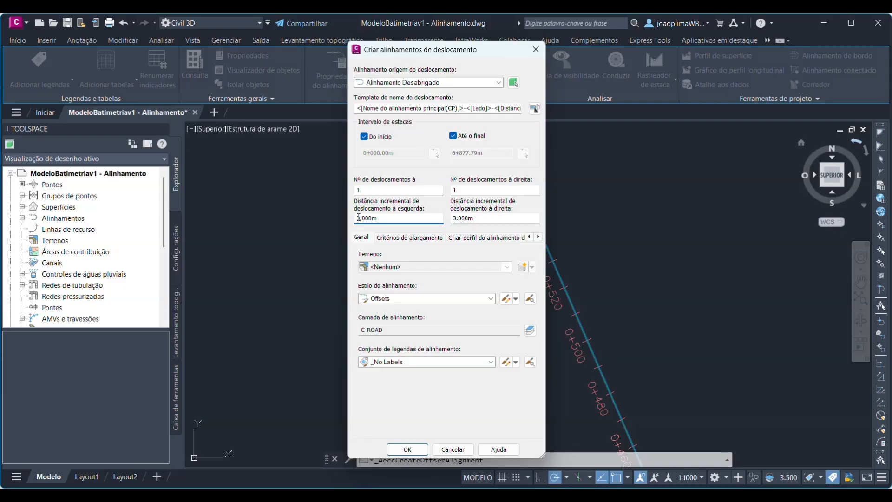
pyautogui.moveTo(358, 217); pyautogui.dragTo(360, 217)
pyautogui.write('234')
pyautogui.click(457, 220)
pyautogui.press('BackSpace')
pyautogui.write('234')
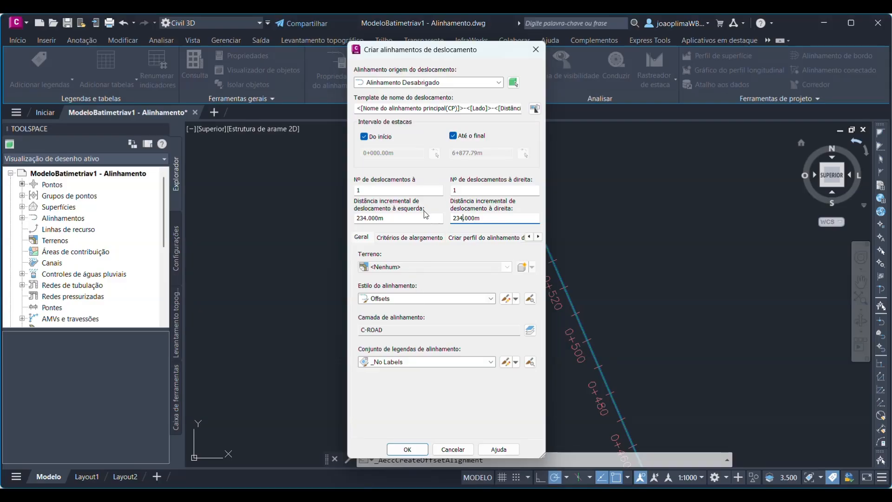
# Add widening around the curves and apply it to Somente Exterior in the widening criteria
pyautogui.click(424, 240)
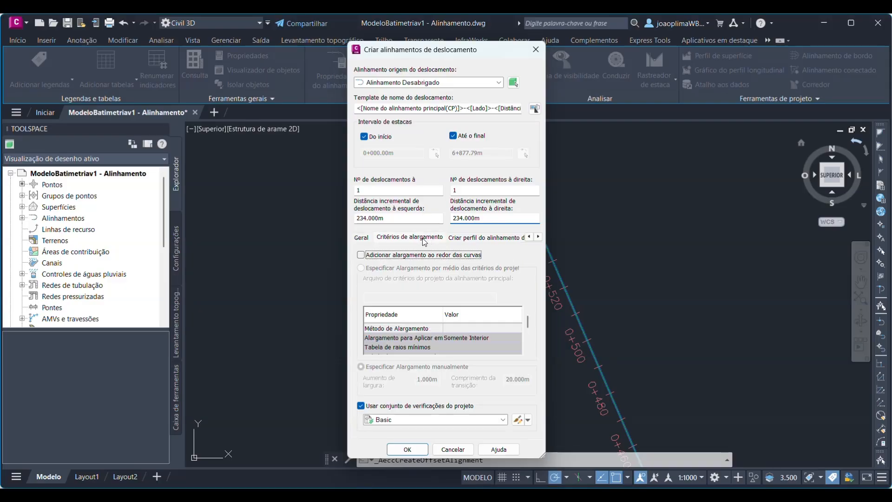
pyautogui.click(361, 255)
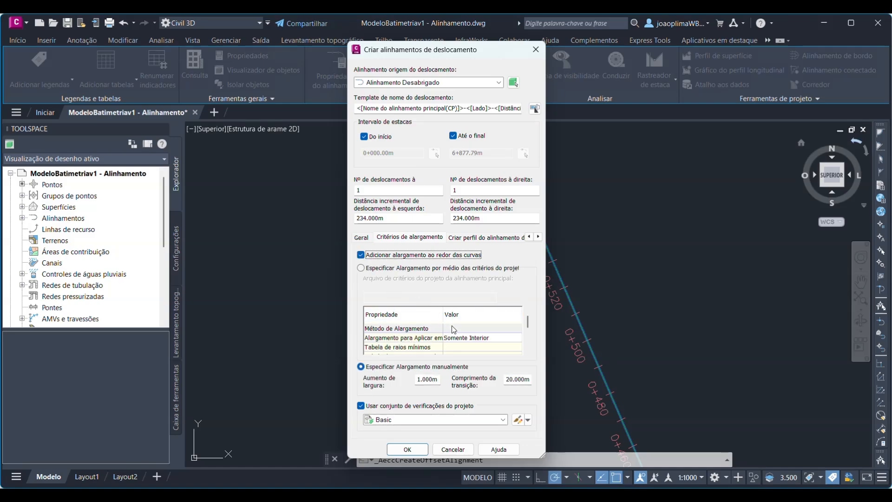
pyautogui.click(457, 341)
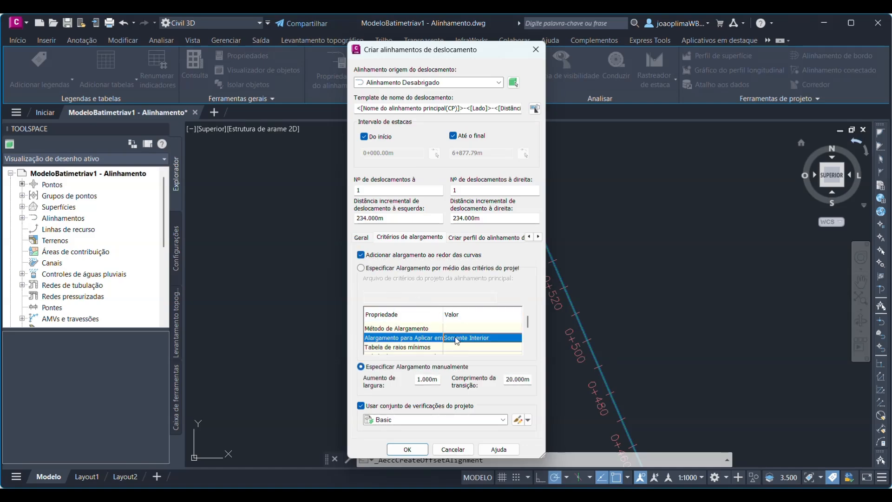
pyautogui.click(468, 344)
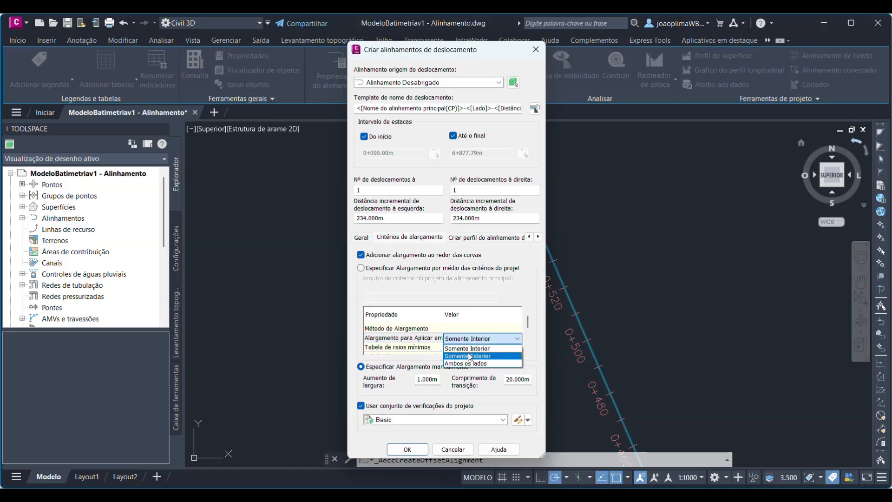
pyautogui.click(469, 356)
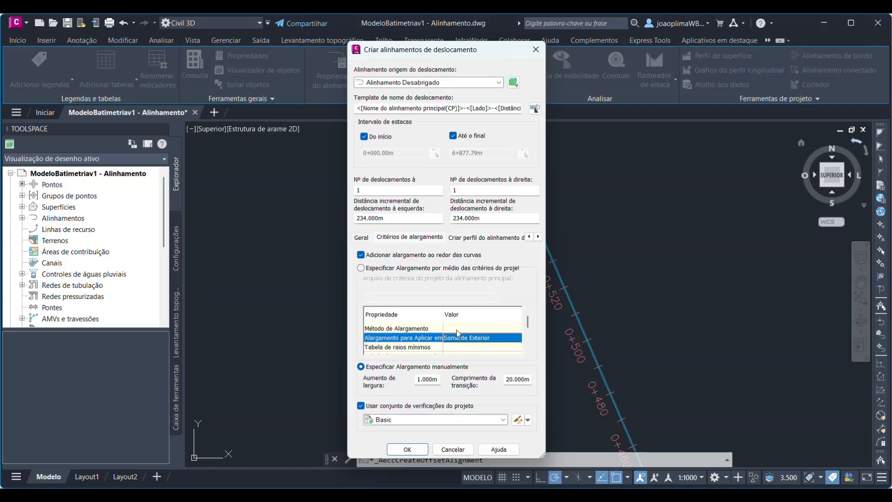
# Look up the final extra width ΔW on the workbook's Superlargura sheet and set the manual width increase to 33.25 m in Civil 3D
pyautogui.hotkey('alt', 'Tab')
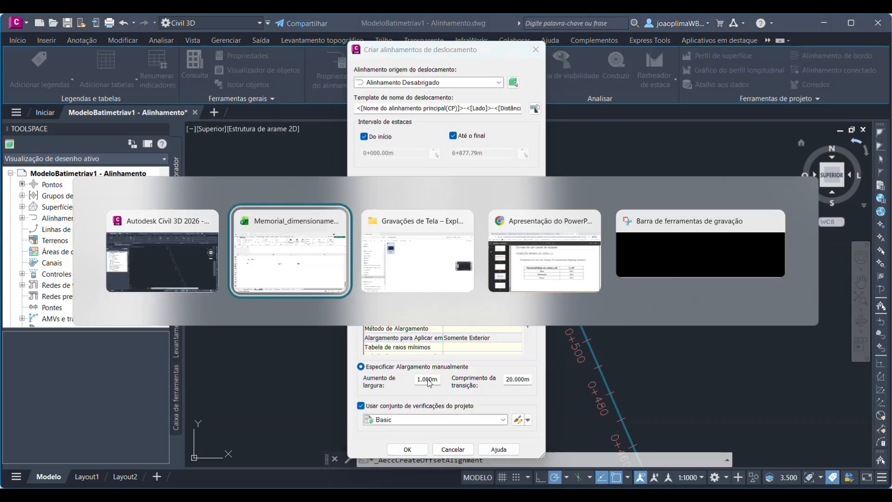
pyautogui.scroll(-1, 247, 354)
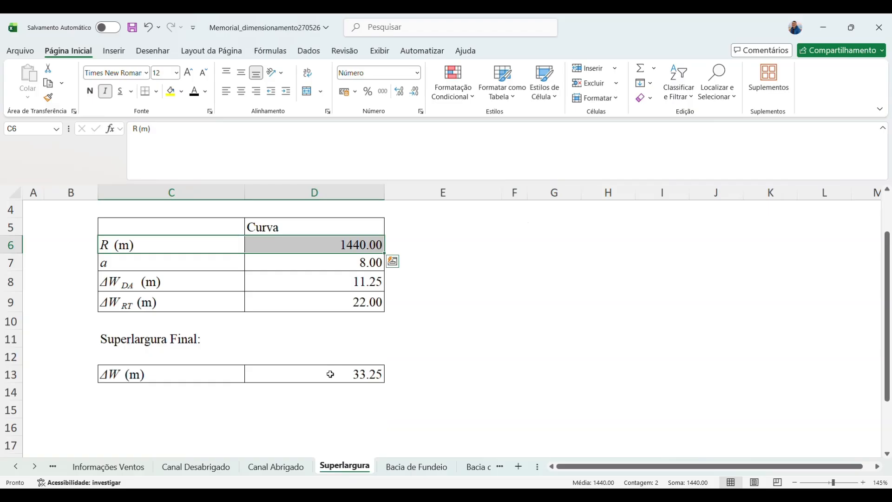
pyautogui.hotkey('alt', 'Tab')
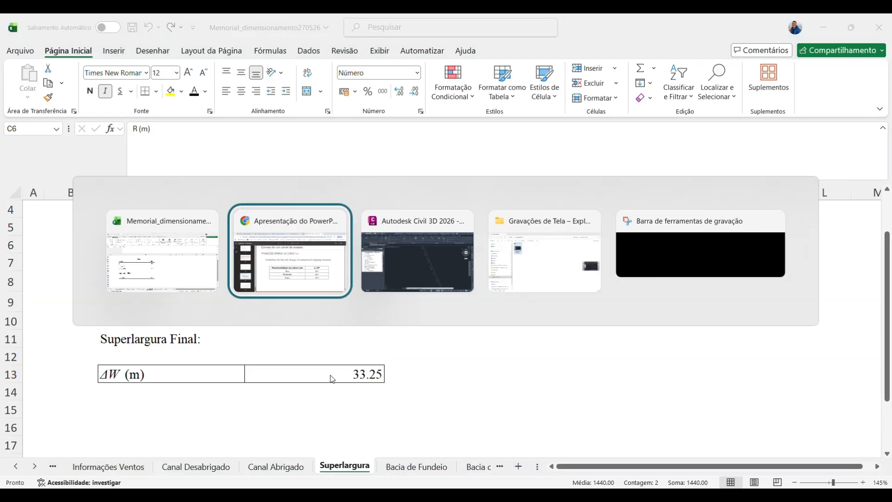
pyautogui.hotkey('alt', 'Tab')
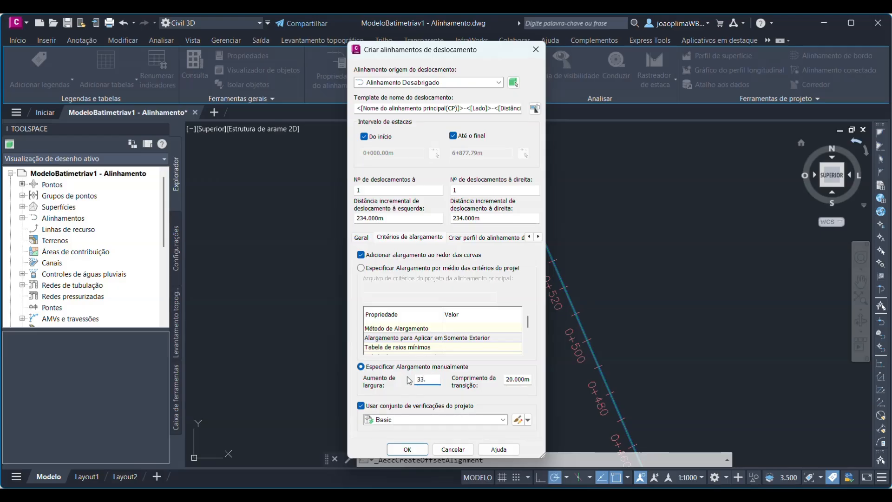
pyautogui.write('25')
# Check the Lt/ΔW transition ratio in the lecture slides, set the transition length to 332.5 m in Civil 3D and create the outer channel's offsets
pyautogui.click(518, 379)
pyautogui.hotkey('alt', 'Tab')
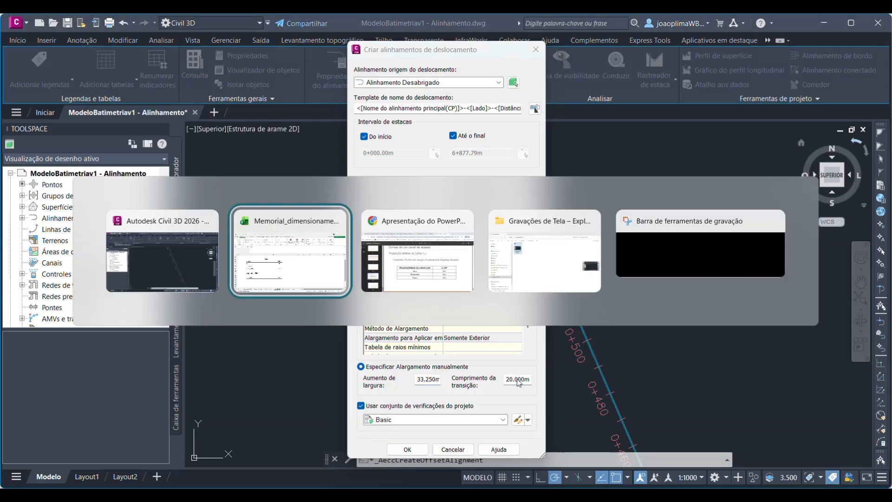
pyautogui.hotkey('alt', 'Tab')
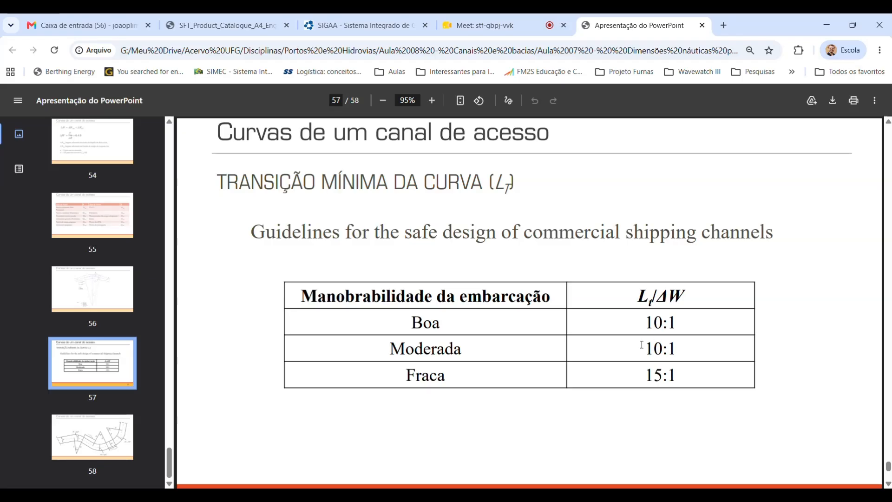
pyautogui.hotkey('alt', 'Tab')
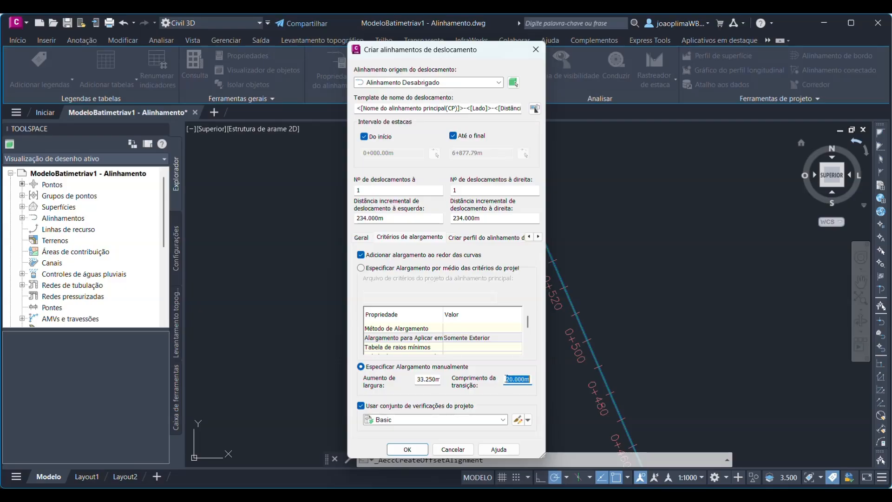
pyautogui.write('332.5')
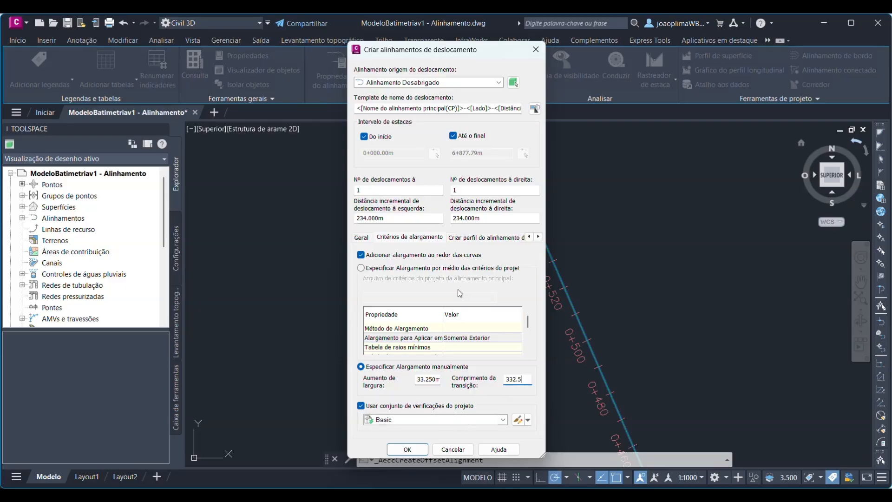
pyautogui.click(408, 449)
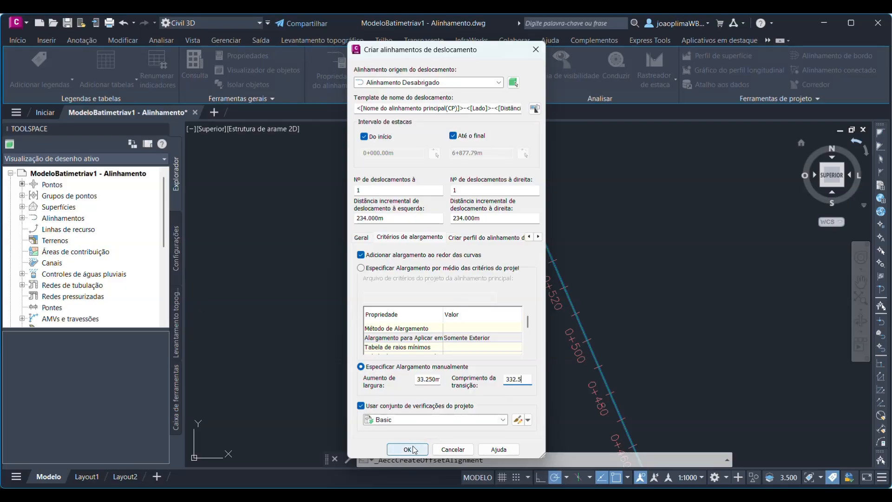
# Start creating offset alignments from the inner channel alignment, Alinhamento Abrigado
pyautogui.scroll(-12, 523, 307)
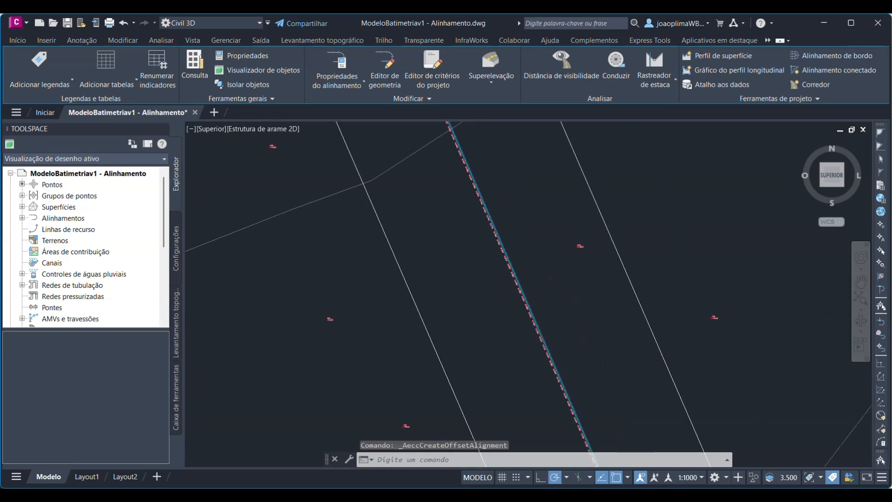
pyautogui.moveTo(523, 307); pyautogui.dragTo(627, 498, button='middle')
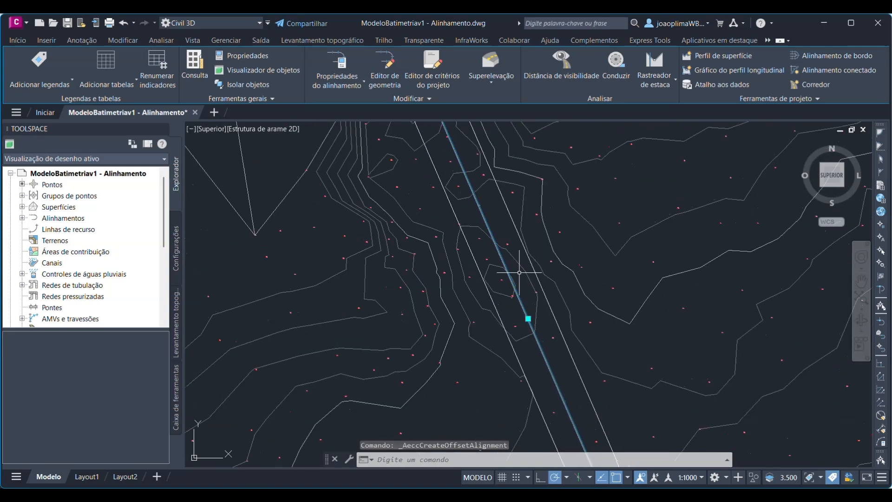
pyautogui.moveTo(519, 272)
pyautogui.mouseDown(button='middle')
pyautogui.moveTo(609, 396)
pyautogui.moveTo(652, 487)
pyautogui.mouseUp(button='middle')
pyautogui.scroll(2, 567, 216)
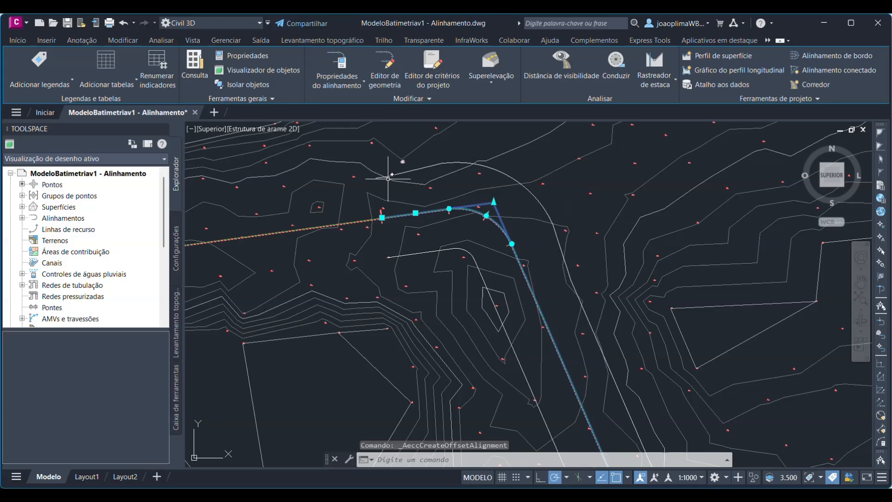
pyautogui.moveTo(352, 208); pyautogui.dragTo(385, 215, button='middle')
pyautogui.moveTo(483, 223); pyautogui.dragTo(592, 235, button='middle')
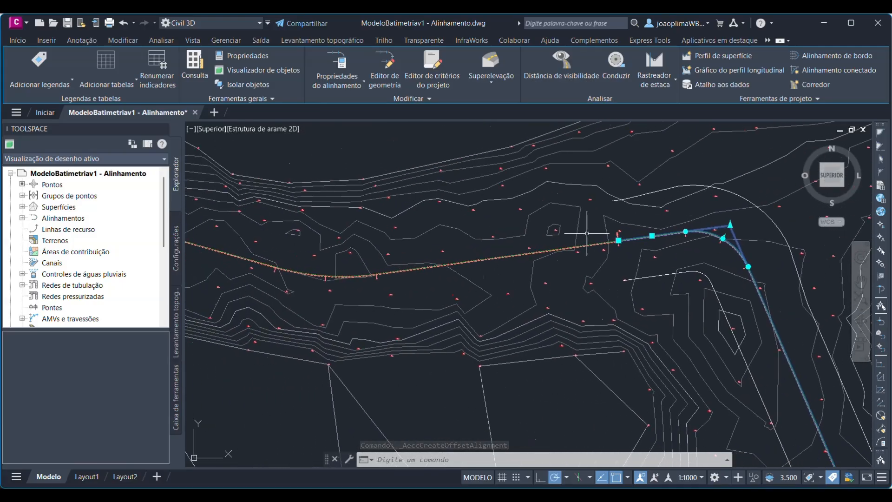
pyautogui.scroll(8, 604, 260)
pyautogui.scroll(4, 604, 277)
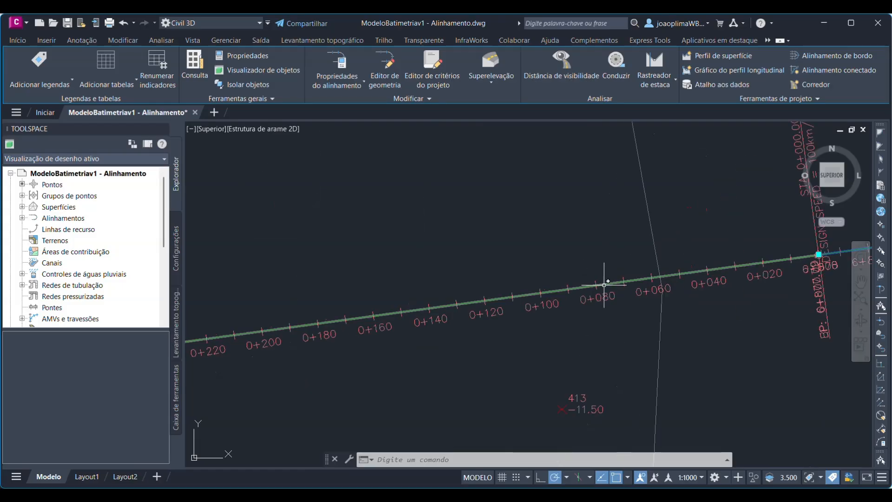
pyautogui.click(603, 284)
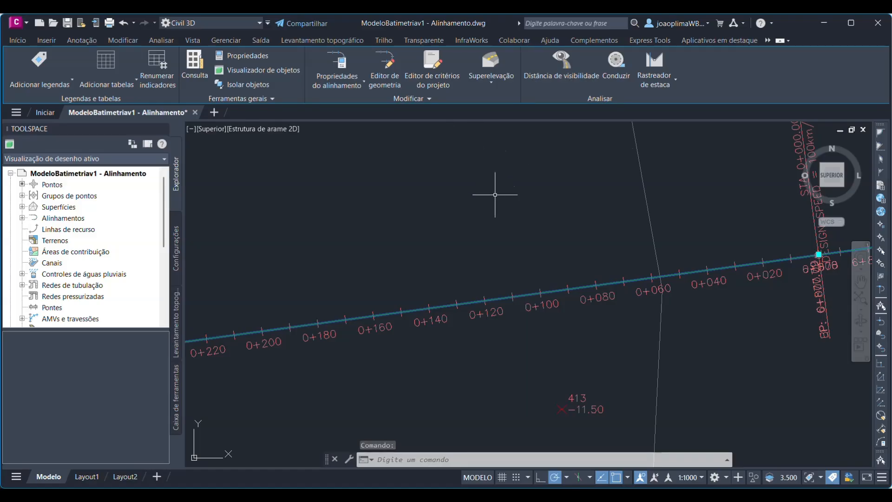
pyautogui.press('Escape')
pyautogui.click(550, 294)
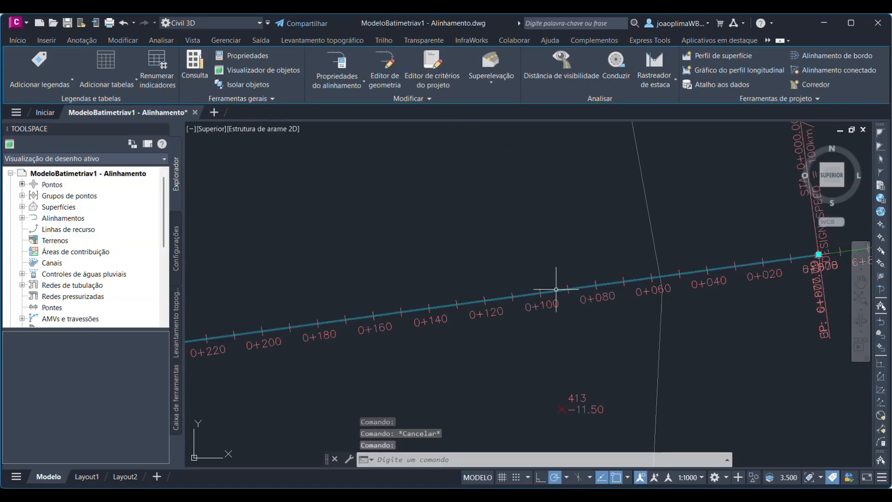
pyautogui.click(818, 57)
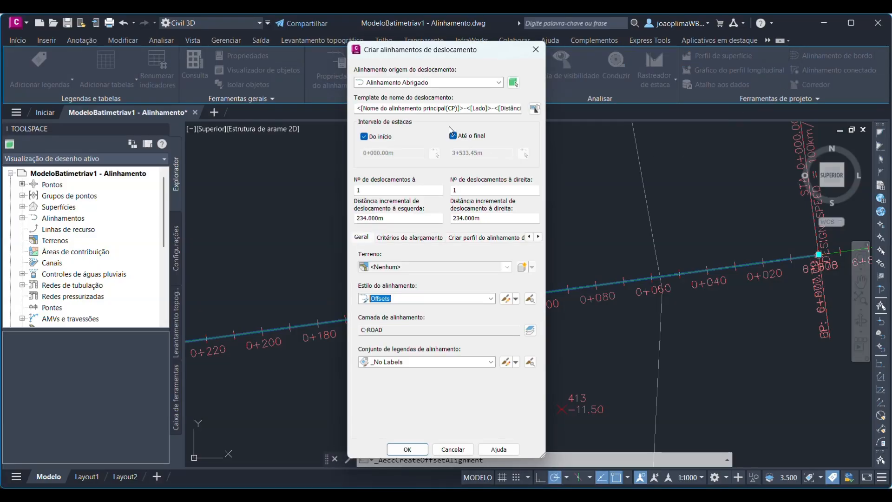
# Switch to the workbook's Canal Abrigado sheet and calculate half of the final width W in cell E51 with =D51/2
pyautogui.hotkey('alt', 'Tab')
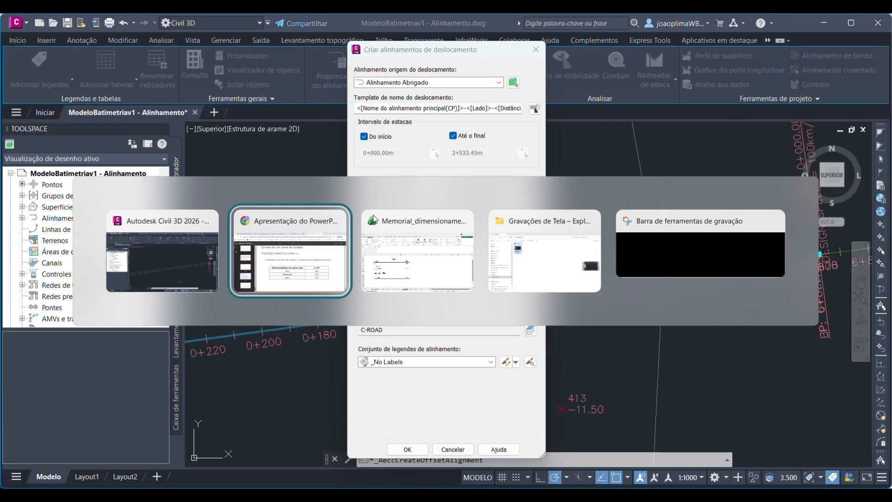
pyautogui.hotkey('alt', 'Tab')
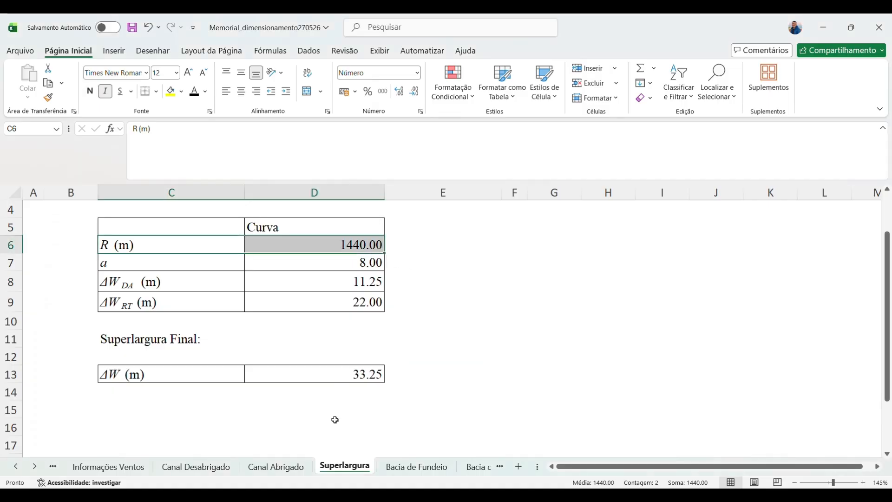
pyautogui.click(288, 470)
pyautogui.scroll(-9, 412, 335)
pyautogui.scroll(-3, 412, 336)
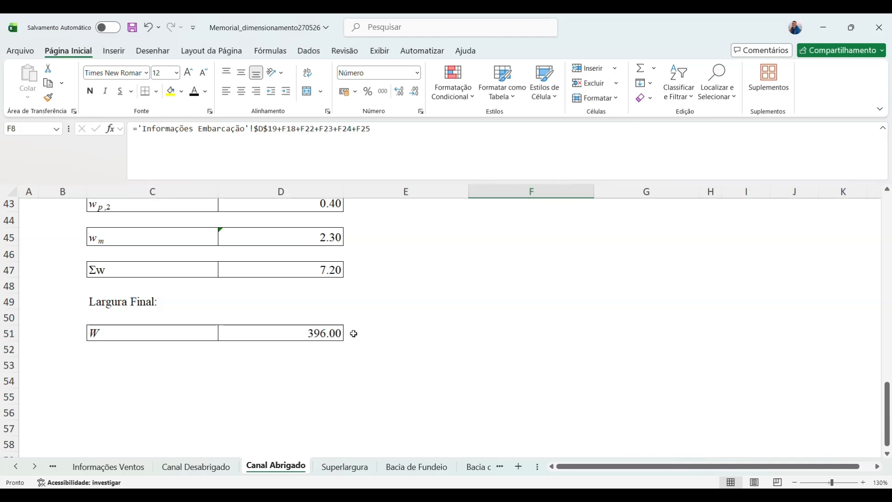
pyautogui.click(354, 334)
pyautogui.write('=')
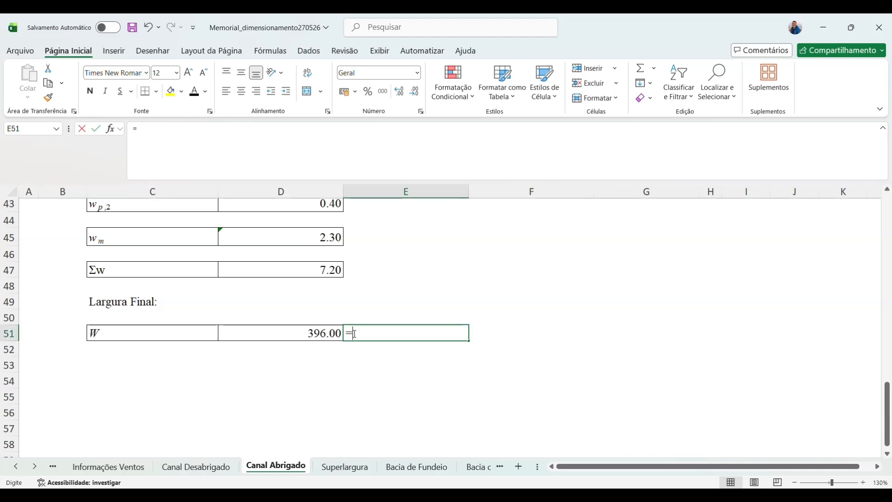
pyautogui.click(312, 331)
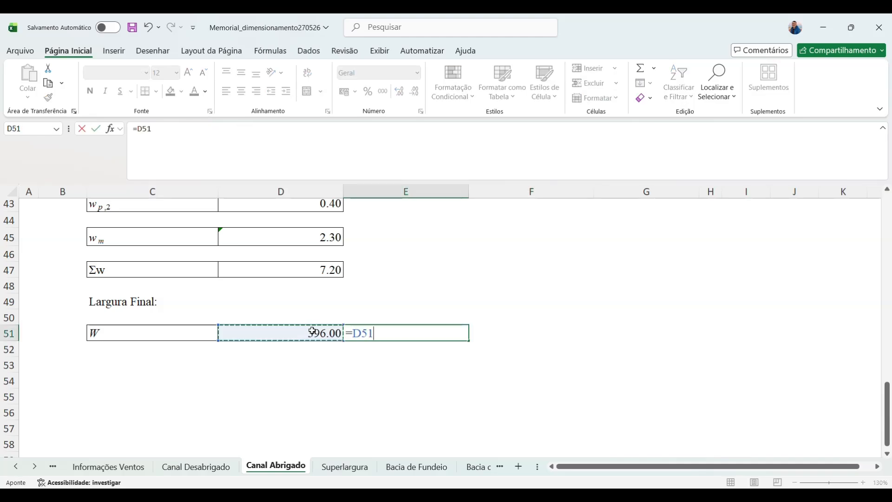
pyautogui.write('/2')
pyautogui.press('Return')
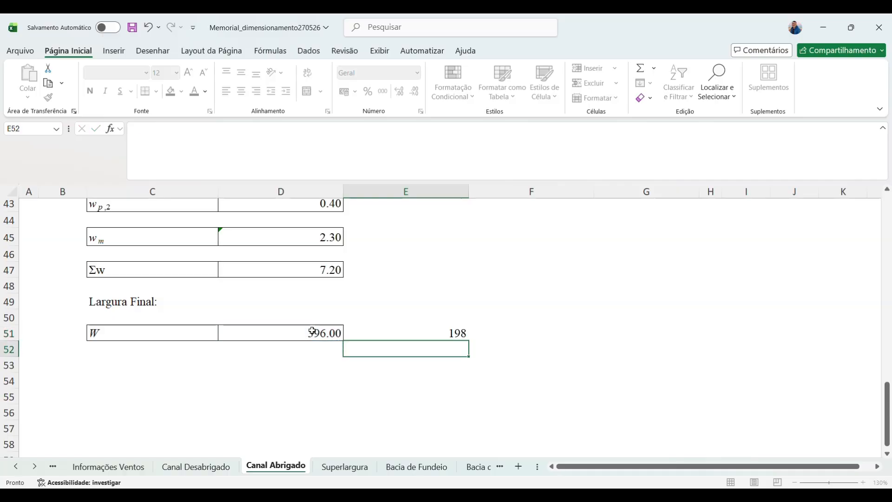
# Switch back to Civil 3D, set the left and right offset distances to 198 m and create the inner channel's offset alignments
pyautogui.hotkey('alt', 'Tab')
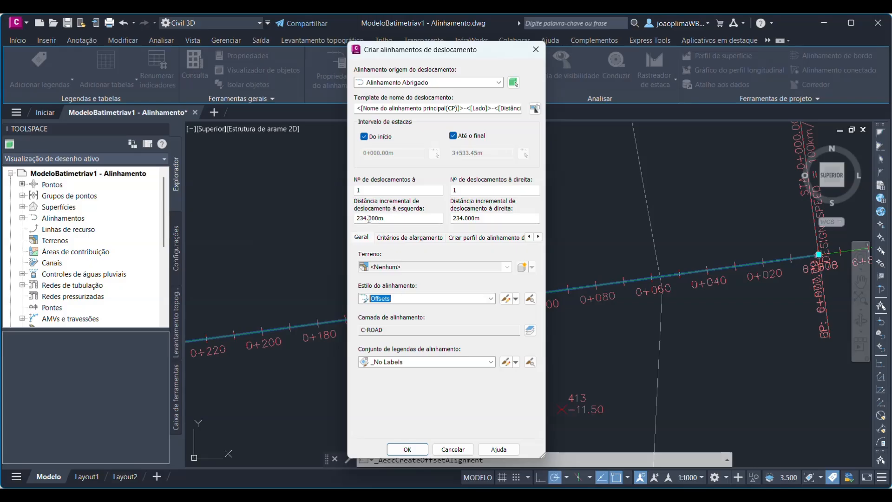
pyautogui.moveTo(364, 219); pyautogui.dragTo(356, 219)
pyautogui.write('1')
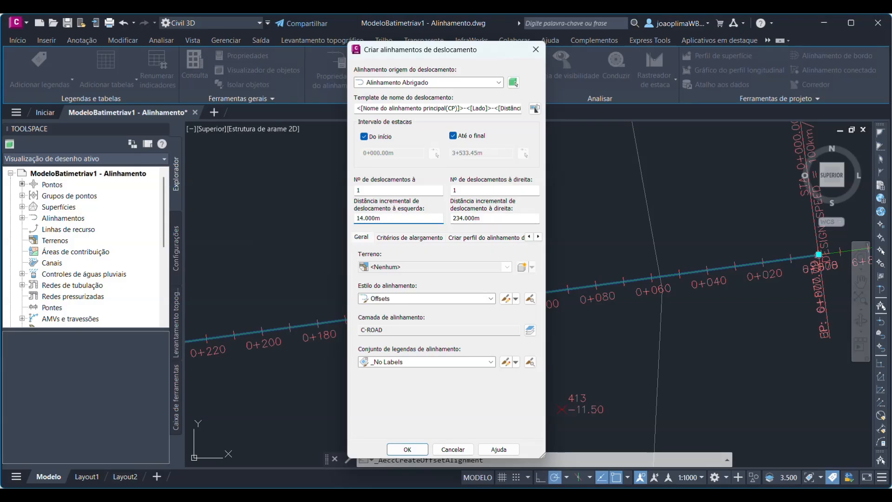
pyautogui.write('98')
pyautogui.press('Delete')
pyautogui.moveTo(463, 219); pyautogui.dragTo(452, 218)
pyautogui.write('1')
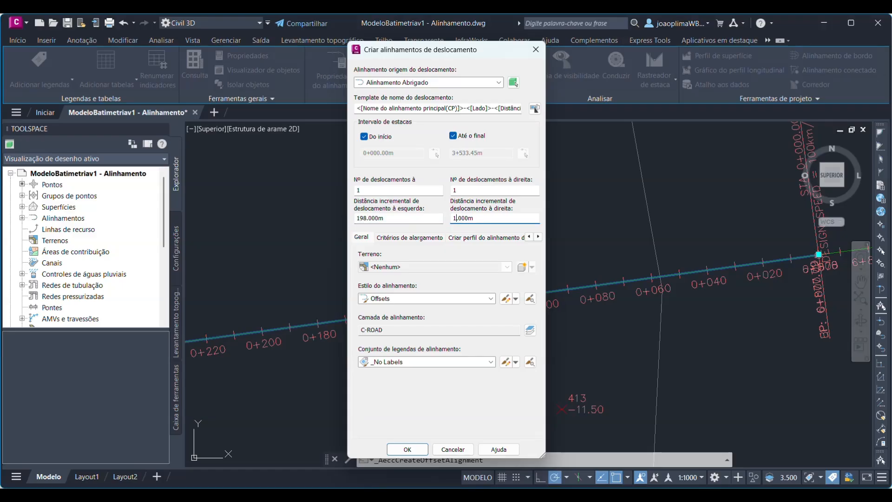
pyautogui.write('98')
pyautogui.click(430, 238)
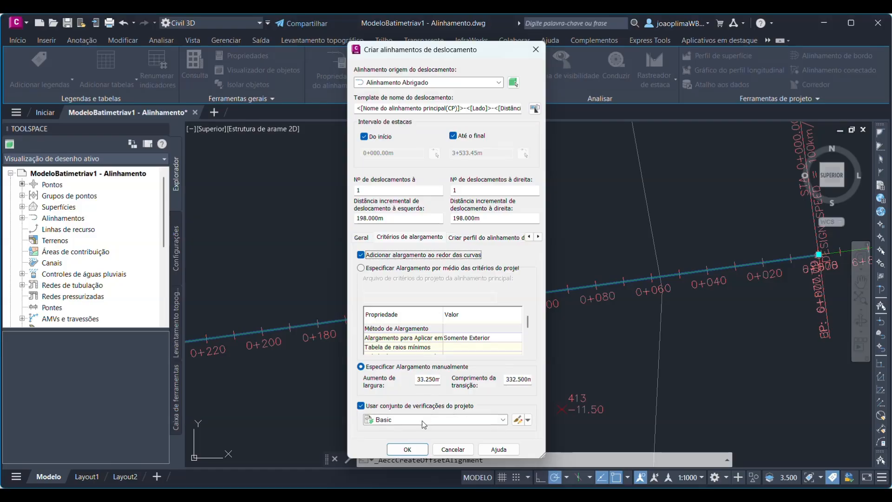
pyautogui.click(407, 449)
# Examine the offset alignments of both channels along the curves and where the inner and outer channels meet
pyautogui.scroll(-3, 565, 300)
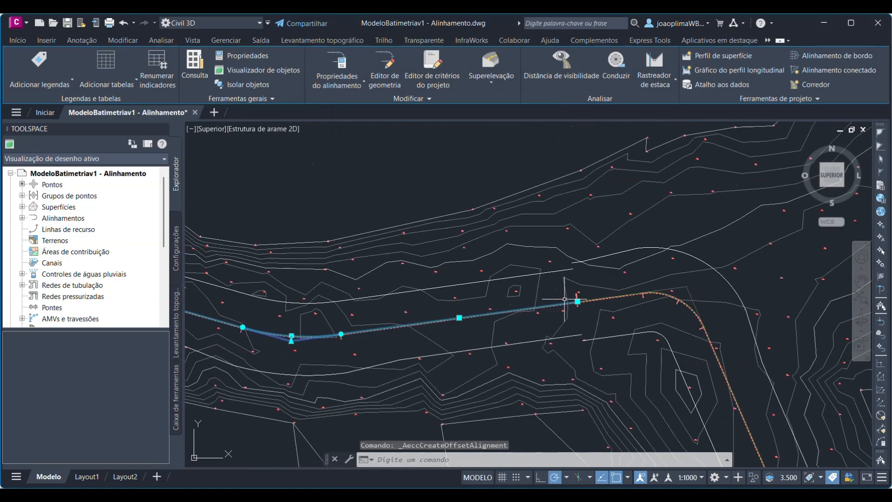
pyautogui.moveTo(488, 308); pyautogui.dragTo(622, 269, button='middle')
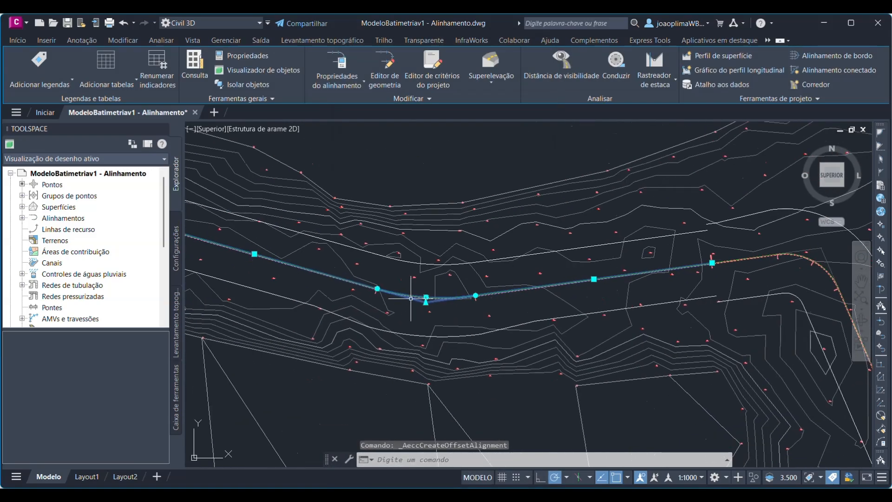
pyautogui.scroll(2, 425, 295)
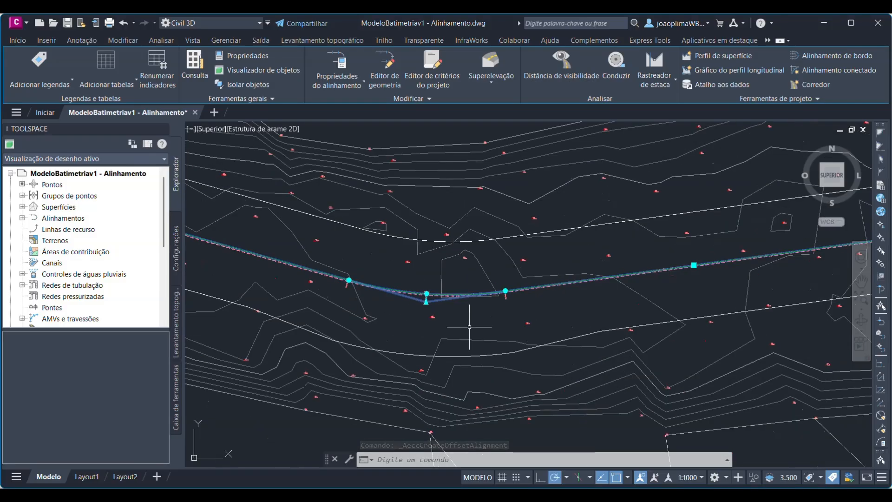
pyautogui.press('Escape')
pyautogui.scroll(-2, 371, 321)
pyautogui.moveTo(375, 321)
pyautogui.mouseDown(button='middle')
pyautogui.moveTo(484, 329)
pyautogui.moveTo(427, 339)
pyautogui.moveTo(354, 281)
pyautogui.moveTo(365, 253)
pyautogui.mouseUp(button='middle')
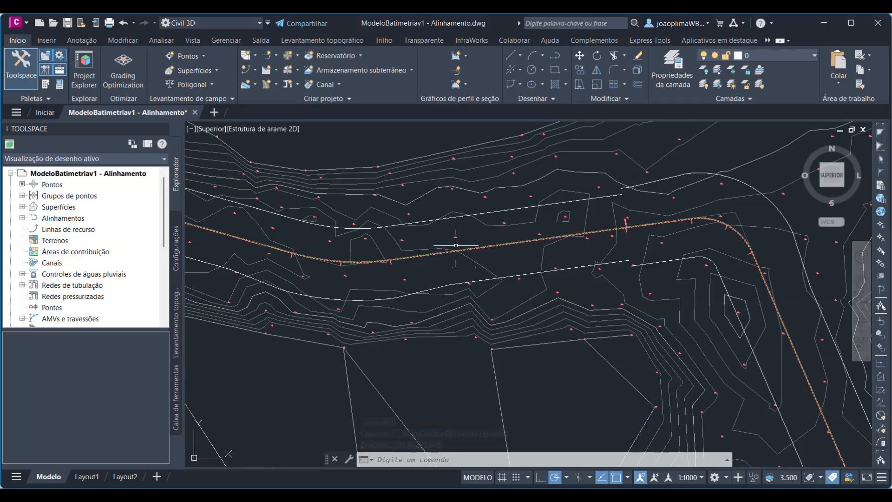
pyautogui.moveTo(669, 258); pyautogui.dragTo(559, 255, button='middle')
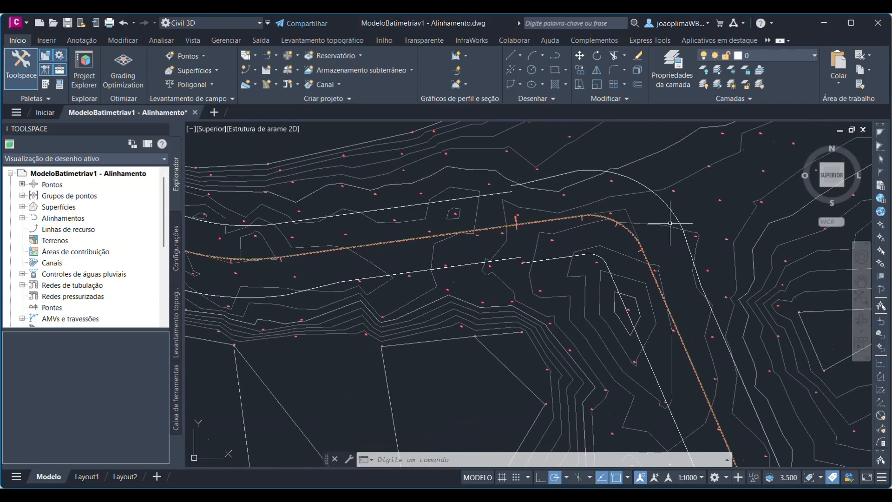
pyautogui.scroll(2, 670, 223)
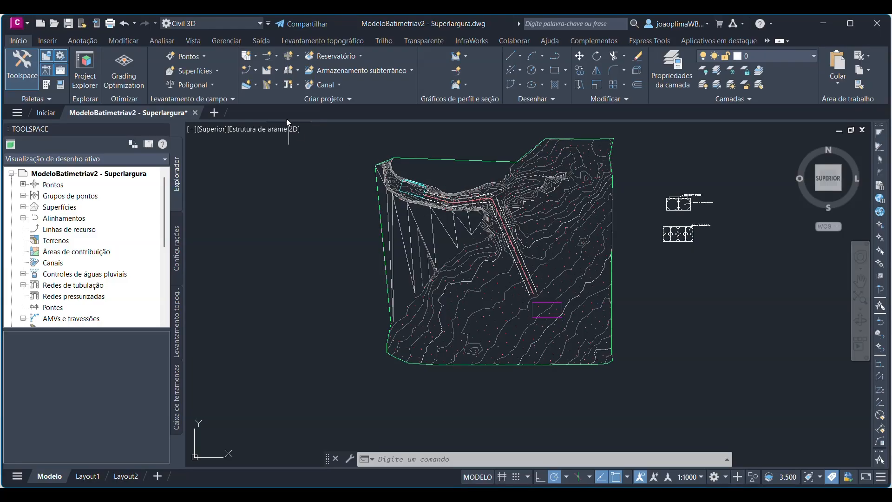
# Add a surface profile of Batimetria de fundo along Alinhamento Desabrigado to the profile list
pyautogui.click(276, 73)
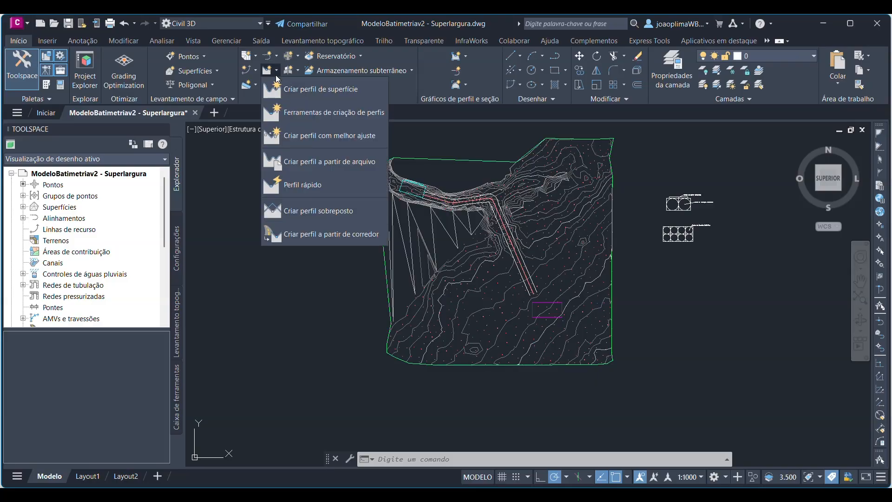
pyautogui.click(312, 93)
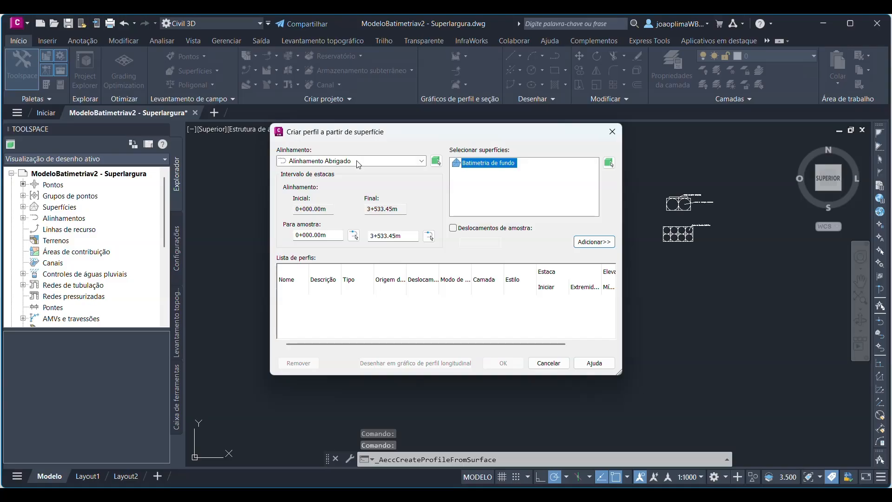
pyautogui.click(358, 165)
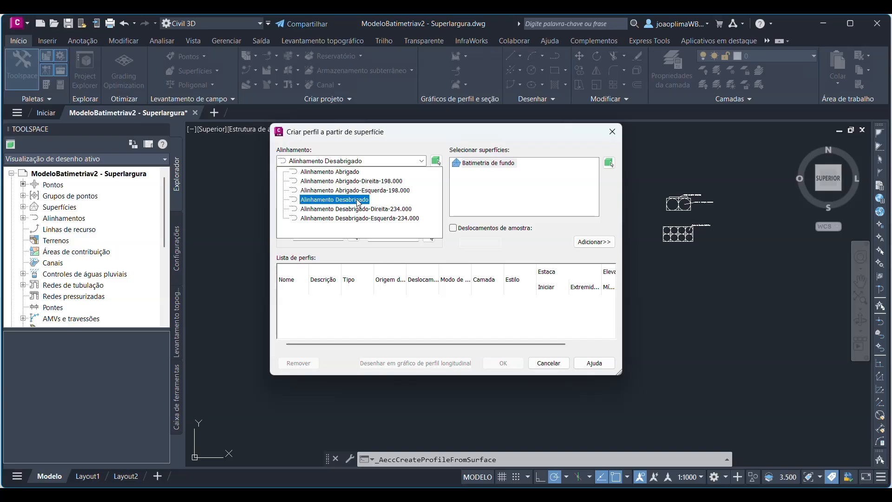
pyautogui.click(359, 201)
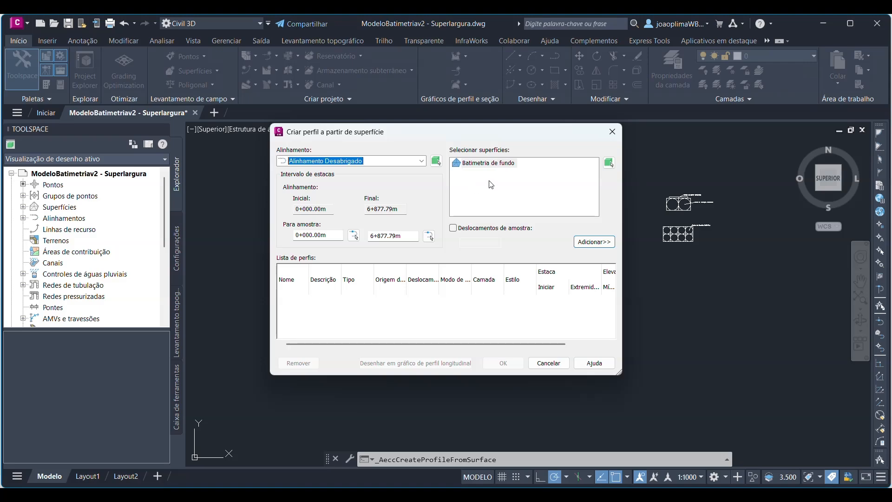
pyautogui.click(596, 243)
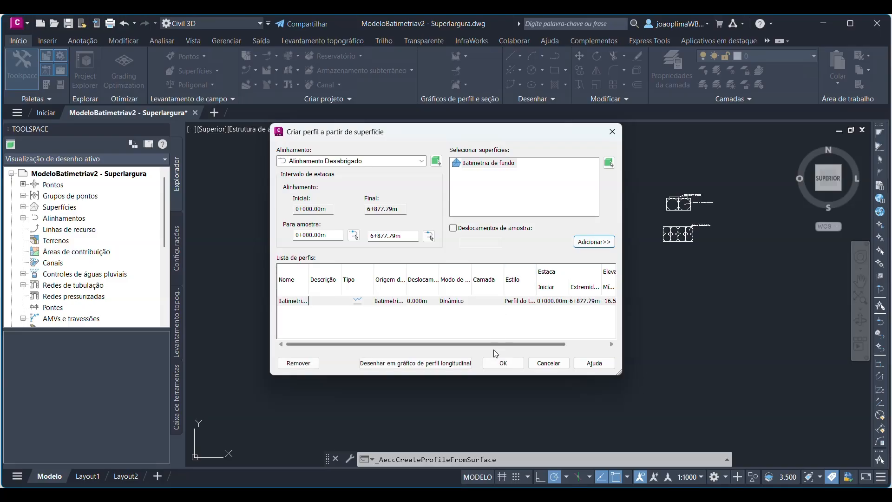
# Start drawing the profile in a profile view and name the view Perfil Long. Desabrigado
pyautogui.click(414, 364)
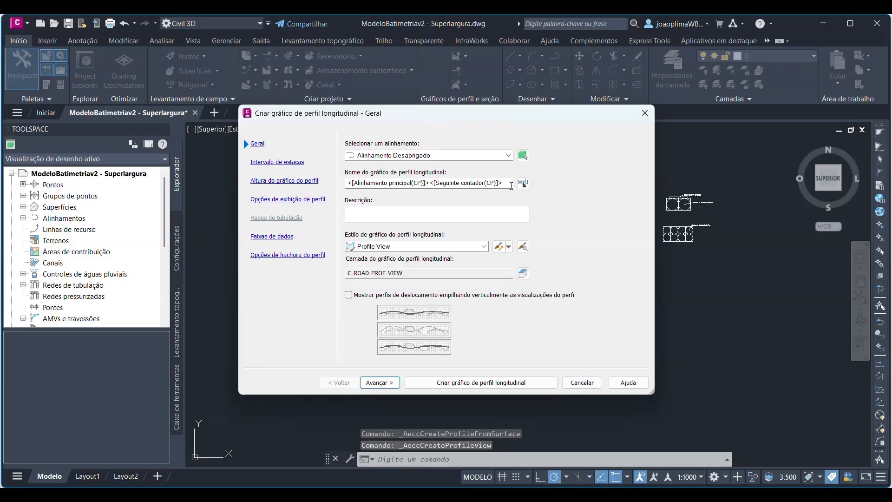
pyautogui.moveTo(509, 184); pyautogui.dragTo(319, 180)
pyautogui.write('P')
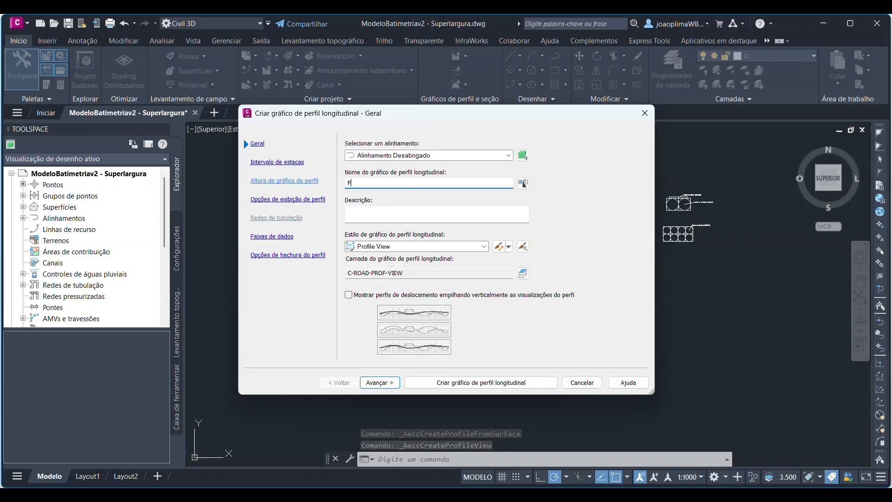
pyautogui.write('erfil')
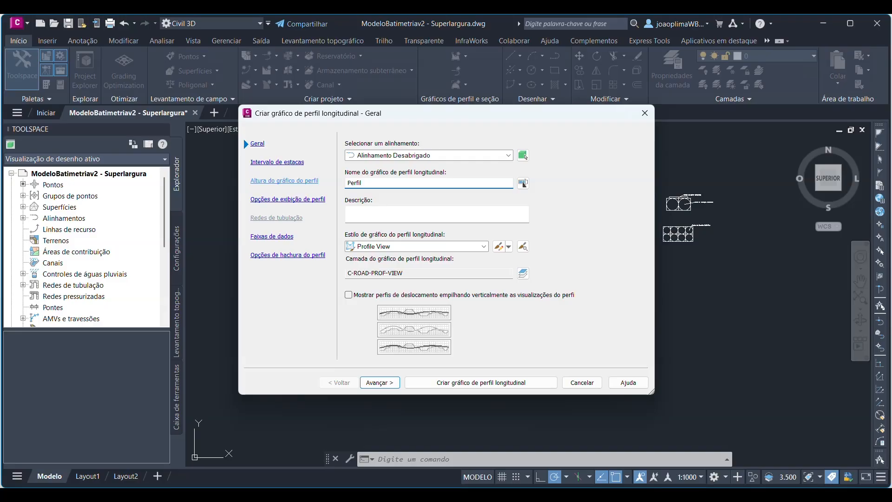
pyautogui.write(' Long. Desabrigado')
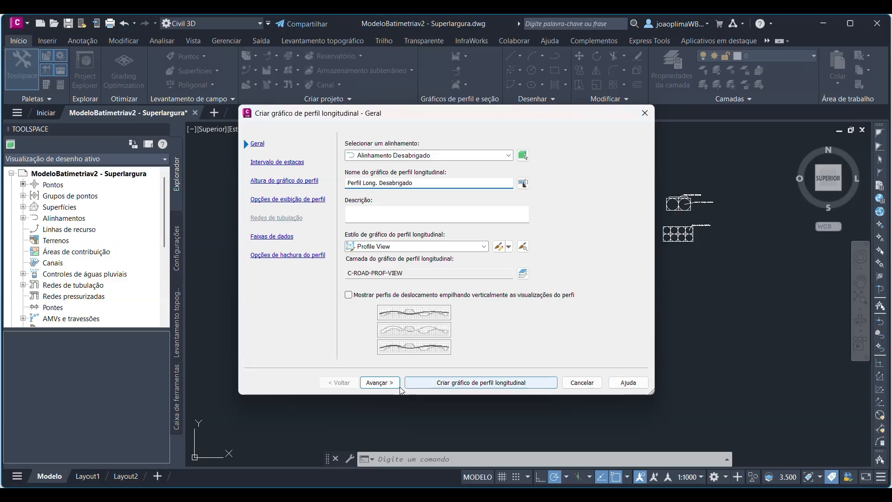
# Keep the automatic station range and height for the profile view and add a cut-area hatch to it
pyautogui.click(379, 382)
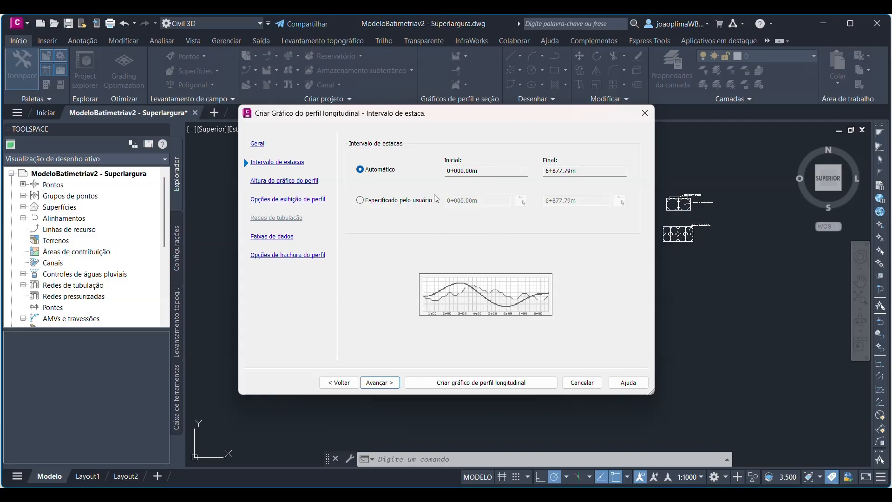
pyautogui.click(278, 181)
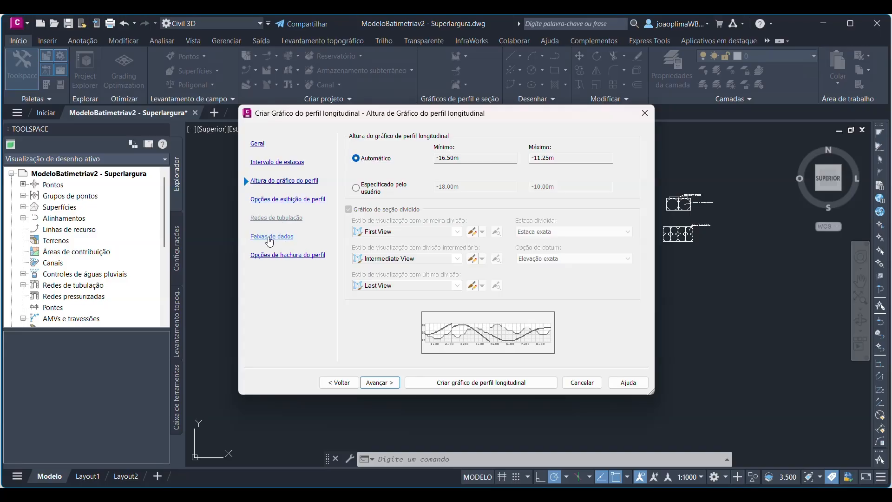
pyautogui.click(273, 257)
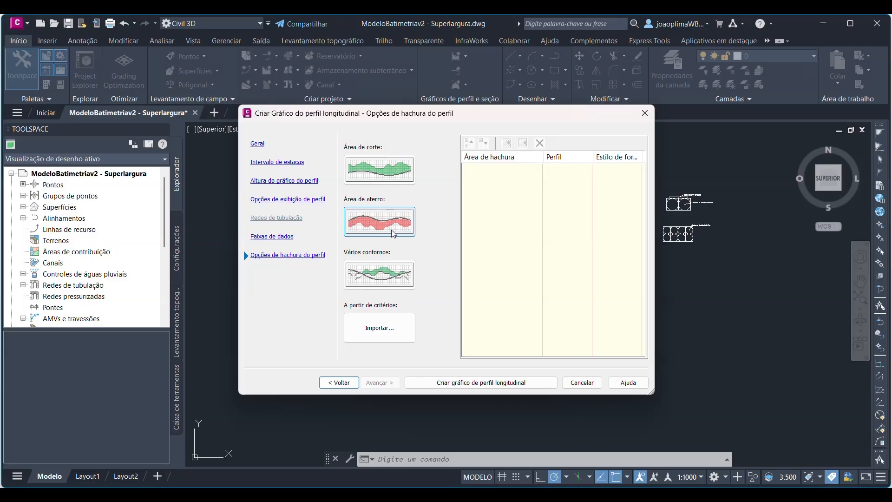
pyautogui.click(385, 172)
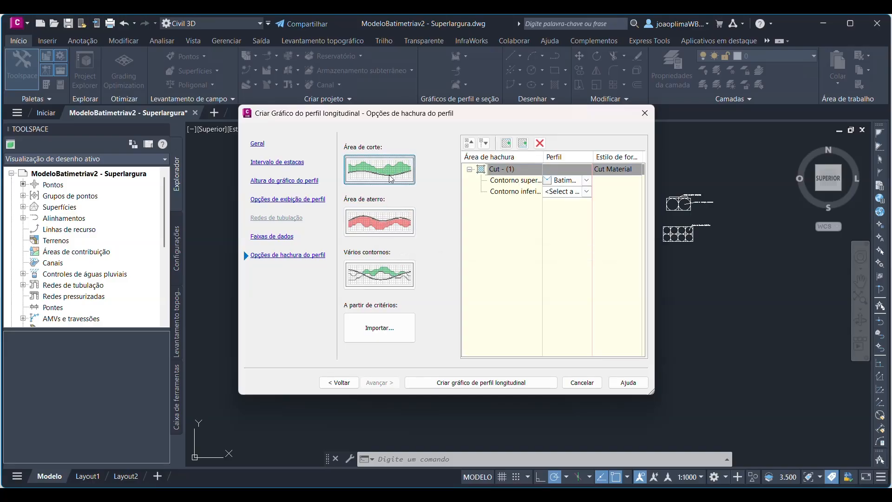
pyautogui.click(586, 191)
pyautogui.click(587, 192)
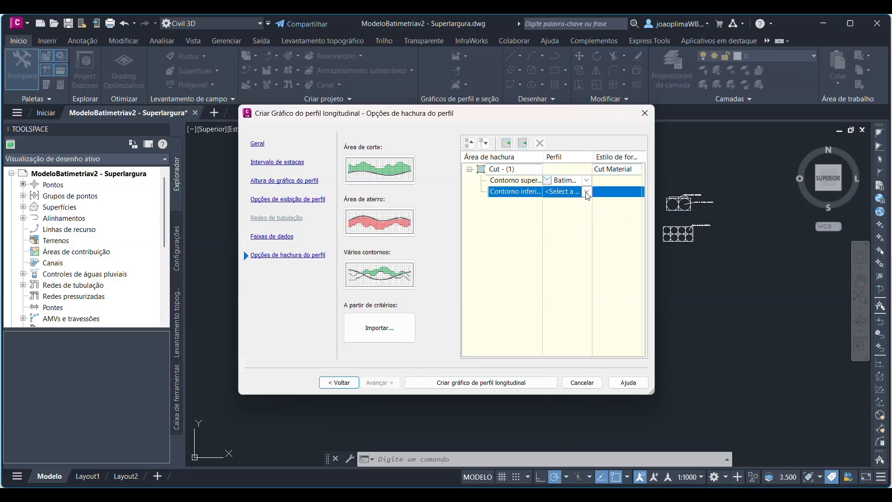
# Create the profile view without a lower hatch boundary and place it below the bathymetry map
pyautogui.click(438, 385)
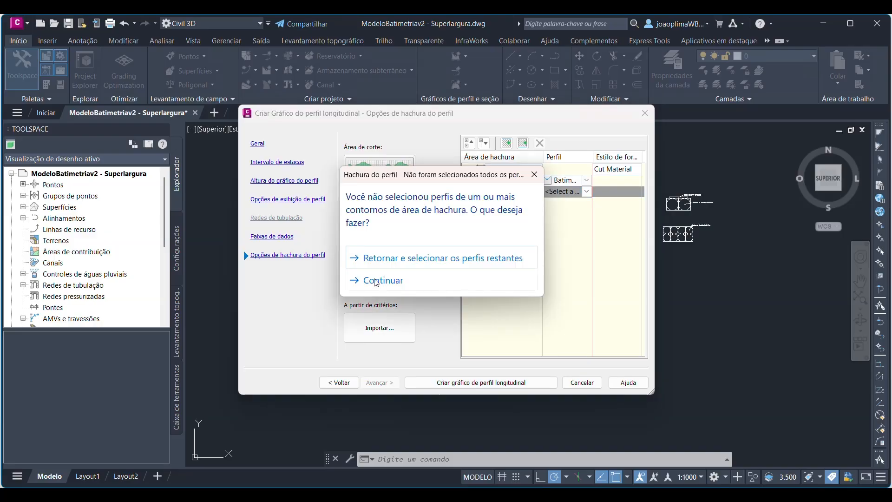
pyautogui.click(378, 288)
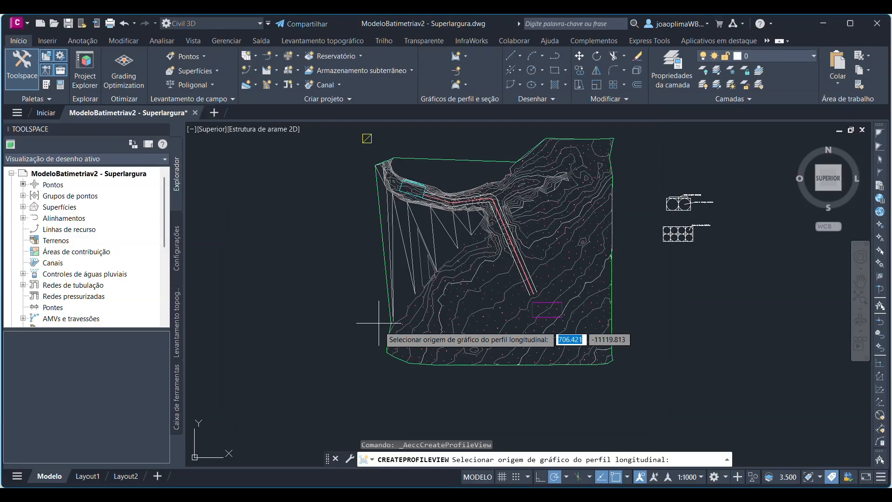
pyautogui.scroll(-3, 420, 390)
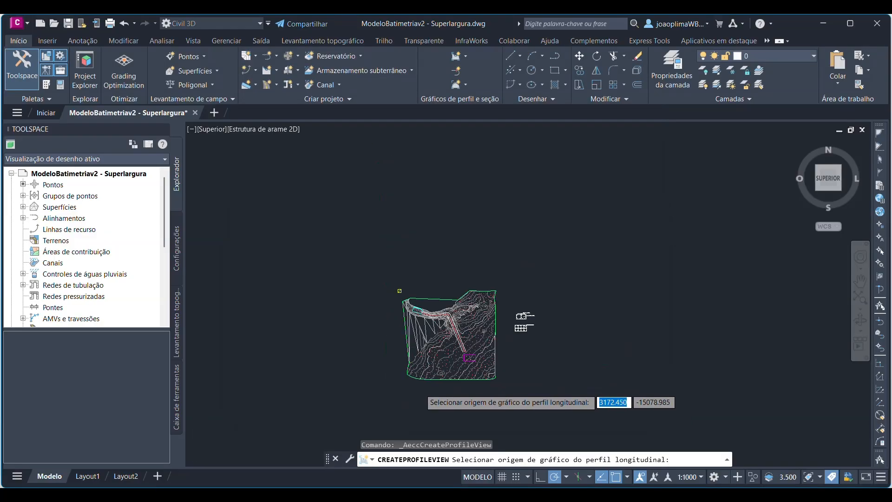
pyautogui.scroll(3, 420, 390)
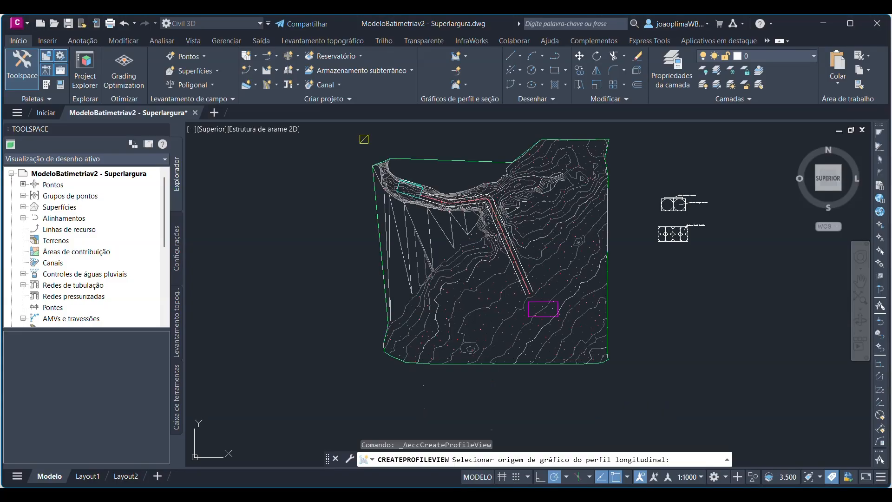
pyautogui.click(420, 393)
# Examine the outer channel's profile view along its whole length, including the seabed line, elevations and stations
pyautogui.scroll(6, 428, 406)
pyautogui.moveTo(588, 360); pyautogui.dragTo(529, 279, button='middle')
pyautogui.scroll(4, 462, 213)
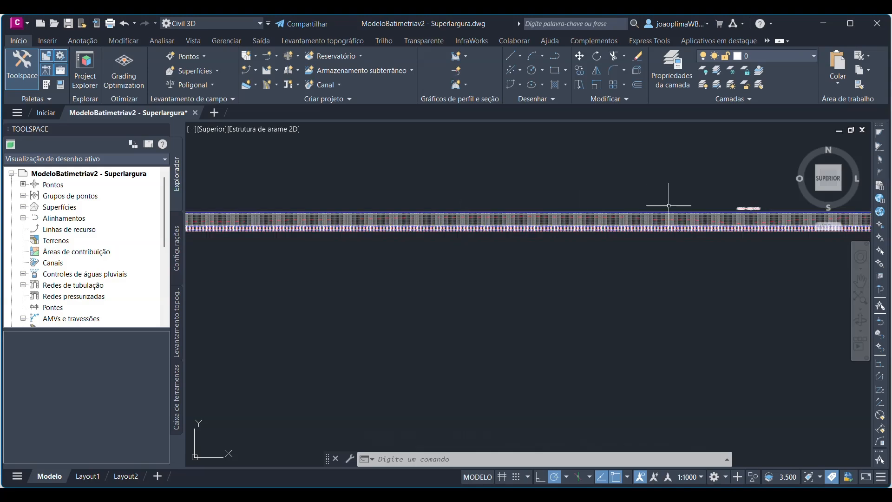
pyautogui.moveTo(212, 205); pyautogui.dragTo(452, 213, button='middle')
pyautogui.scroll(7, 410, 230)
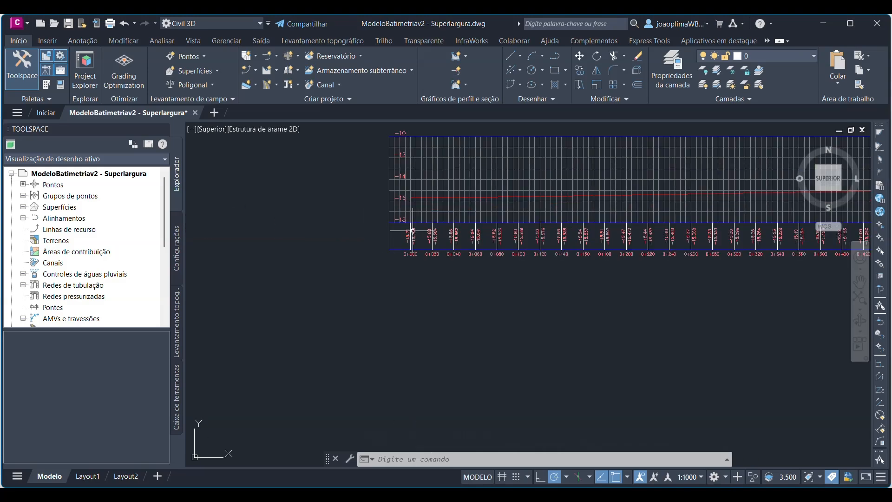
pyautogui.scroll(5, 413, 231)
pyautogui.moveTo(407, 190); pyautogui.dragTo(320, 247, button='middle')
pyautogui.moveTo(690, 236); pyautogui.dragTo(252, 230, button='middle')
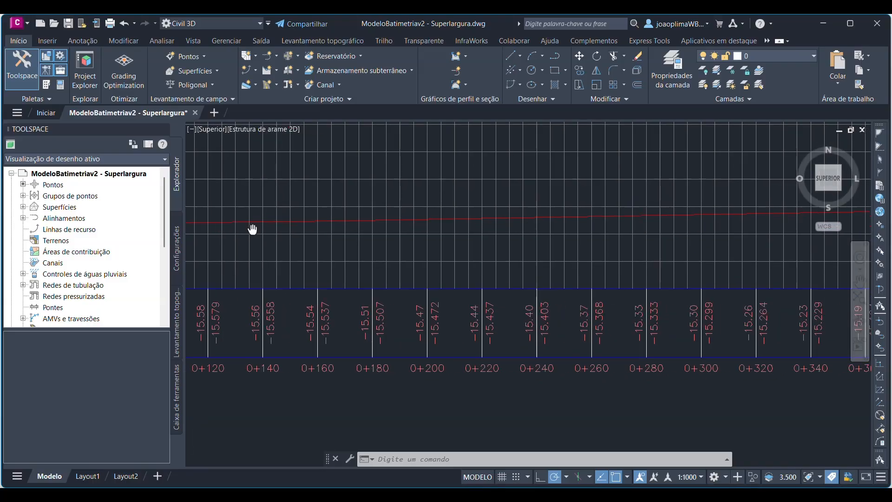
pyautogui.scroll(-6, 252, 230)
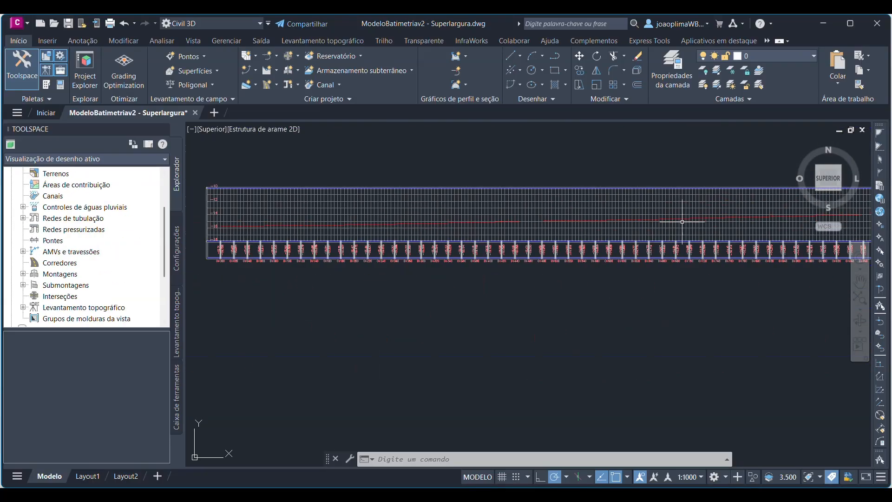
pyautogui.moveTo(682, 221); pyautogui.dragTo(259, 219, button='middle')
pyautogui.moveTo(577, 225); pyautogui.dragTo(200, 223, button='middle')
pyautogui.moveTo(611, 214); pyautogui.dragTo(143, 227, button='middle')
pyautogui.moveTo(512, 223); pyautogui.dragTo(181, 237, button='middle')
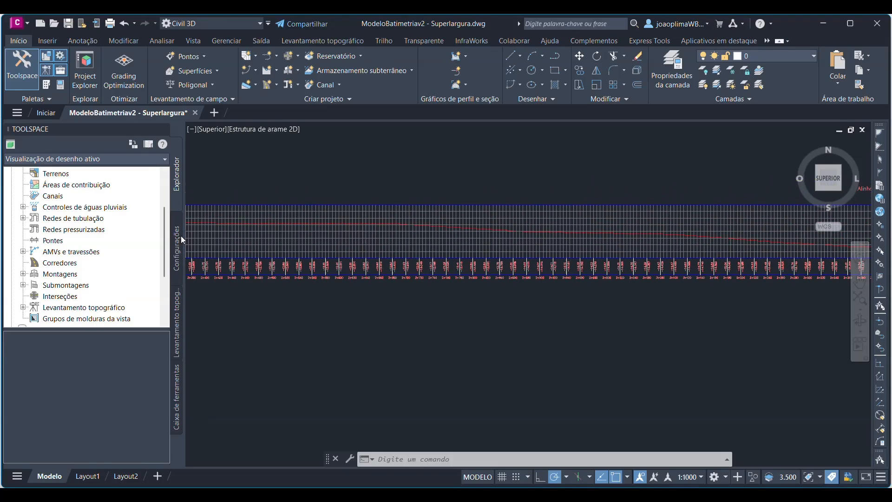
pyautogui.moveTo(708, 241); pyautogui.dragTo(228, 214, button='middle')
pyautogui.moveTo(609, 233); pyautogui.dragTo(247, 249, button='middle')
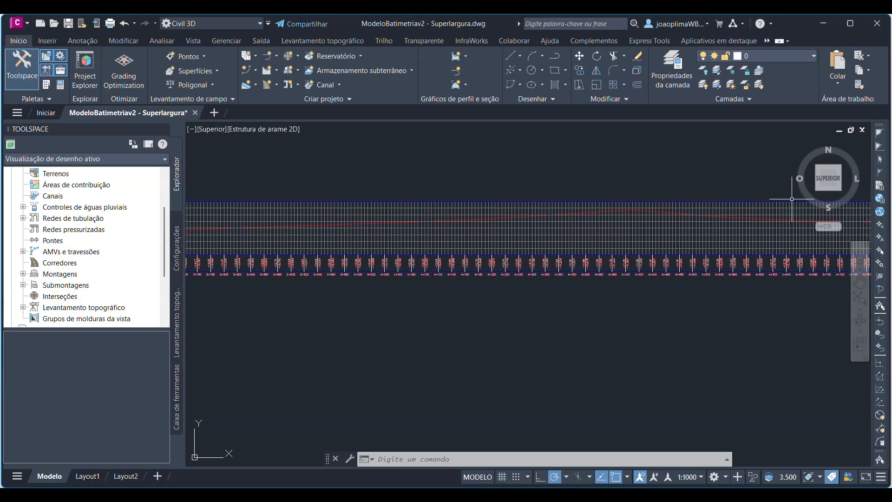
pyautogui.moveTo(556, 221); pyautogui.dragTo(225, 223, button='middle')
pyautogui.scroll(-10, 524, 219)
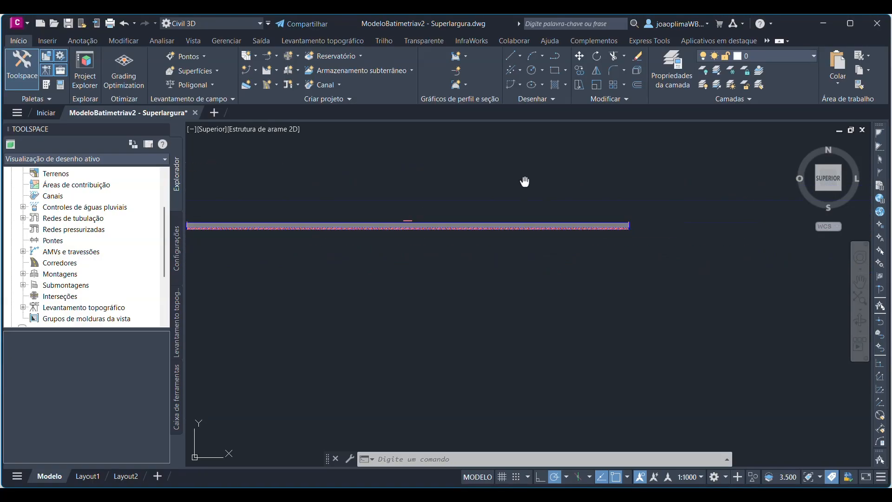
# Open the surface profile creation for Alinhamento Abrigado with the Batimetria de fundo surface
pyautogui.moveTo(526, 181); pyautogui.dragTo(692, 430, button='middle')
pyautogui.scroll(-2, 629, 282)
pyautogui.scroll(6, 686, 205)
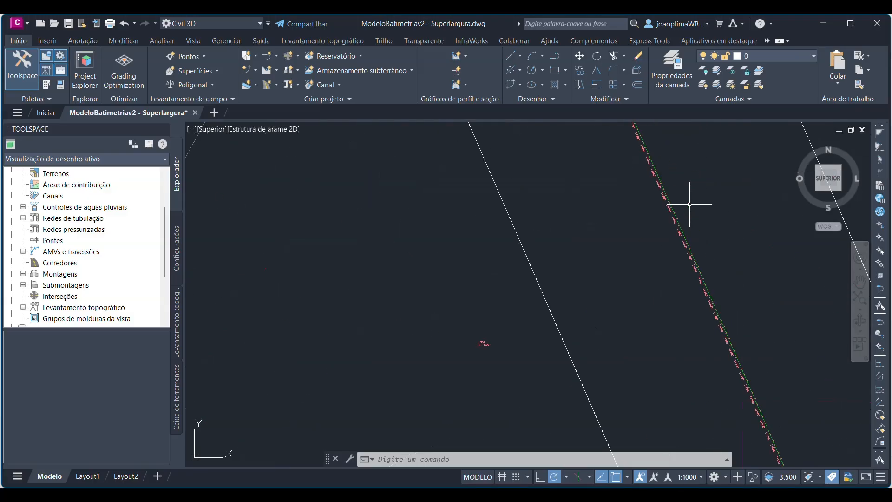
pyautogui.scroll(-6, 672, 191)
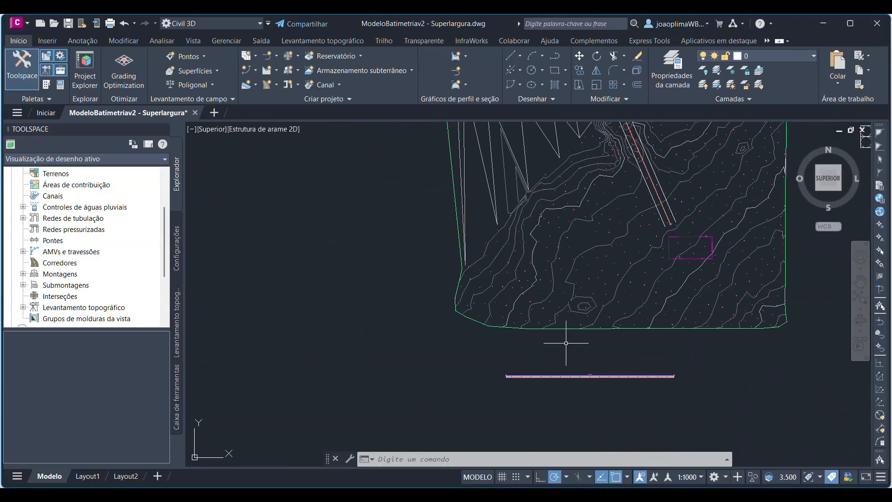
pyautogui.scroll(4, 520, 393)
pyautogui.scroll(3, 521, 393)
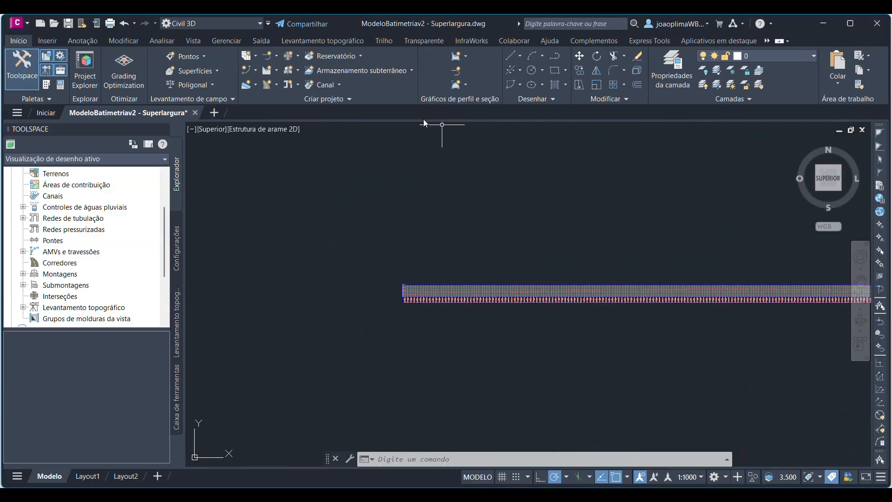
pyautogui.click(276, 73)
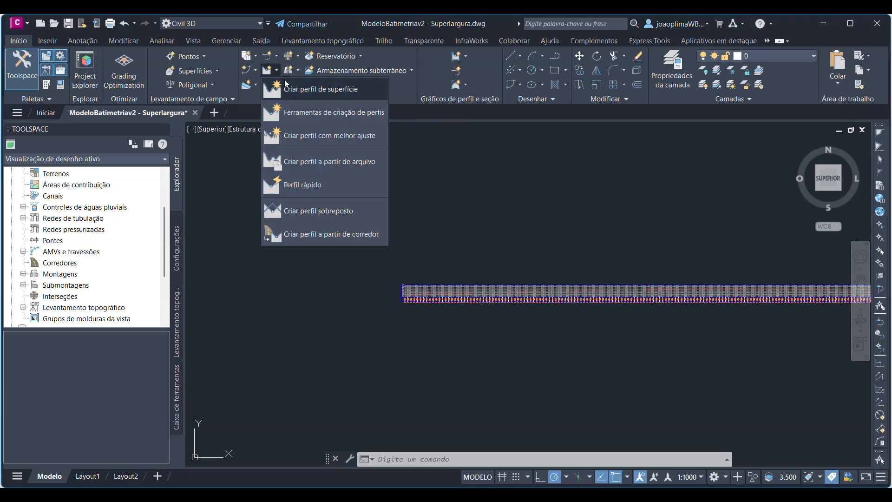
pyautogui.click(313, 89)
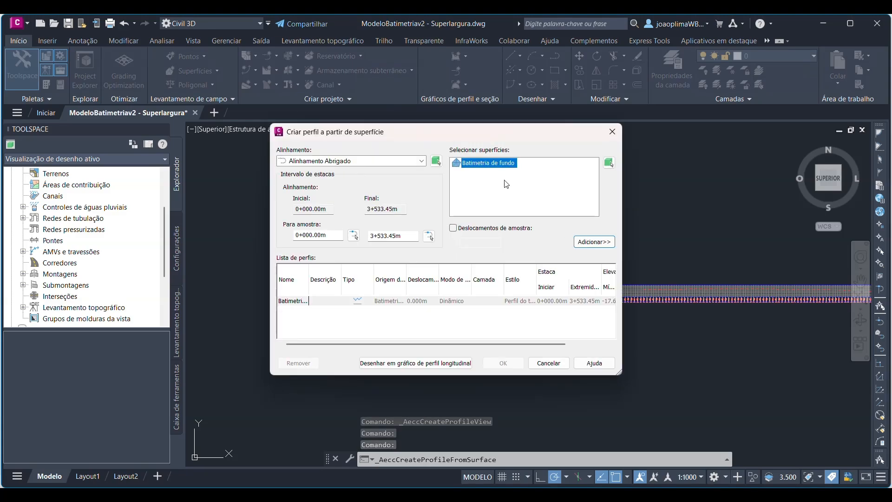
pyautogui.click(598, 242)
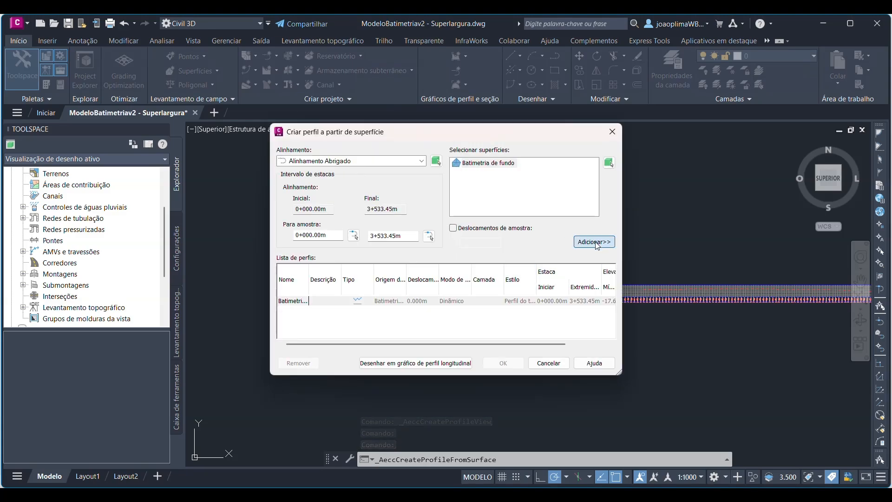
pyautogui.click(444, 311)
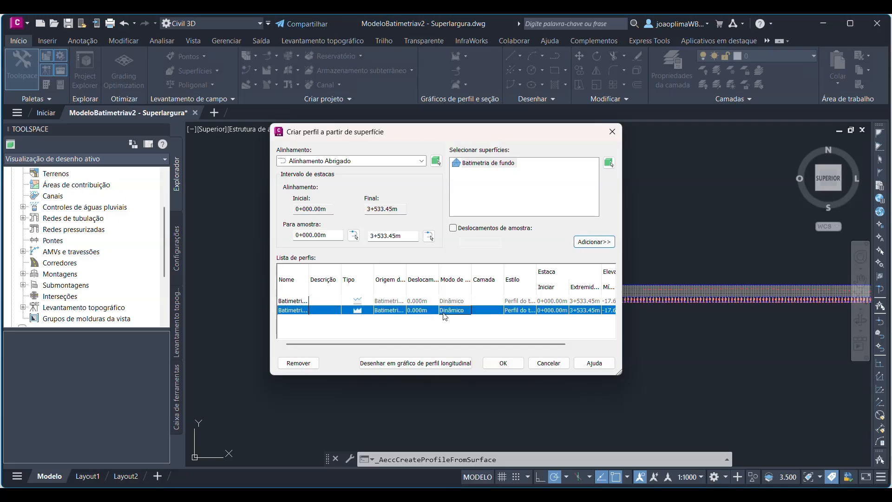
pyautogui.click(294, 363)
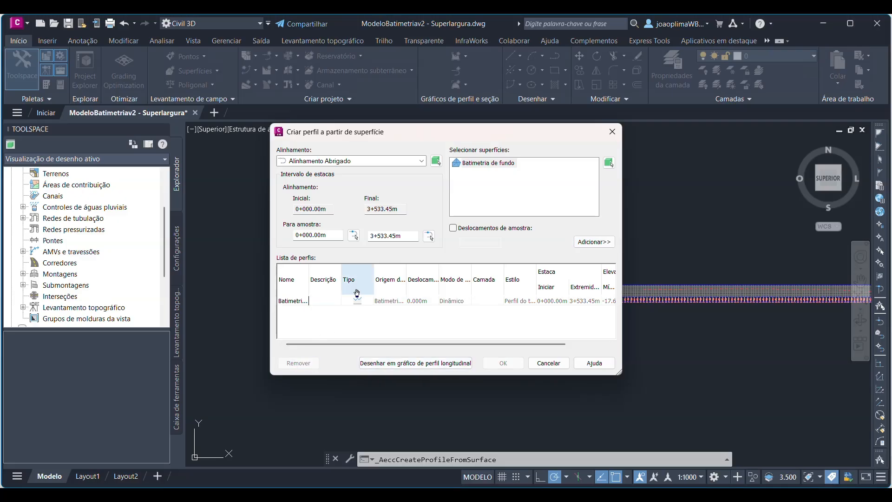
pyautogui.click(344, 301)
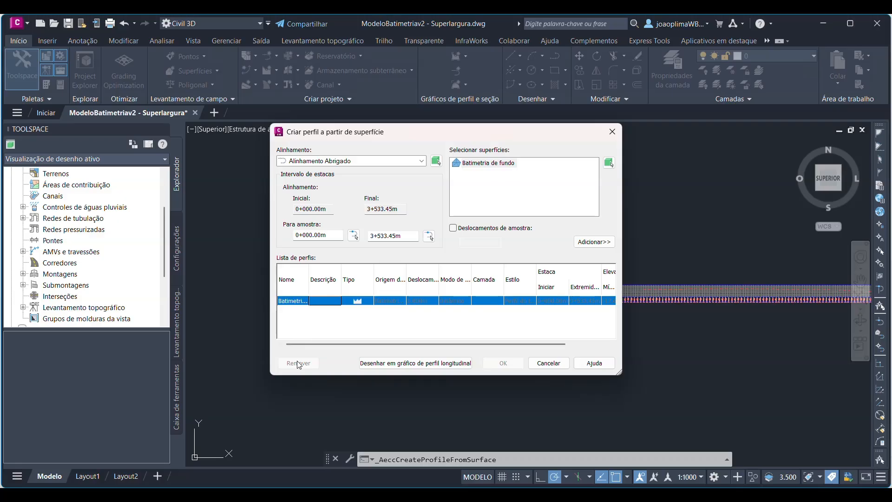
# Draw the Alinhamento Abrigado profile in a profile view named Perfil Long. Abrigado and add a cut-area hatch
pyautogui.click(417, 363)
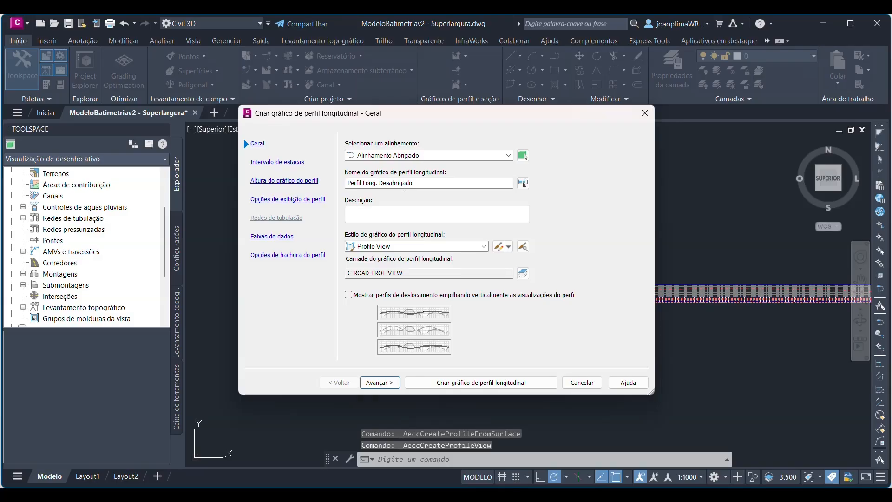
pyautogui.click(380, 183)
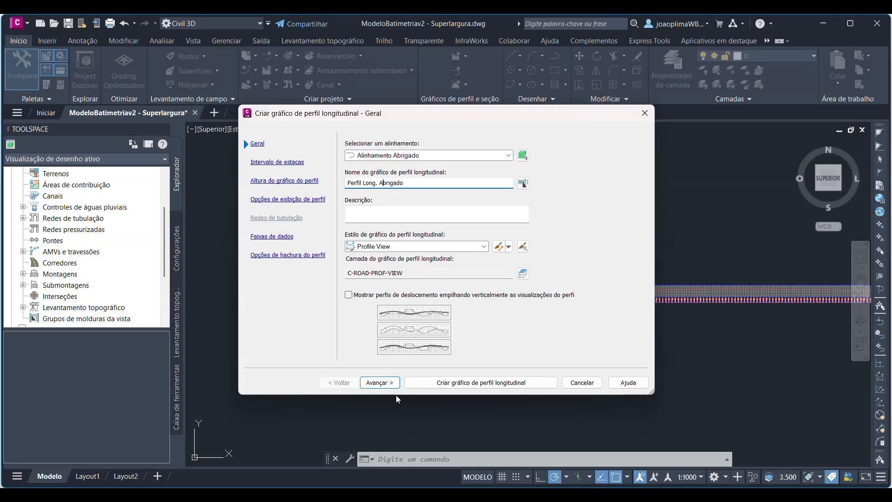
pyautogui.click(308, 256)
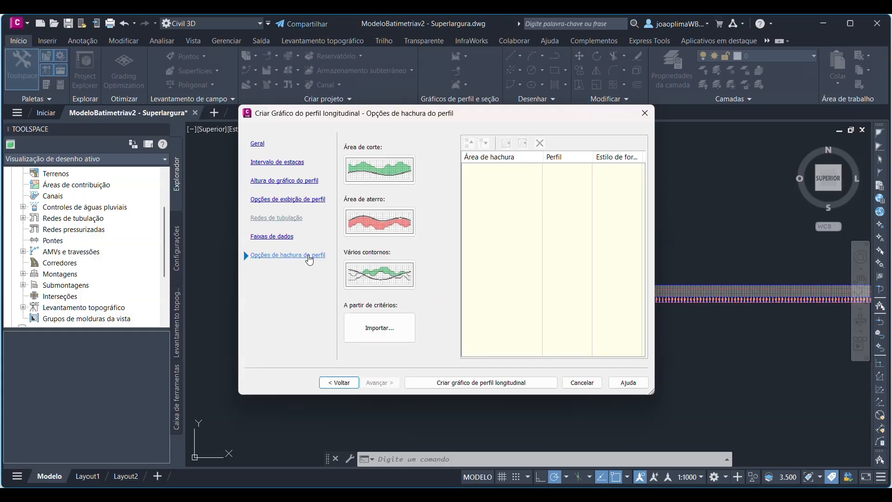
pyautogui.click(379, 170)
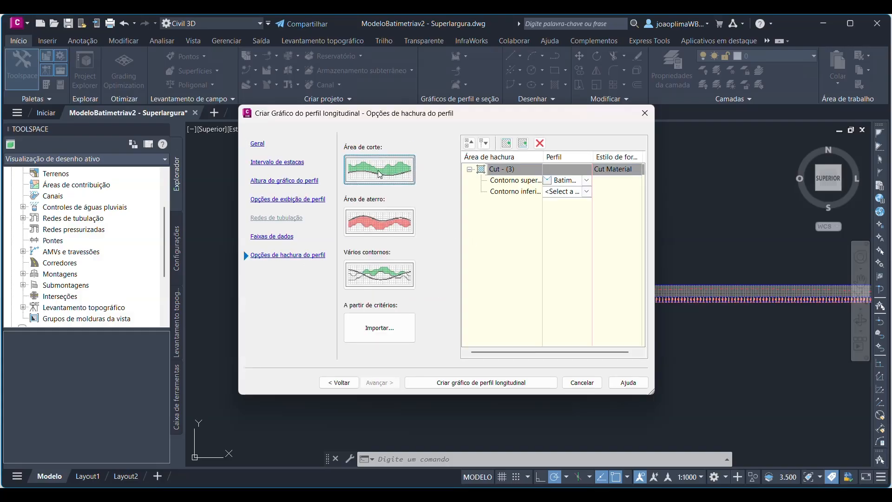
# Create the sheltered channel's profile view without a lower hatch boundary and place it below the outer channel's profile view
pyautogui.click(435, 384)
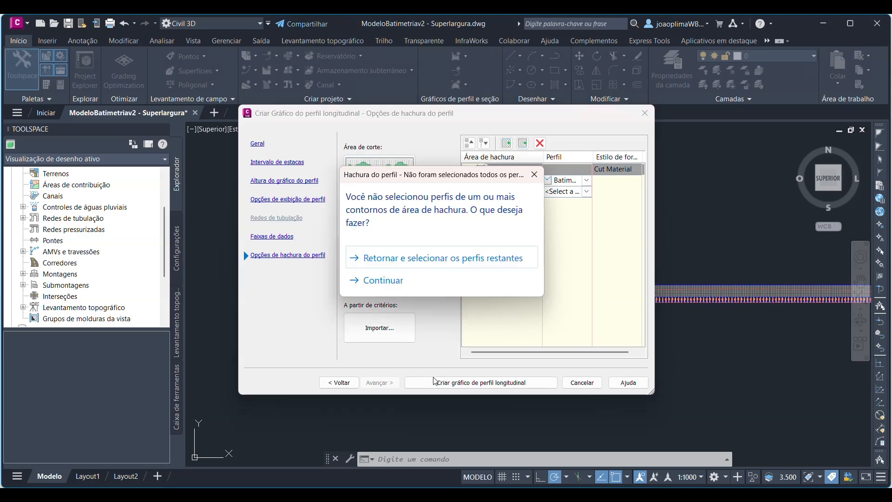
pyautogui.click(384, 279)
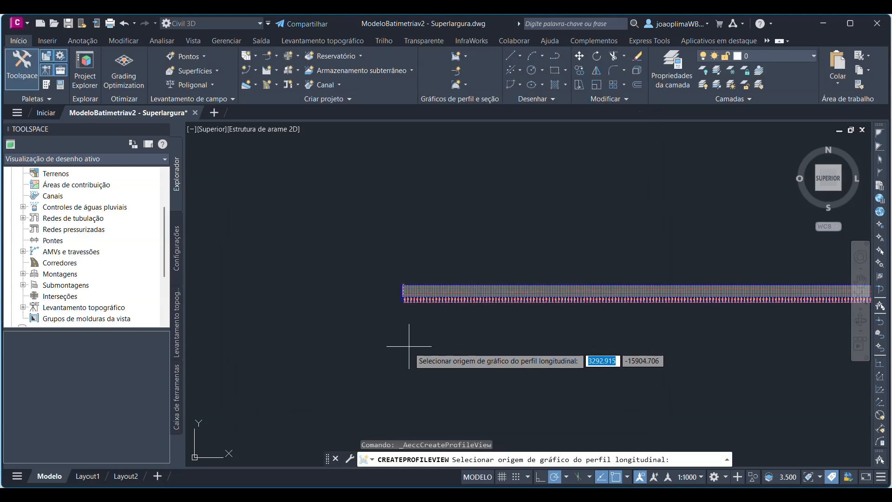
pyautogui.click(409, 353)
# Examine both channels' profile views, comparing their titles, seabed lines and lengths
pyautogui.scroll(-3, 369, 319)
pyautogui.scroll(8, 483, 325)
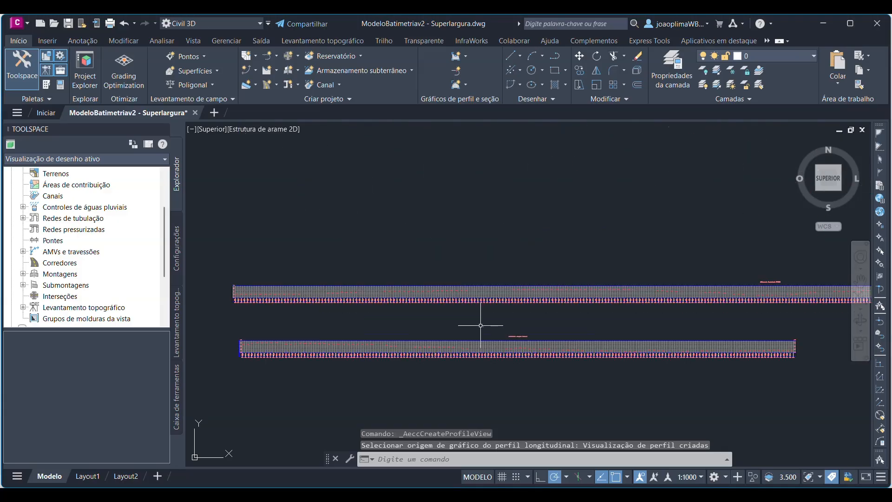
pyautogui.scroll(3, 453, 302)
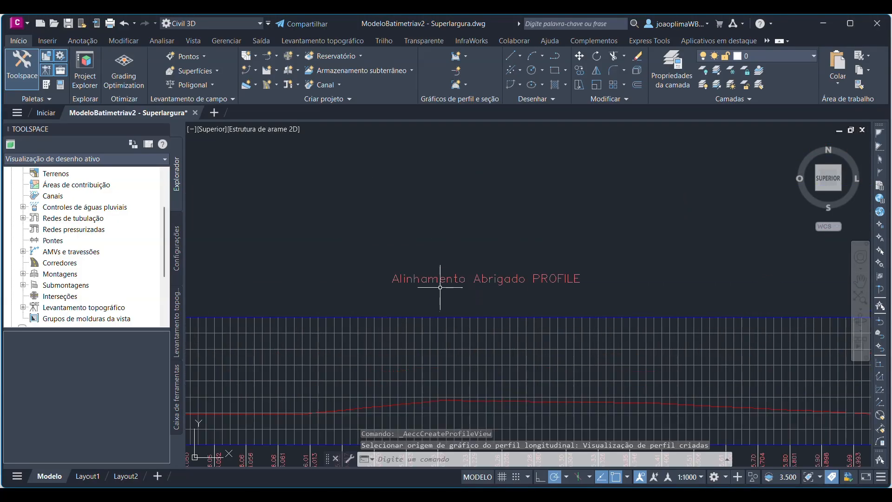
pyautogui.scroll(-5, 383, 330)
pyautogui.moveTo(626, 302)
pyautogui.mouseDown(button='middle')
pyautogui.moveTo(424, 356)
pyautogui.moveTo(299, 370)
pyautogui.mouseUp(button='middle')
pyautogui.scroll(3, 733, 238)
pyautogui.scroll(-8, 706, 235)
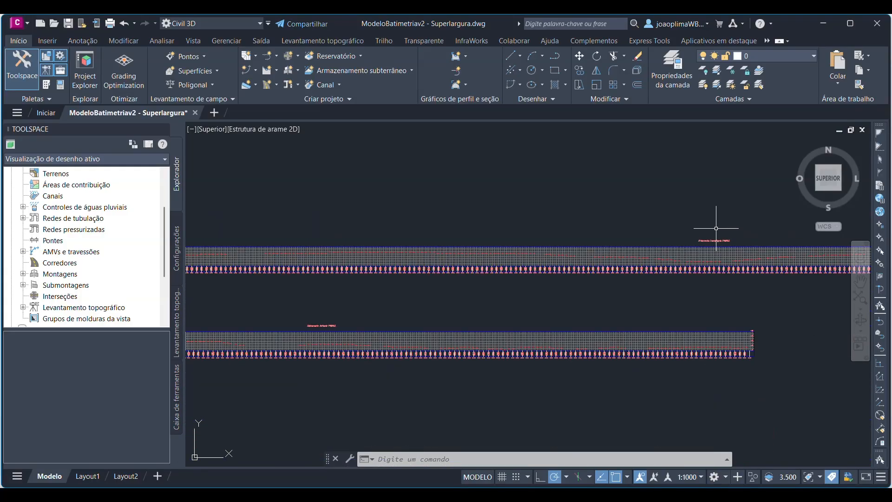
pyautogui.scroll(4, 647, 246)
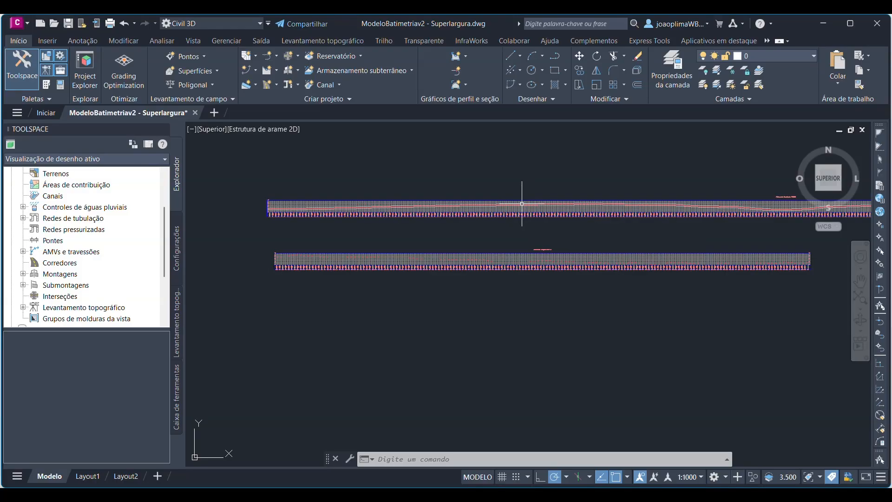
pyautogui.moveTo(522, 203)
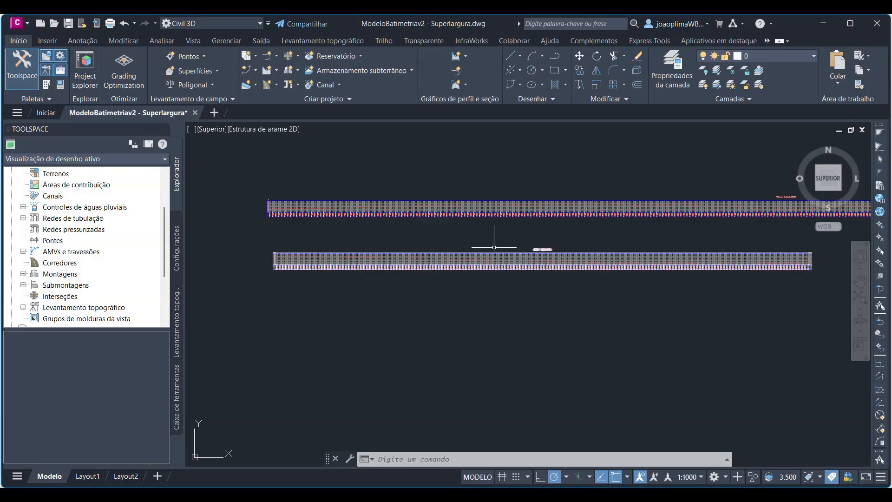
# Create a layout profile in the outer channel's profile view, named Talvegue Desabrigado, with the Design Profile style and Complete Label Set
pyautogui.click(280, 73)
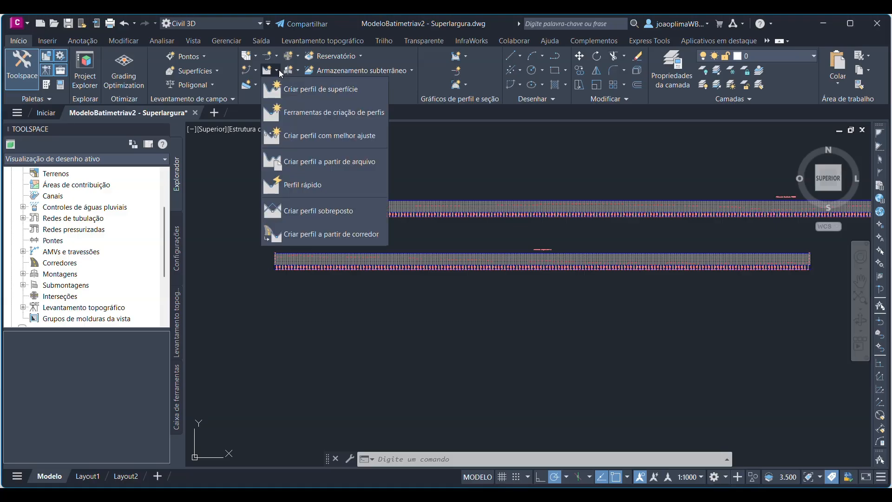
pyautogui.click(327, 119)
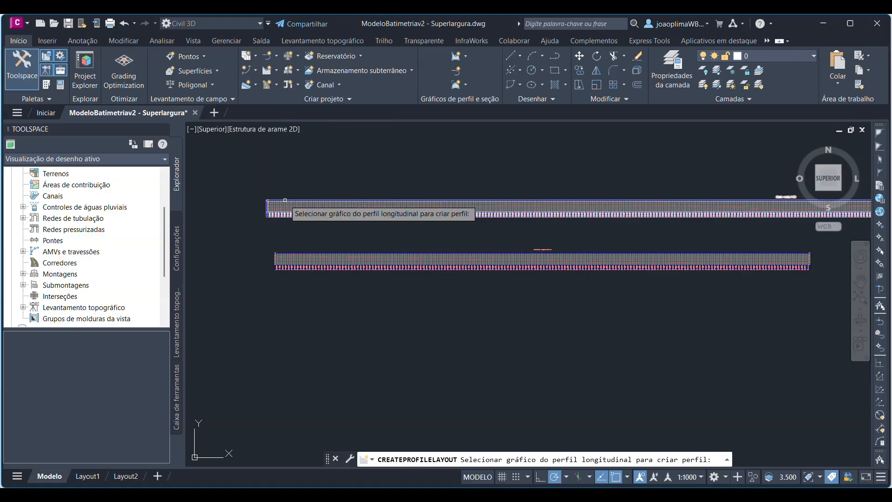
pyautogui.scroll(3, 283, 193)
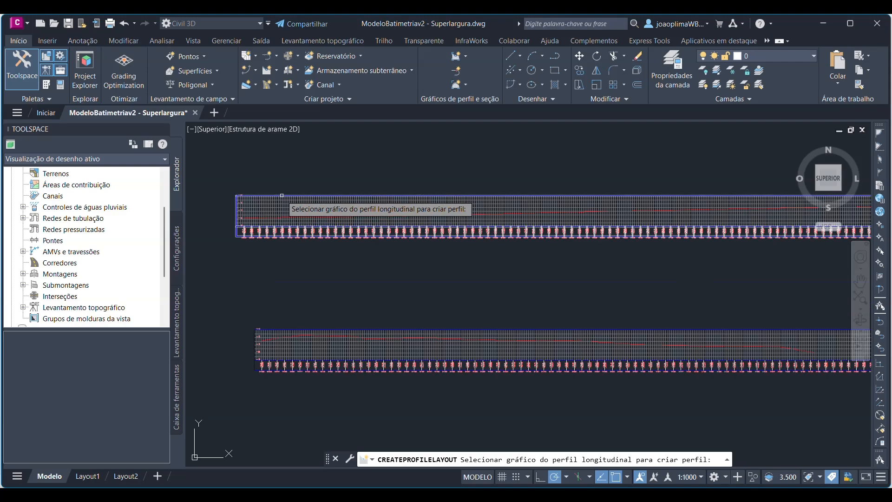
pyautogui.click(292, 197)
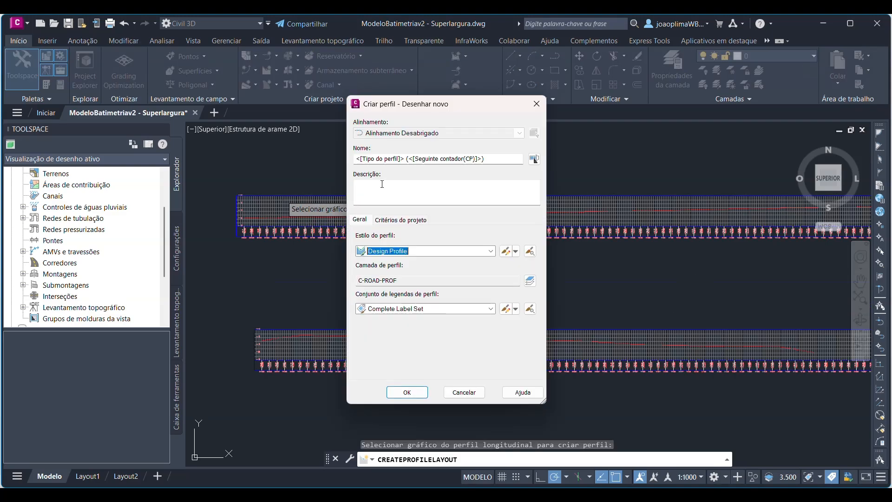
pyautogui.moveTo(495, 159); pyautogui.dragTo(334, 153)
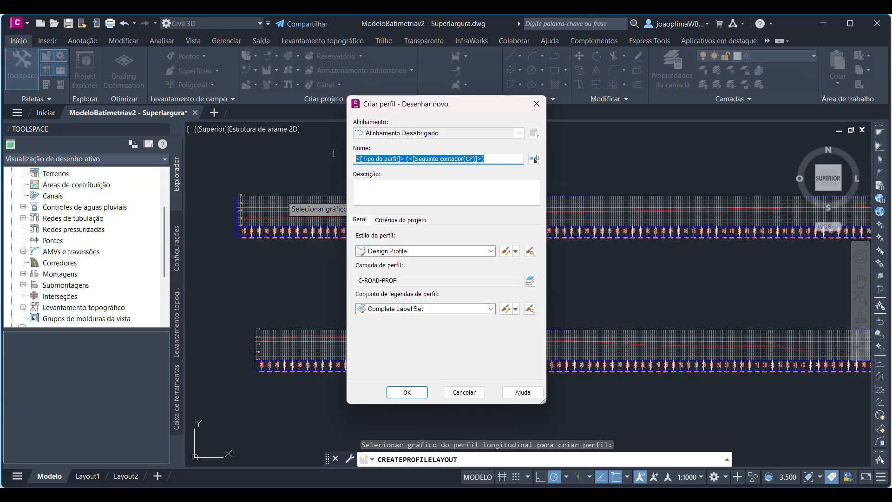
pyautogui.write('Talve')
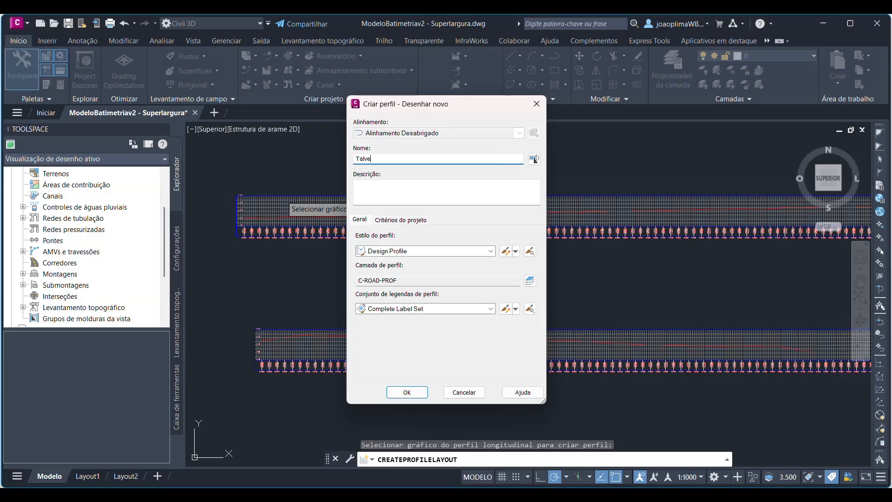
pyautogui.write('gue Abrigado')
pyautogui.click(407, 392)
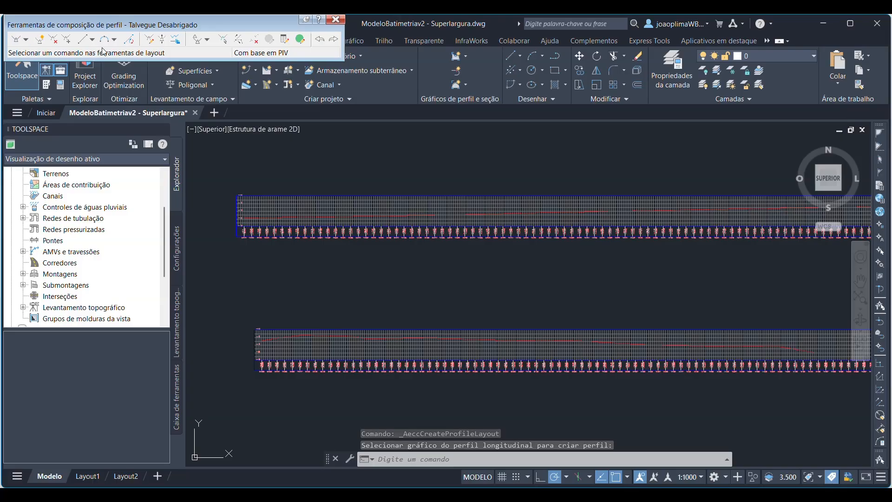
# Start drawing tangents for the Talvegue Desabrigado profile near station 0+000 of the outer channel's profile view
pyautogui.click(20, 41)
pyautogui.scroll(4, 228, 200)
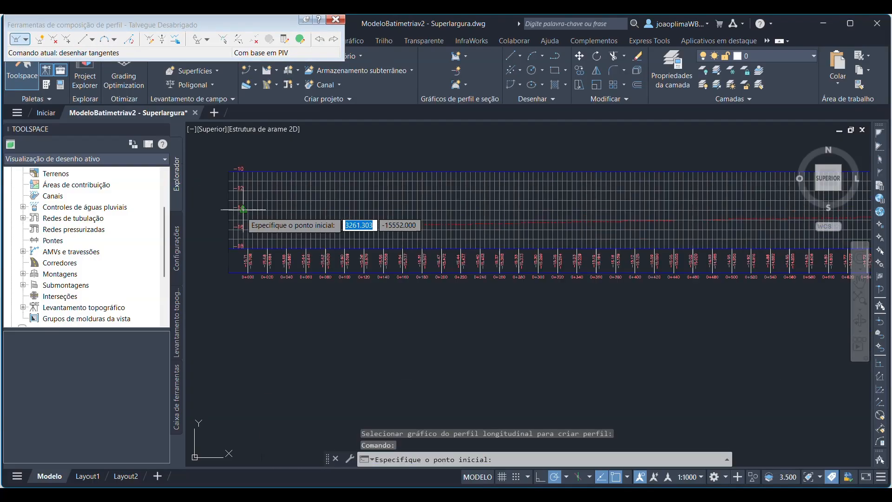
pyautogui.scroll(3, 243, 224)
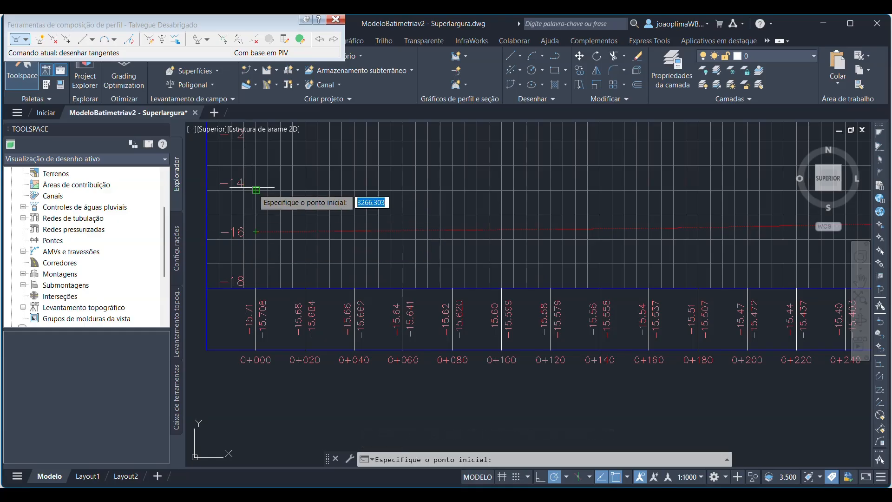
# Switch to the Excel dimensioning workbook and consult the outer channel's design values on the Canal Desabrigado sheet
pyautogui.hotkey('alt', 'Tab')
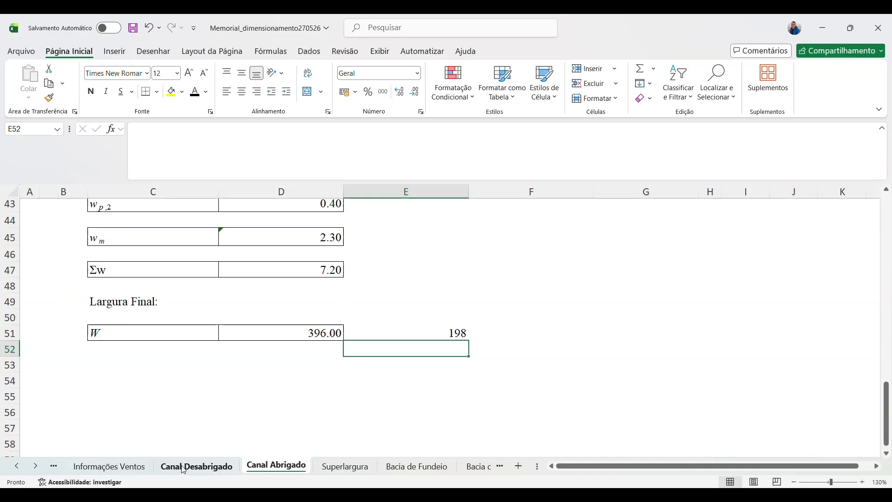
pyautogui.click(183, 468)
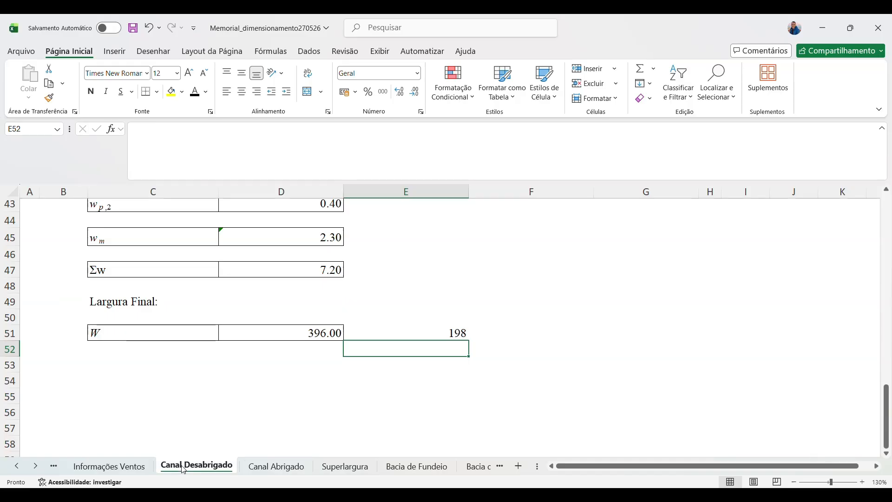
pyautogui.scroll(6, 409, 303)
pyautogui.scroll(15, 424, 302)
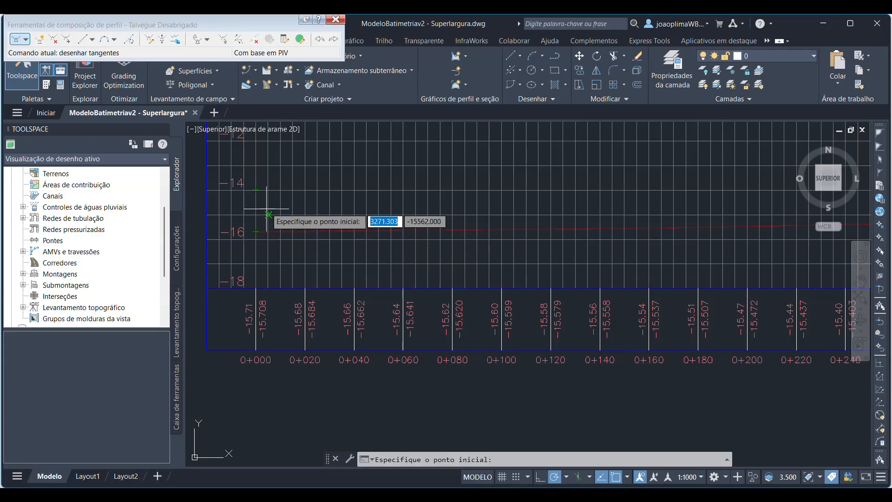
# Start the Talvegue Desabrigado tangent at the seabed line's endpoint at station 0+000 of the outer channel's profile view
pyautogui.scroll(3, 278, 237)
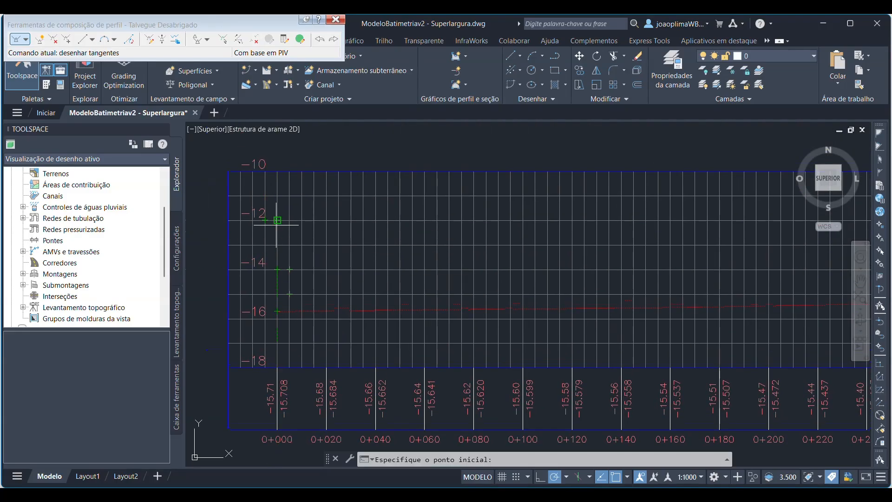
pyautogui.scroll(5, 277, 311)
pyautogui.click(272, 303)
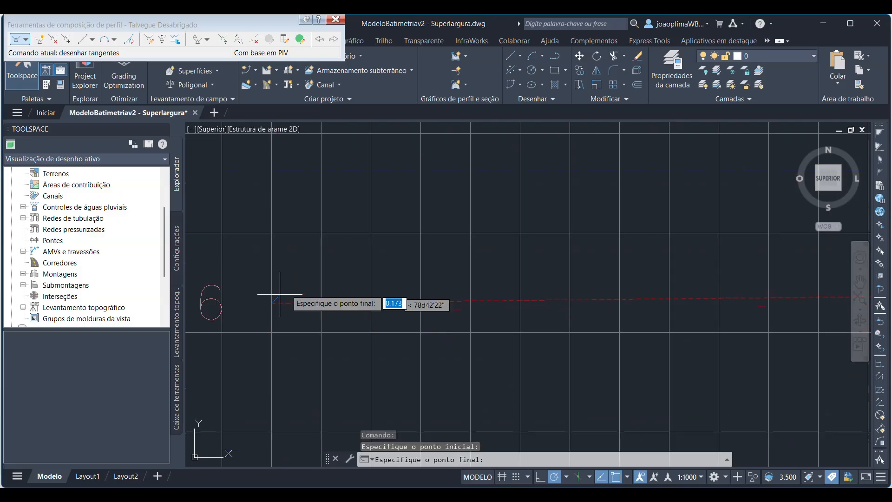
# End the tangent at the seabed line's far endpoint, just before station 6+880, and finish drawing tangents
pyautogui.scroll(-4, 293, 283)
pyautogui.moveTo(286, 412); pyautogui.dragTo(311, 289, button='middle')
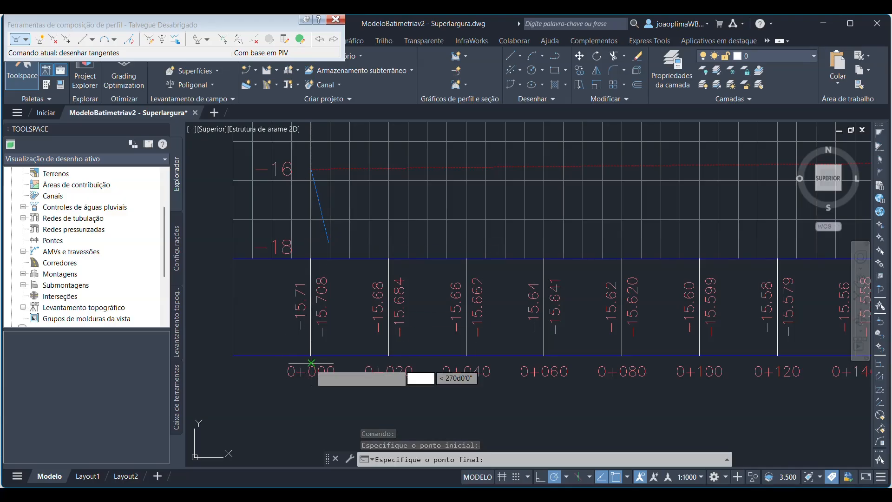
pyautogui.scroll(-8, 388, 239)
pyautogui.scroll(-5, 551, 255)
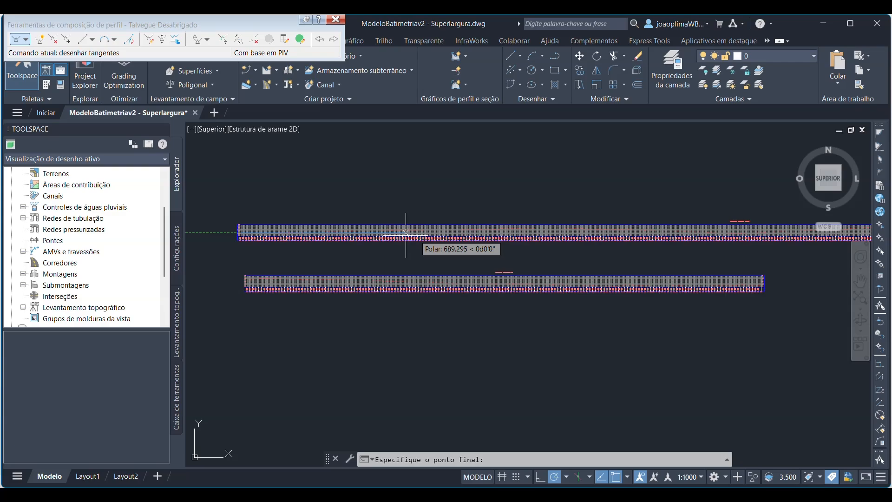
pyautogui.moveTo(717, 270); pyautogui.dragTo(179, 282, button='middle')
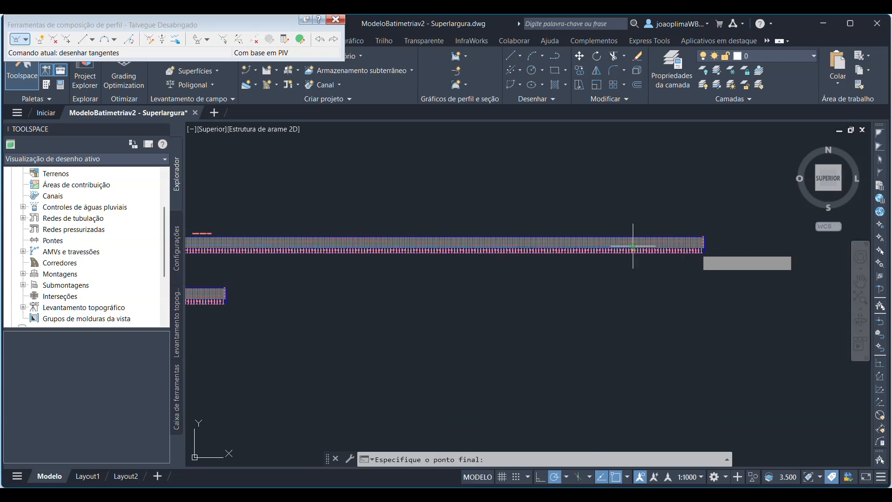
pyautogui.scroll(6, 716, 243)
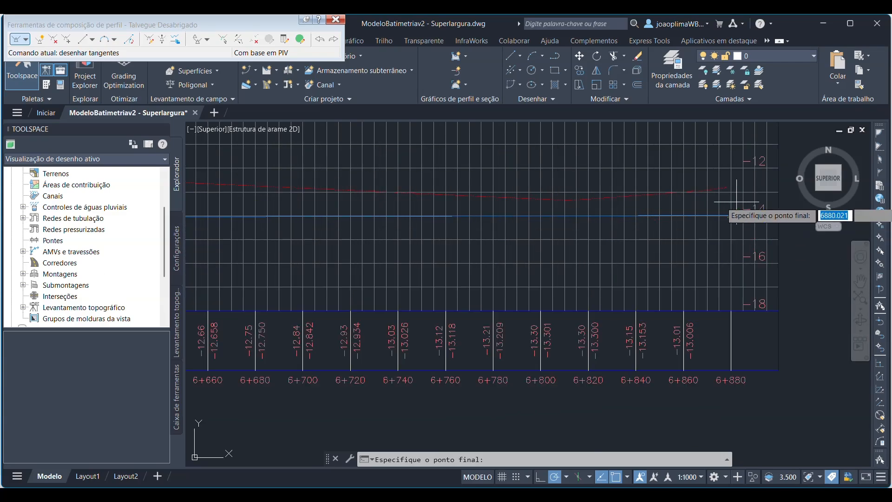
pyautogui.scroll(2, 729, 192)
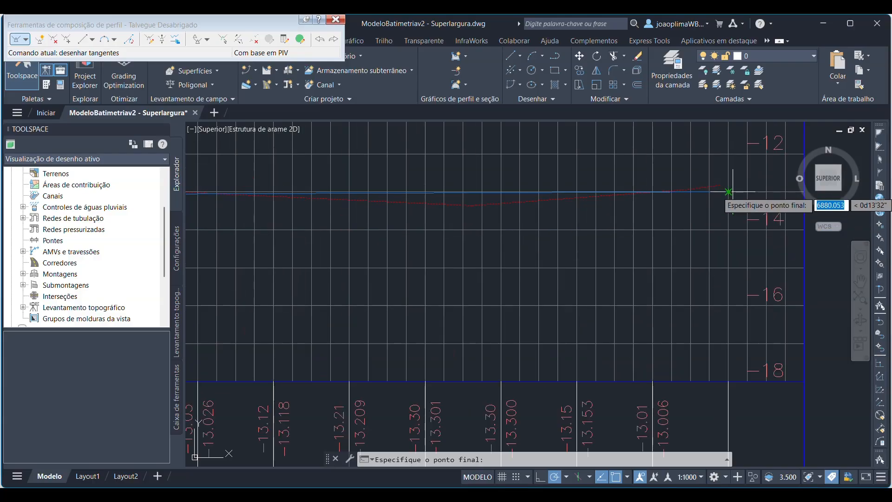
pyautogui.scroll(-2, 710, 182)
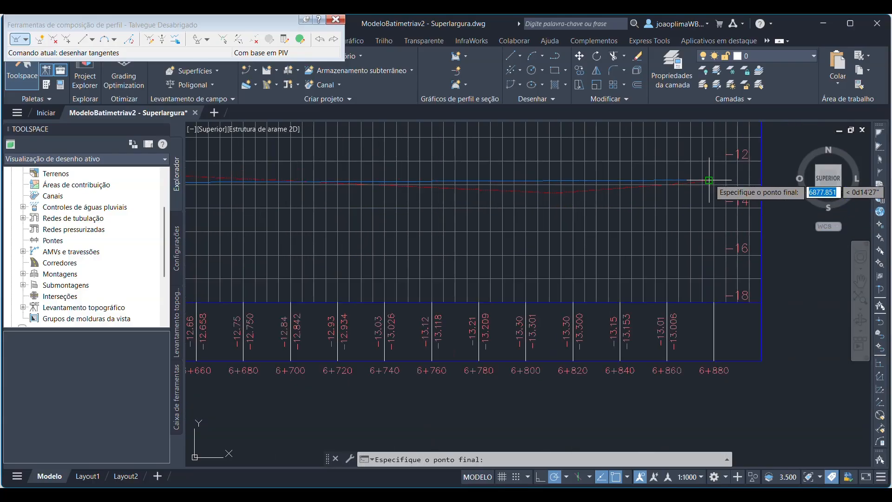
pyautogui.scroll(2, 708, 180)
pyautogui.scroll(-2, 708, 180)
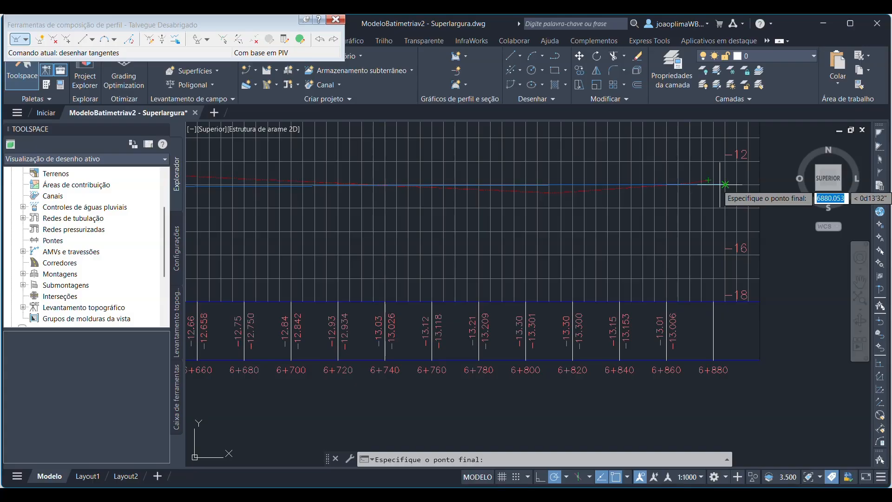
pyautogui.scroll(3, 707, 180)
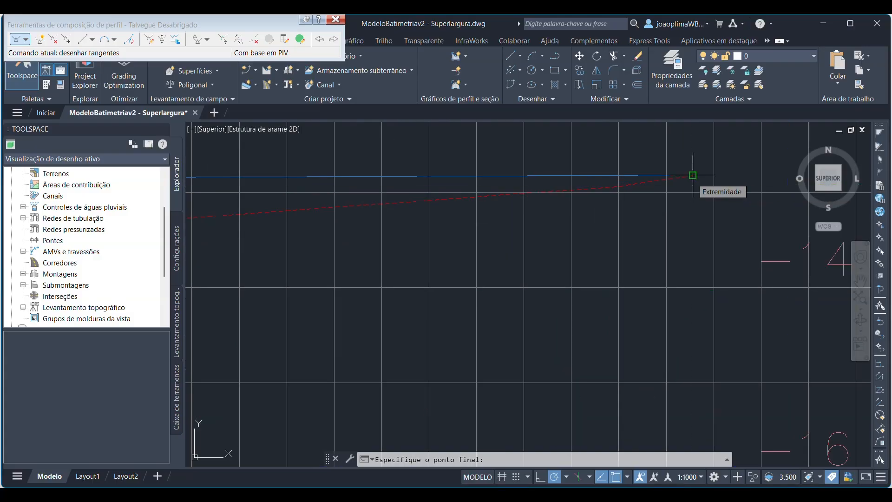
pyautogui.scroll(-5, 692, 175)
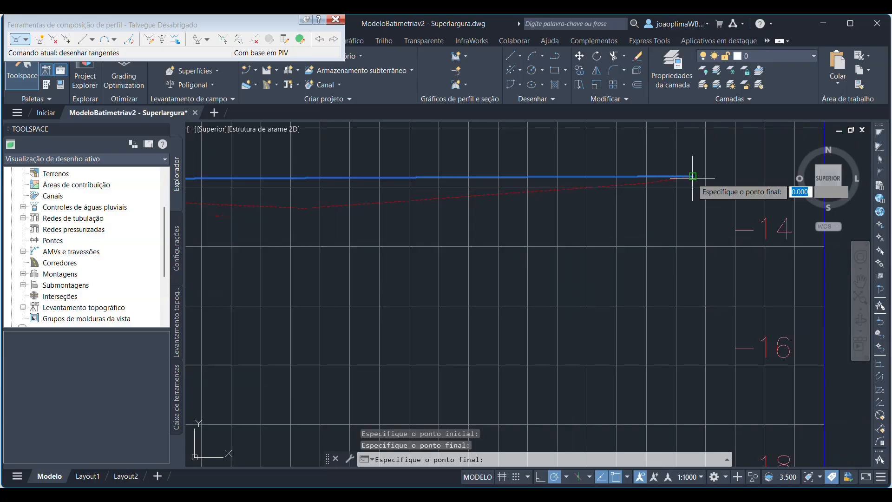
pyautogui.scroll(-5, 644, 188)
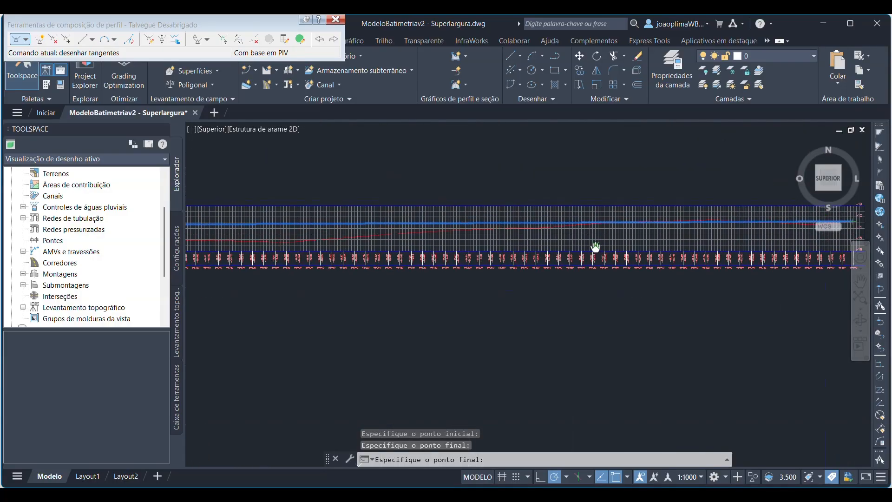
pyautogui.scroll(-2, 551, 231)
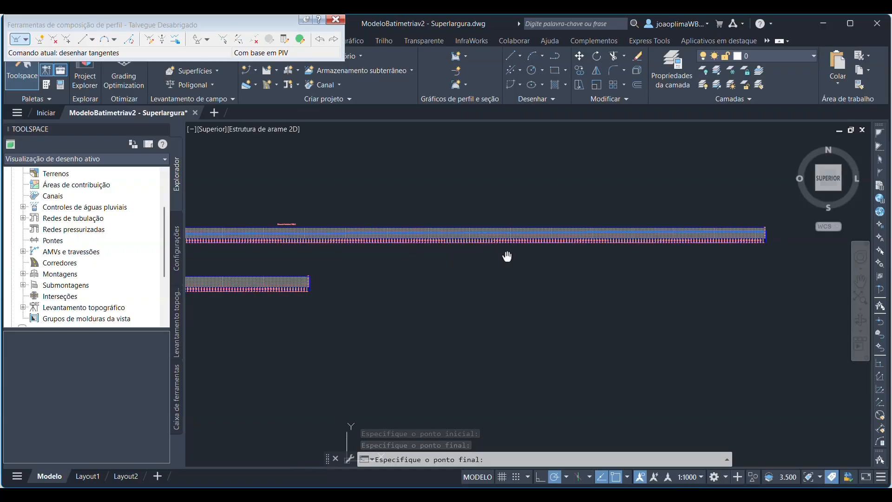
pyautogui.scroll(5, 475, 231)
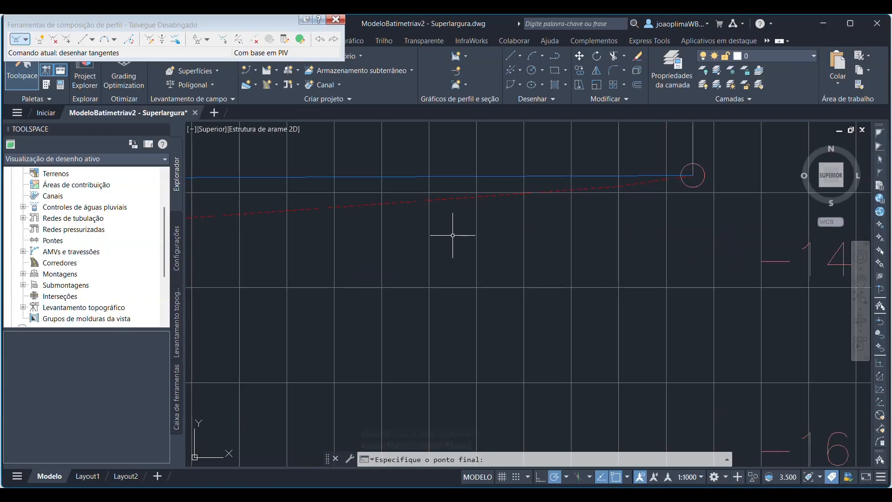
pyautogui.press('Escape')
# Examine the drawn talvegue against the seabed line from the channel's far end back towards its start
pyautogui.scroll(-3, 617, 207)
pyautogui.moveTo(616, 207); pyautogui.dragTo(716, 242, button='middle')
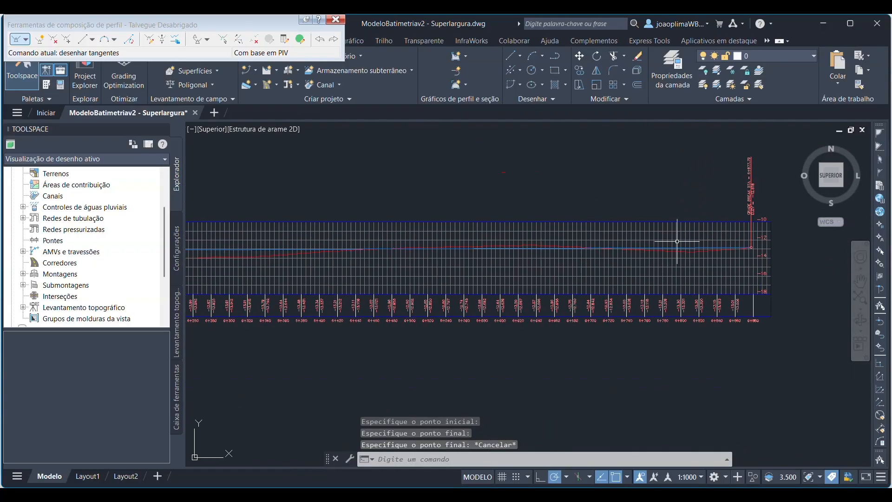
pyautogui.scroll(-2, 418, 253)
pyautogui.moveTo(414, 251); pyautogui.dragTo(756, 249, button='middle')
pyautogui.moveTo(312, 279); pyautogui.dragTo(759, 275, button='middle')
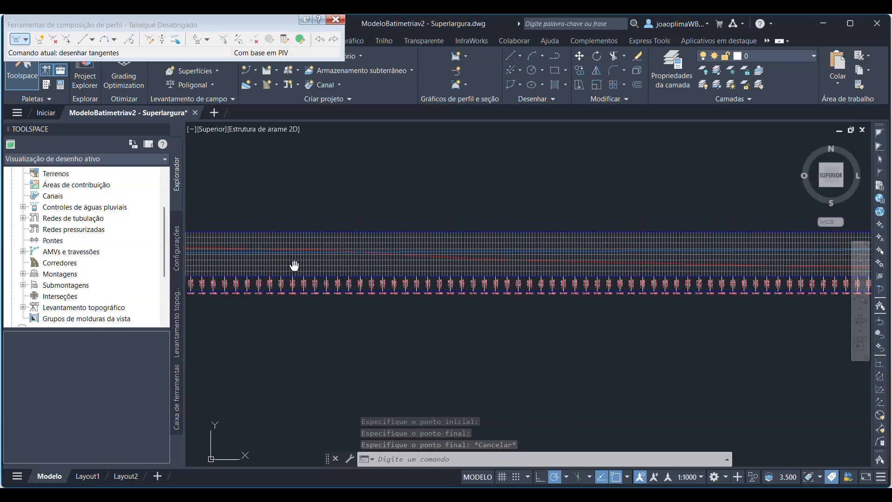
pyautogui.moveTo(295, 265); pyautogui.dragTo(724, 259, button='middle')
pyautogui.moveTo(321, 257); pyautogui.dragTo(761, 254, button='middle')
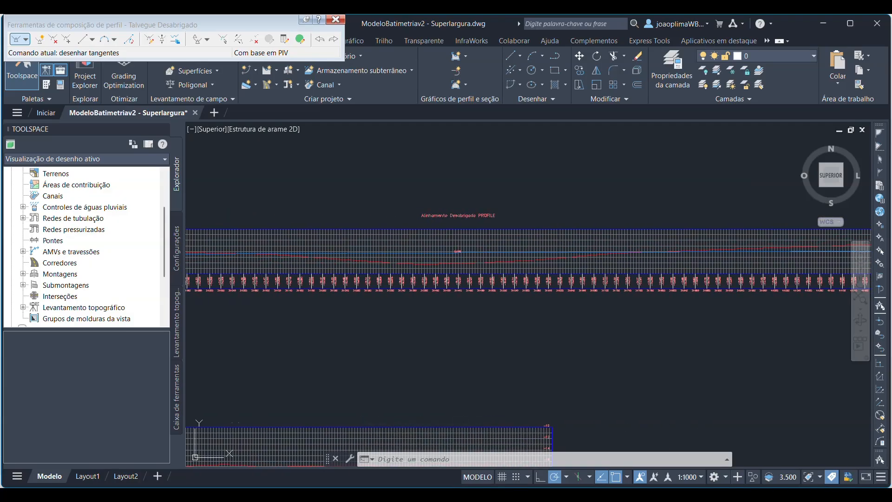
pyautogui.moveTo(230, 232); pyautogui.dragTo(725, 219, button='middle')
pyautogui.moveTo(297, 238); pyautogui.dragTo(777, 247, button='middle')
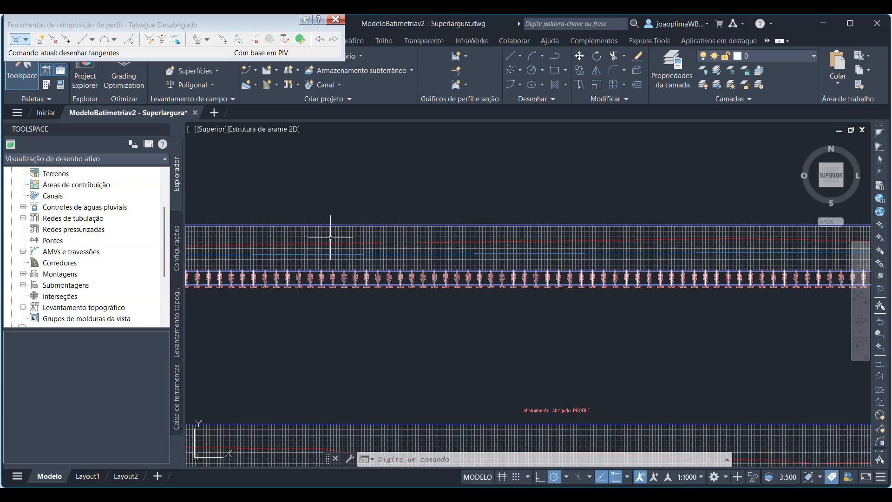
pyautogui.scroll(-3, 438, 249)
pyautogui.scroll(1, 307, 252)
pyautogui.scroll(5, 307, 252)
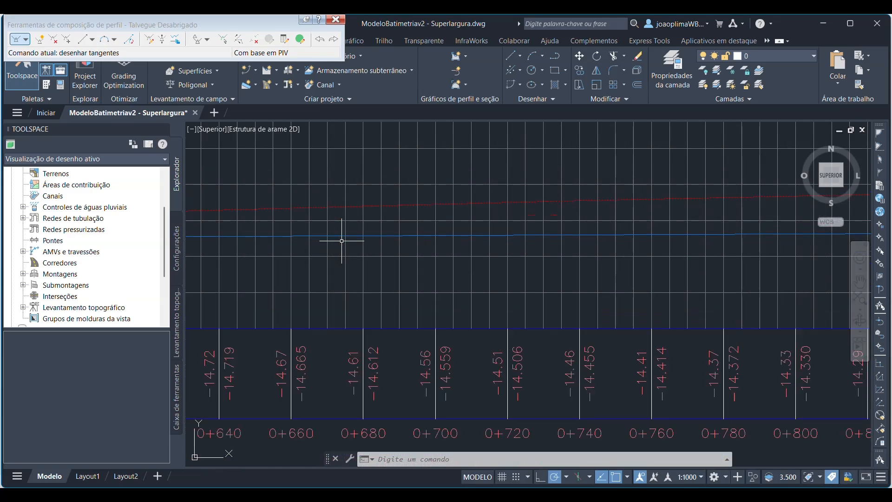
# Select the talvegue line in the outer channel's profile view and open the table of its PVI stations and elevations
pyautogui.click(357, 235)
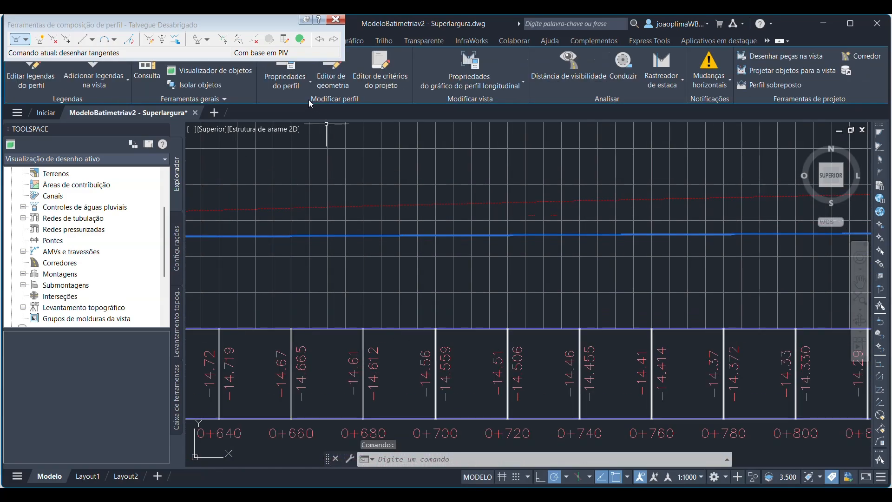
pyautogui.click(349, 237)
pyautogui.press('Escape')
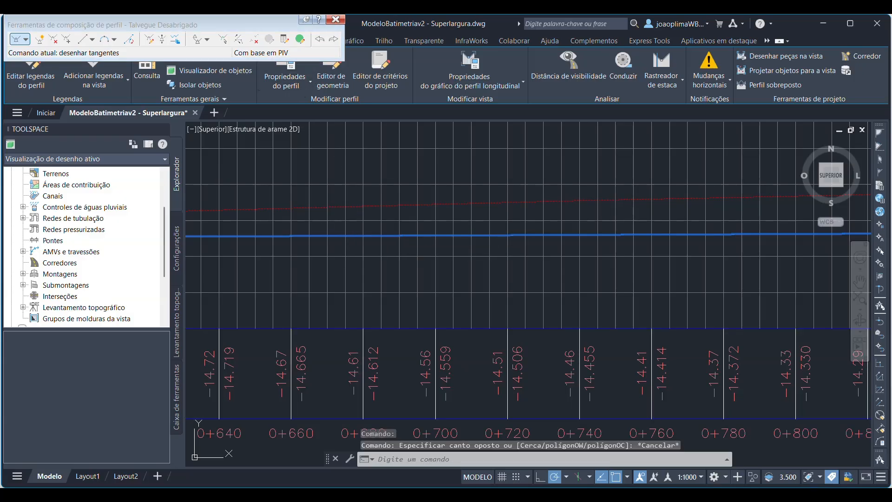
pyautogui.scroll(-2, 348, 219)
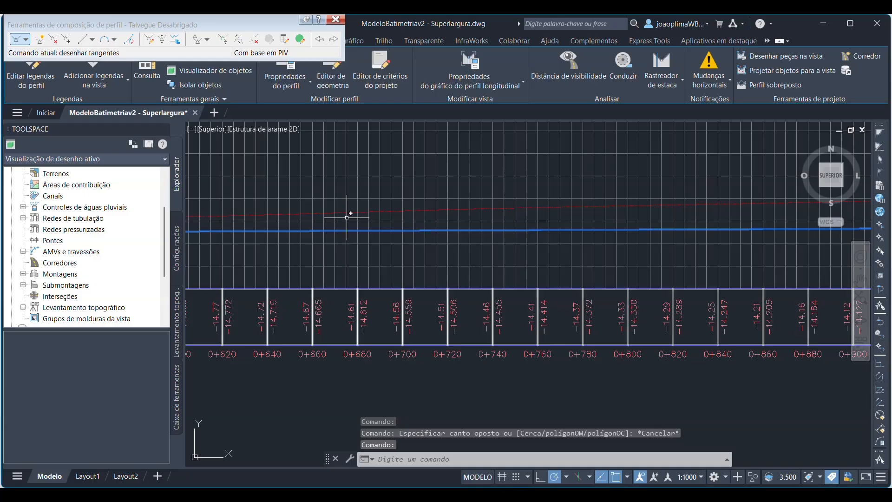
pyautogui.click(300, 42)
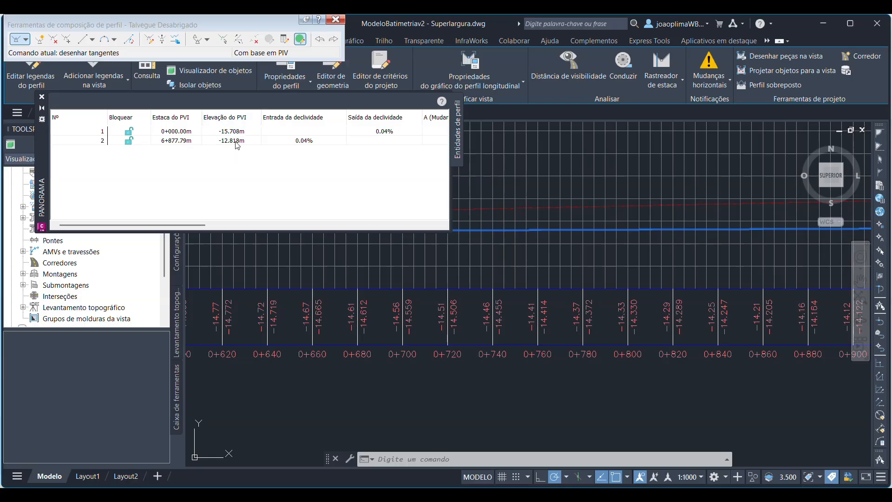
# Consult the final depth on the workbook's Canal Desabrigado sheet, set both PVI elevations of Talvegue Desabrigado to -12.5 m, and close the table
pyautogui.hotkey('alt', 'Tab')
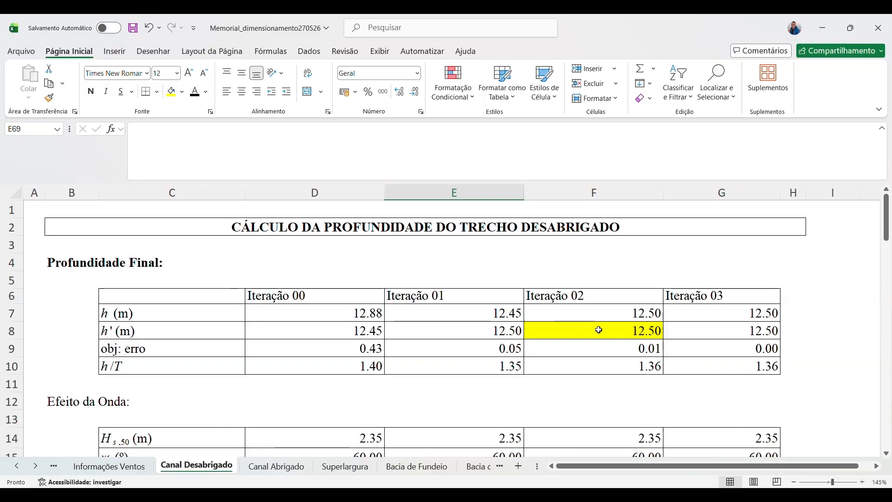
pyautogui.hotkey('alt', 'Tab')
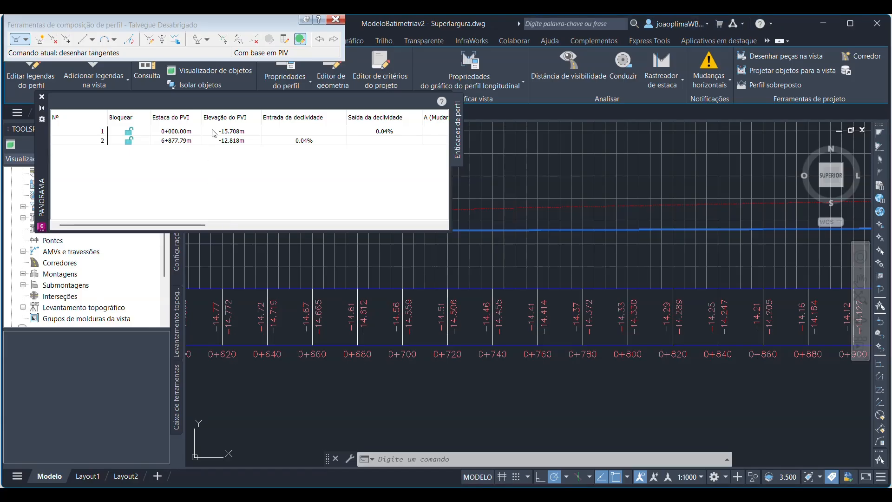
pyautogui.doubleClick(235, 132)
pyautogui.moveTo(233, 132); pyautogui.dragTo(211, 133)
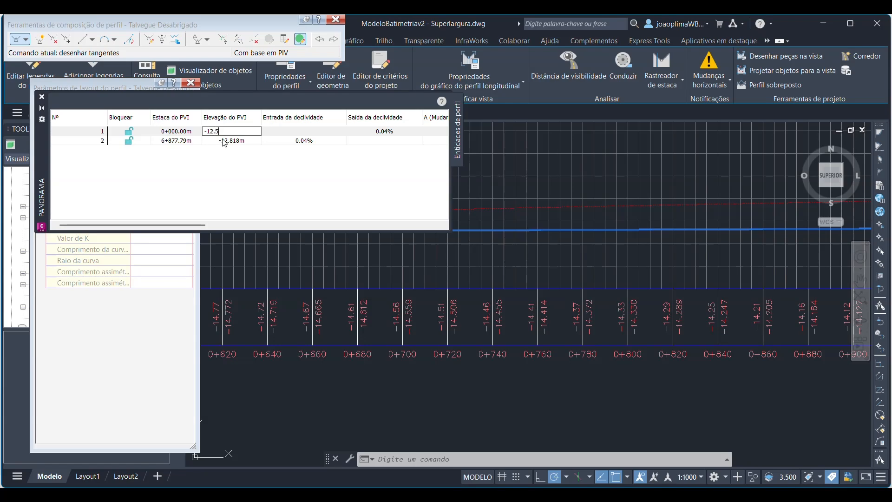
pyautogui.doubleClick(231, 141)
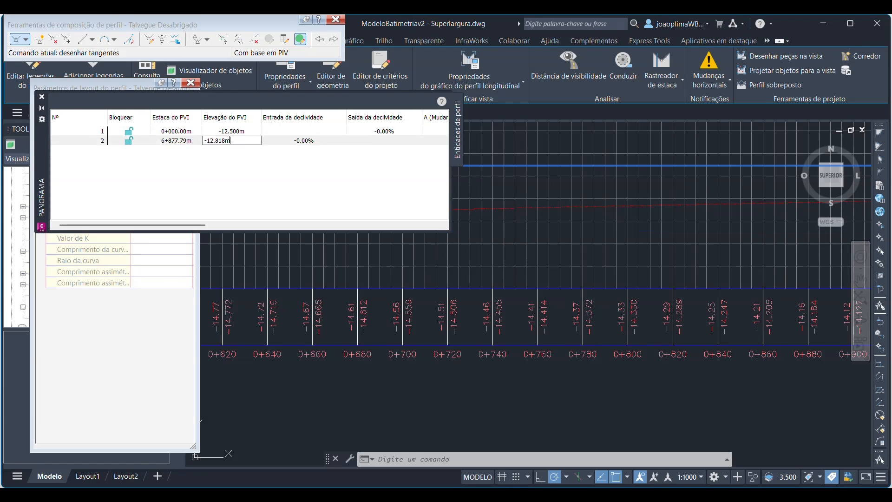
pyautogui.moveTo(218, 140); pyautogui.dragTo(227, 140)
pyautogui.press('Return')
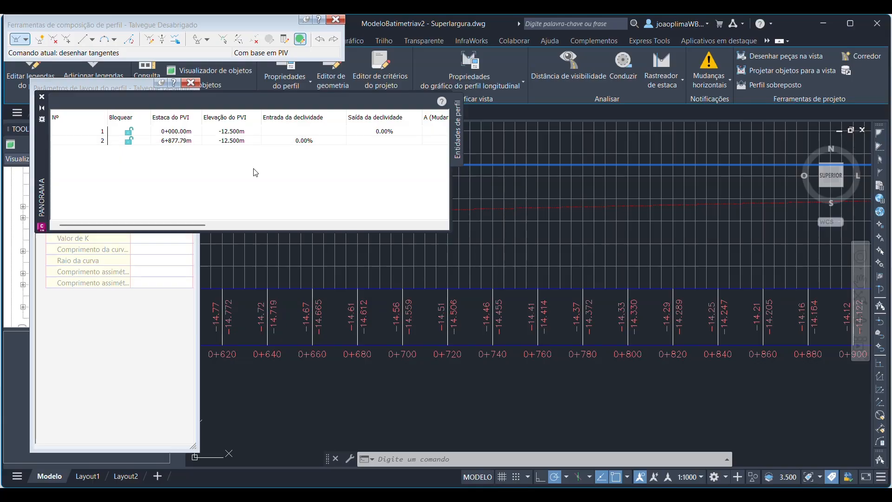
pyautogui.click(41, 96)
# Deselect the talvegue, compare it with the seabed line along the outer channel's profile view, and close the profile layout parameters window
pyautogui.scroll(-5, 434, 220)
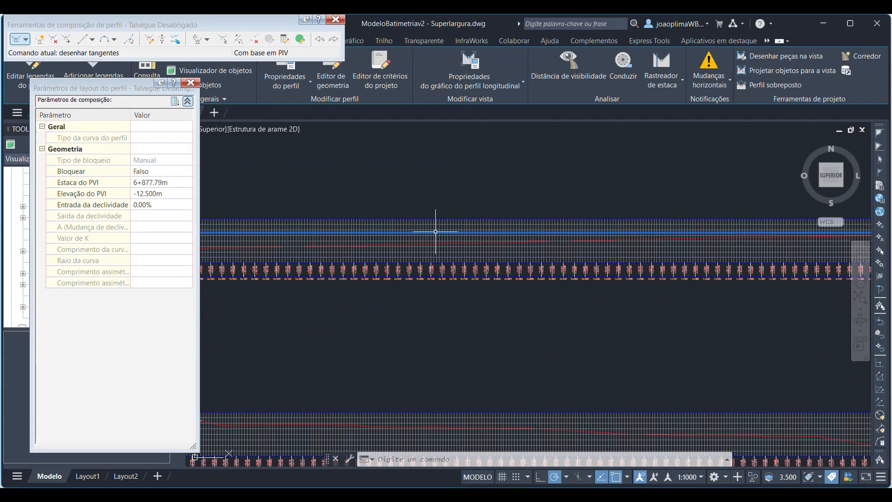
pyautogui.scroll(-2, 434, 220)
pyautogui.moveTo(434, 221); pyautogui.dragTo(466, 251, button='middle')
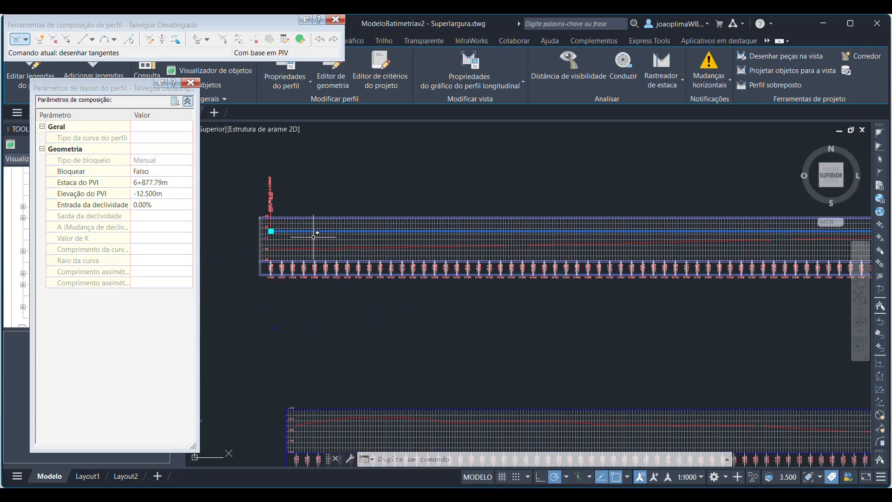
pyautogui.press('Escape')
pyautogui.scroll(2, 293, 238)
pyautogui.moveTo(470, 243); pyautogui.dragTo(234, 234, button='middle')
pyautogui.scroll(-2, 297, 231)
pyautogui.scroll(-2, 476, 218)
pyautogui.moveTo(638, 242); pyautogui.dragTo(429, 235, button='middle')
pyautogui.scroll(-1, 609, 206)
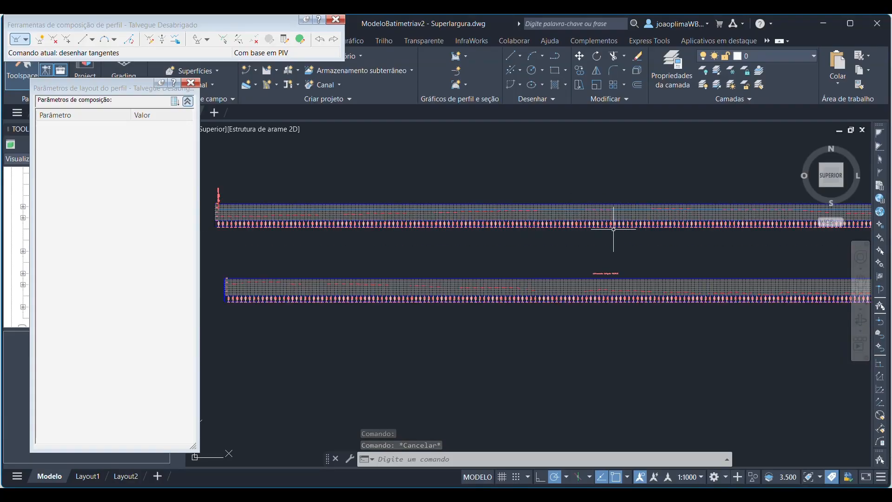
pyautogui.scroll(4, 607, 205)
pyautogui.scroll(2, 641, 190)
pyautogui.moveTo(668, 198); pyautogui.dragTo(247, 226, button='middle')
pyautogui.scroll(-6, 279, 226)
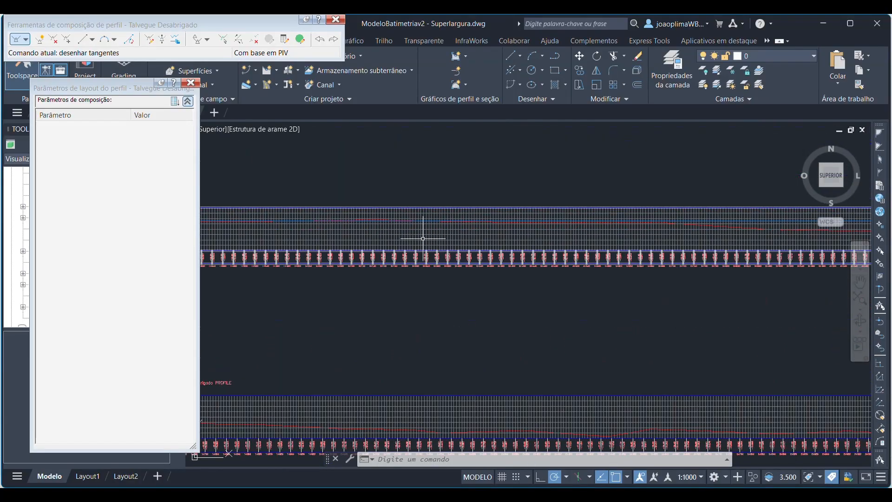
pyautogui.scroll(2, 434, 209)
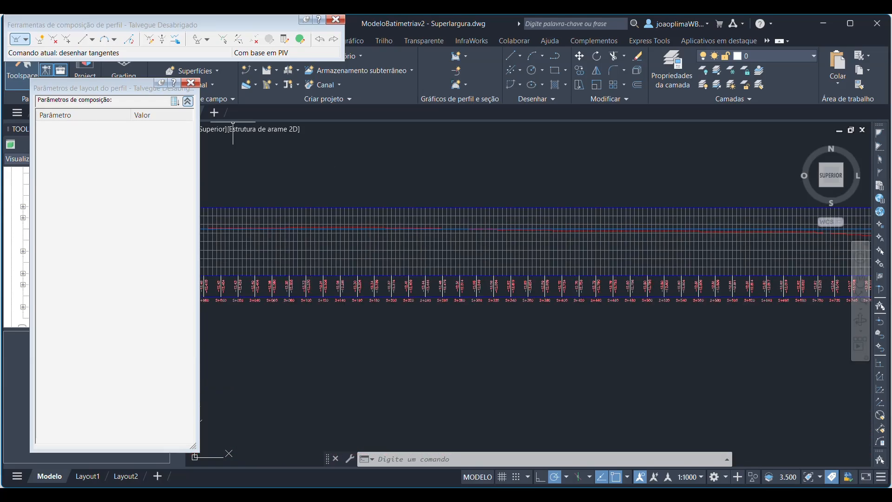
pyautogui.click(191, 83)
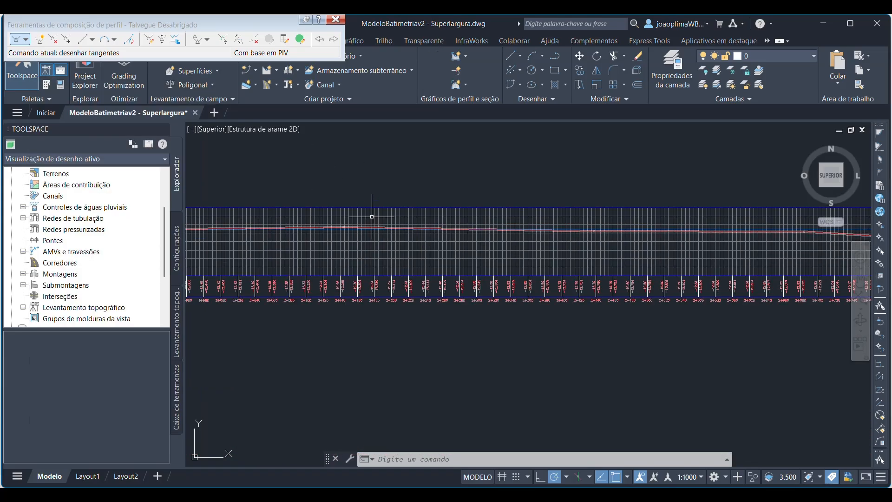
pyautogui.moveTo(355, 213); pyautogui.dragTo(681, 197, button='middle')
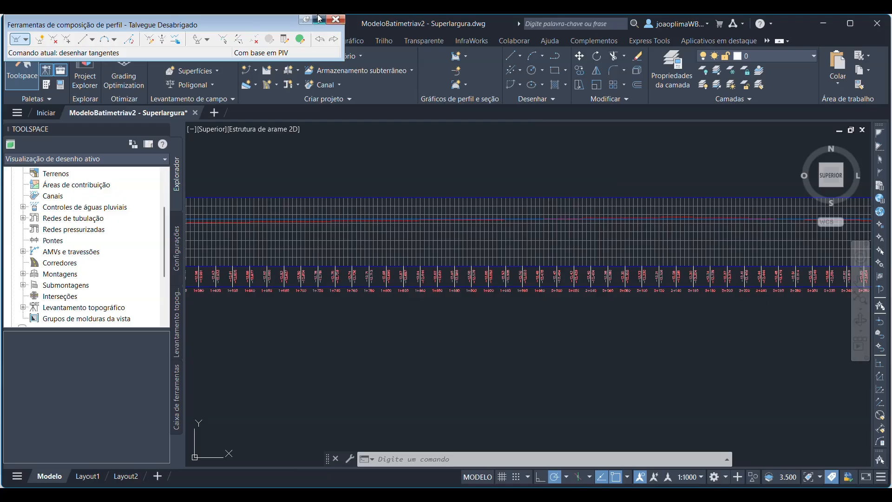
# Close the profile layout tools and open the hatch settings in the outer channel's profile view properties
pyautogui.click(335, 19)
pyautogui.press('Escape')
pyautogui.press('Escape')
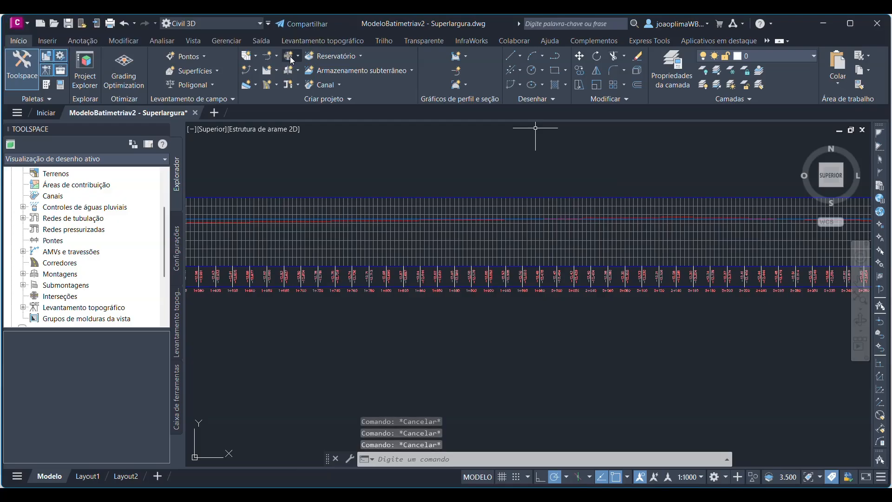
pyautogui.click(329, 198)
pyautogui.rightClick(329, 198)
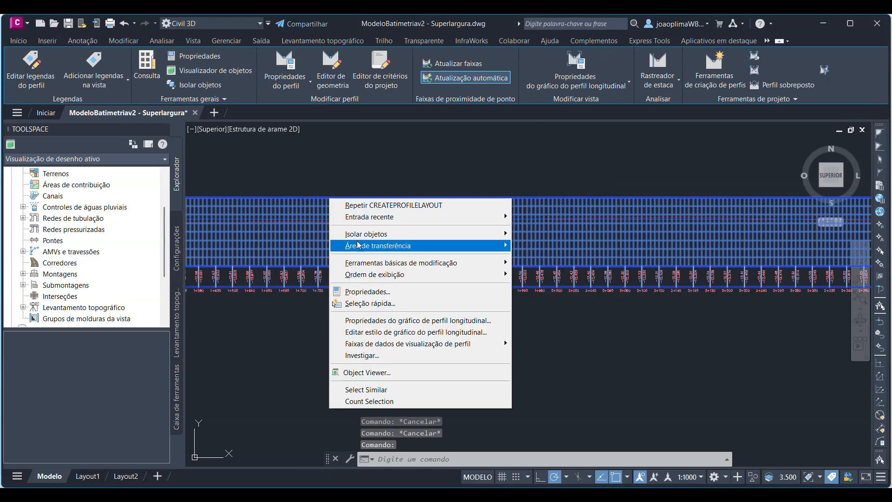
pyautogui.click(425, 331)
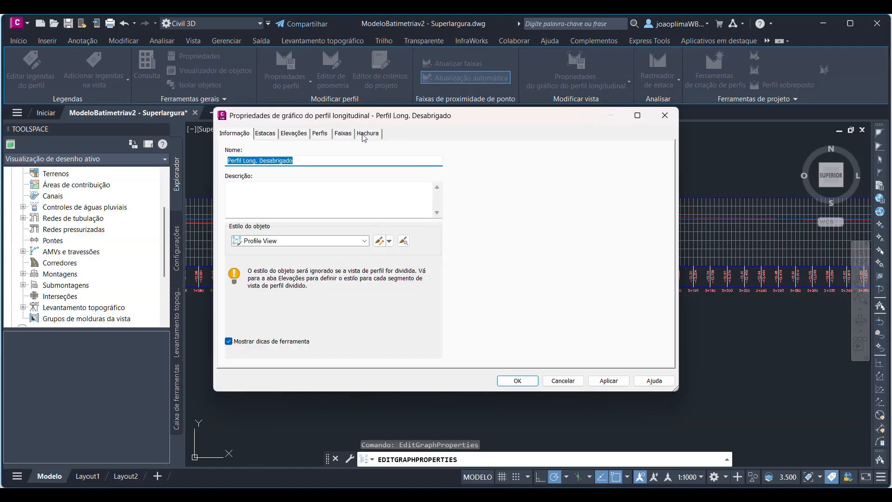
pyautogui.click(366, 134)
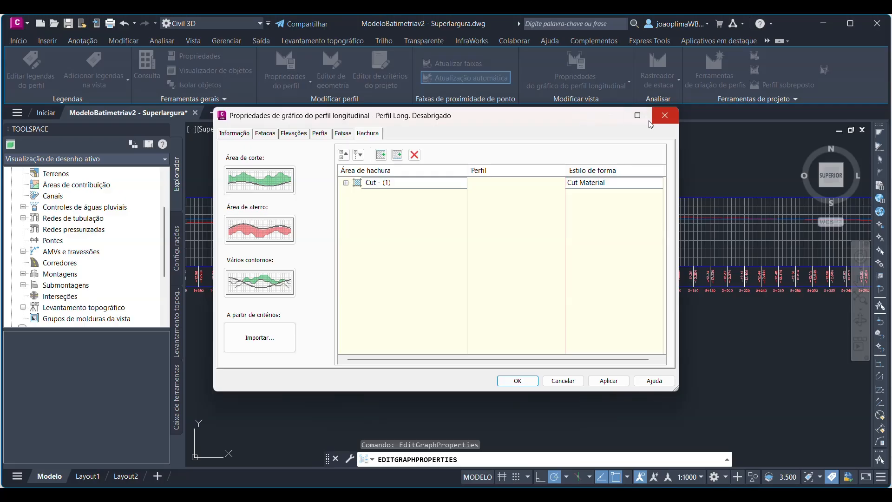
# Add a cut-area hatch between the Batimetria de fundo profile and Talvegue Desabrigado as lower boundary, and continue past the unassigned hatch boundaries
pyautogui.click(265, 174)
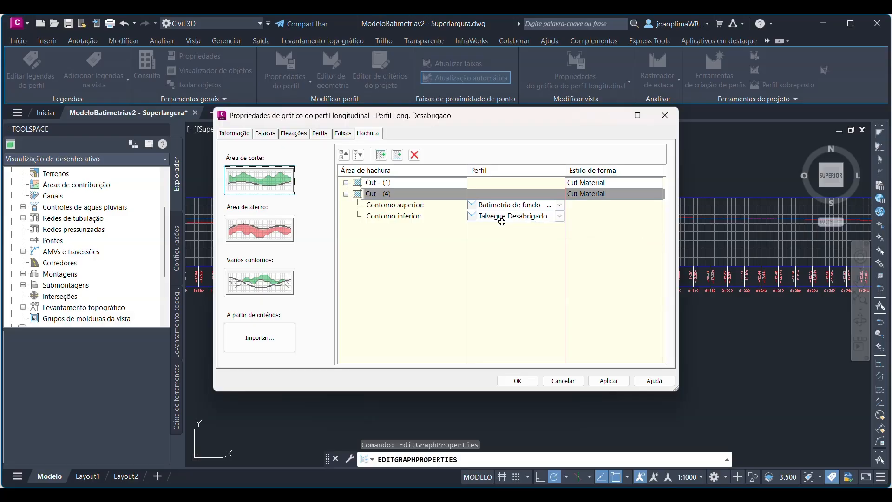
pyautogui.click(560, 217)
pyautogui.click(557, 247)
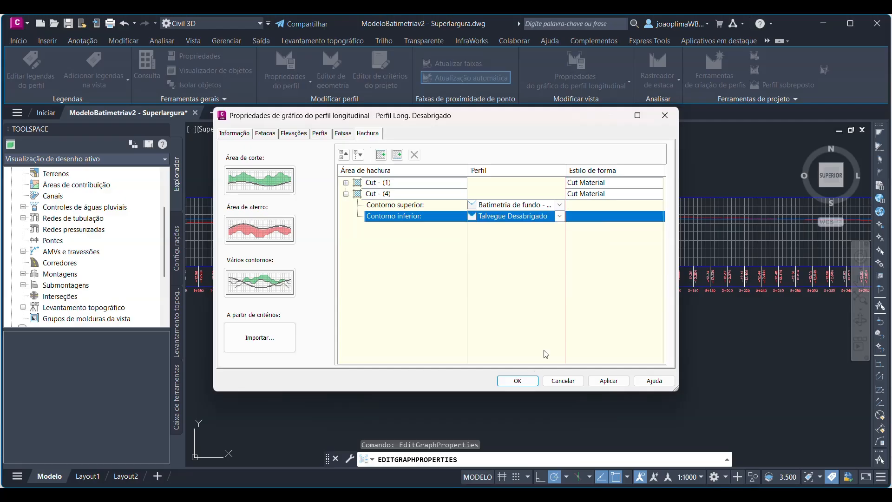
pyautogui.click(521, 380)
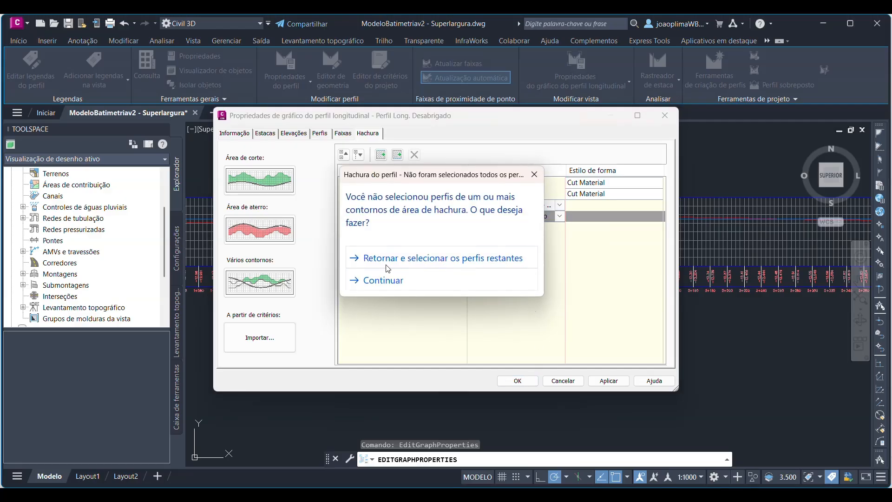
pyautogui.click(384, 279)
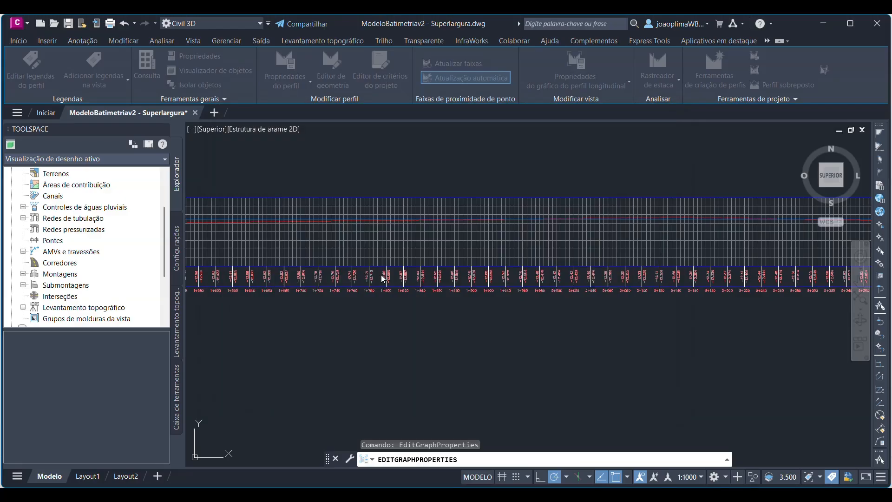
# Examine the cut hatch between the seabed line and the talvegue along the outer channel's profile view
pyautogui.scroll(6, 576, 223)
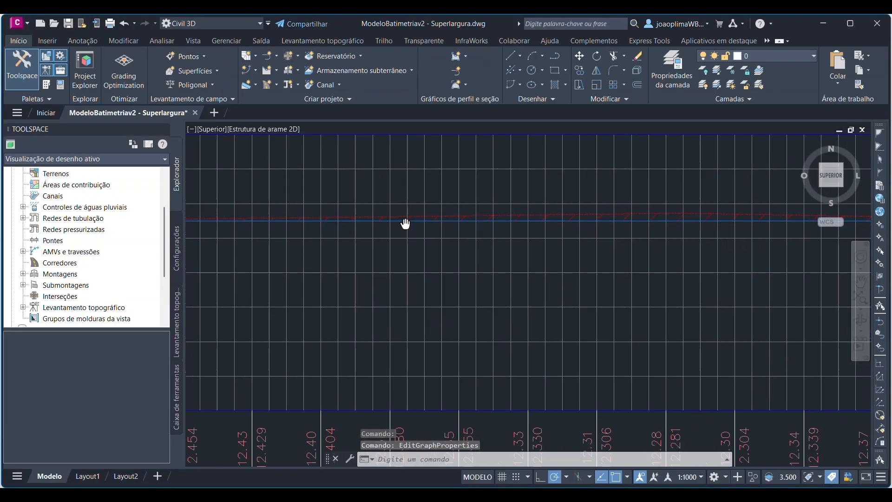
pyautogui.scroll(5, 448, 222)
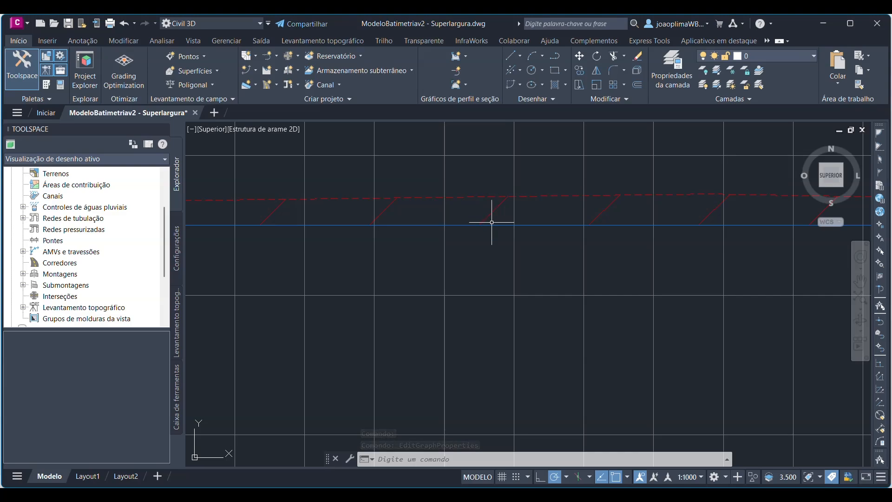
pyautogui.scroll(-5, 506, 192)
pyautogui.moveTo(599, 204)
pyautogui.mouseDown(button='middle')
pyautogui.moveTo(581, 213)
pyautogui.moveTo(297, 211)
pyautogui.mouseUp(button='middle')
pyautogui.scroll(-5, 451, 223)
pyautogui.moveTo(673, 232); pyautogui.dragTo(374, 228, button='middle')
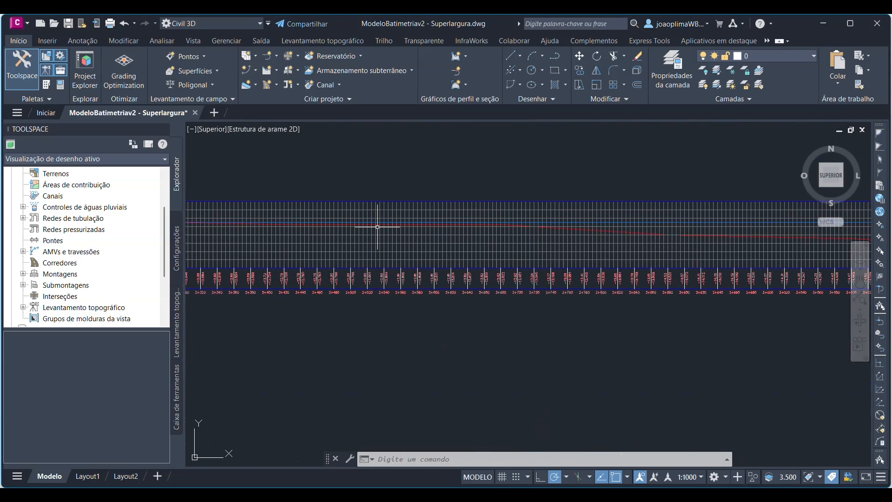
pyautogui.moveTo(710, 248); pyautogui.dragTo(267, 232, button='middle')
pyautogui.moveTo(492, 221); pyautogui.dragTo(200, 232, button='middle')
pyautogui.scroll(-3, 501, 245)
pyautogui.moveTo(501, 247); pyautogui.dragTo(259, 242, button='middle')
pyautogui.scroll(9, 743, 215)
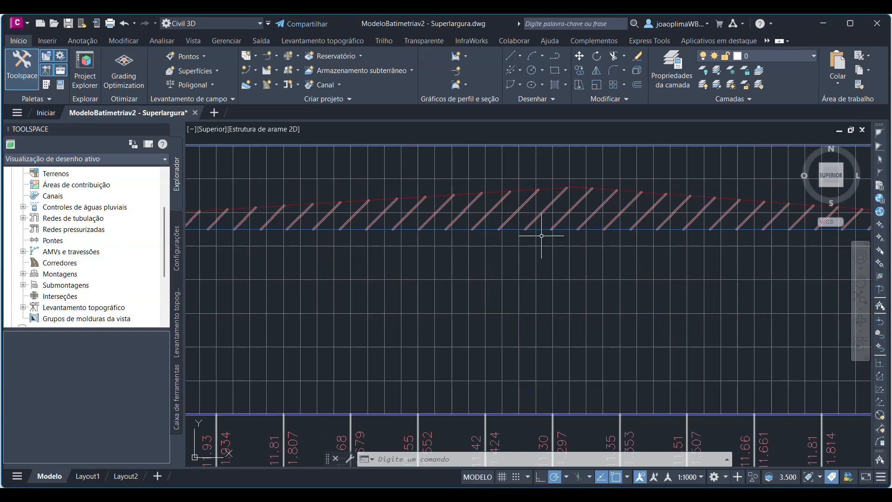
pyautogui.scroll(-5, 606, 174)
pyautogui.moveTo(665, 181); pyautogui.dragTo(190, 206, button='middle')
pyautogui.scroll(-5, 394, 207)
pyautogui.moveTo(450, 267); pyautogui.dragTo(610, 207, button='middle')
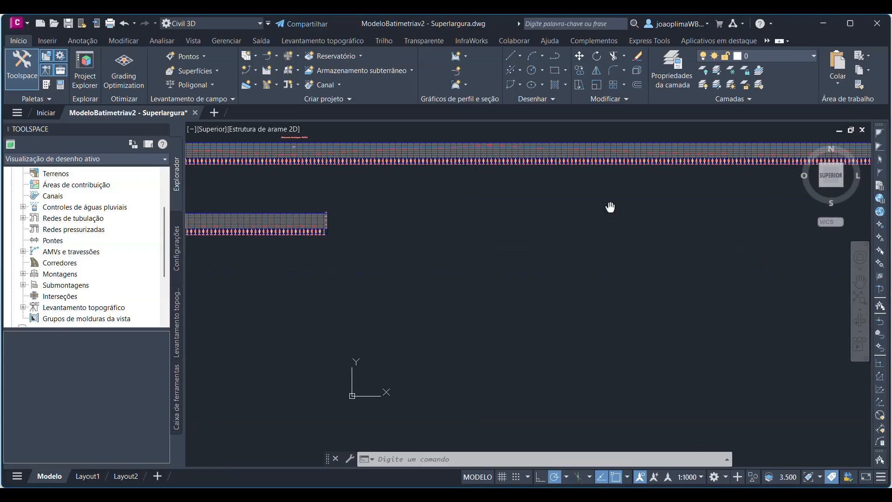
# Start a new layout profile named Talvegue Desabrigado on the Alinhamento Abrigado profile view
pyautogui.scroll(-3, 652, 214)
pyautogui.scroll(6, 525, 204)
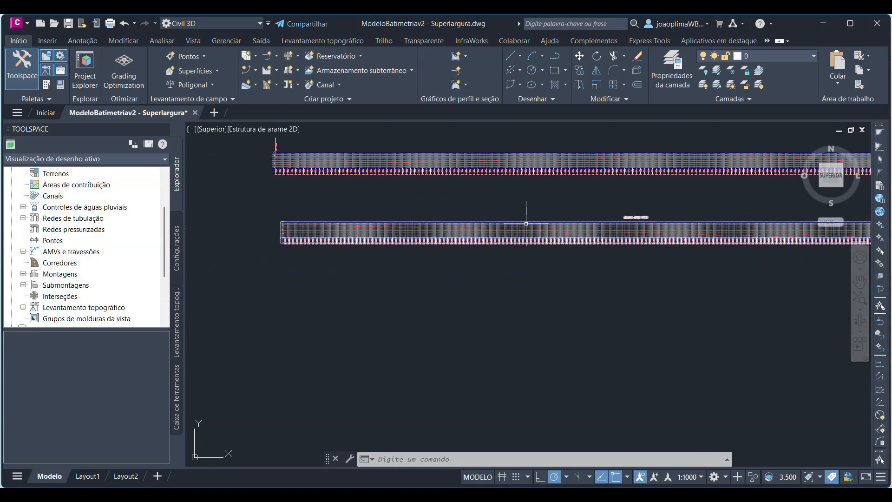
pyautogui.scroll(3, 526, 224)
pyautogui.scroll(3, 641, 237)
pyautogui.scroll(-3, 644, 216)
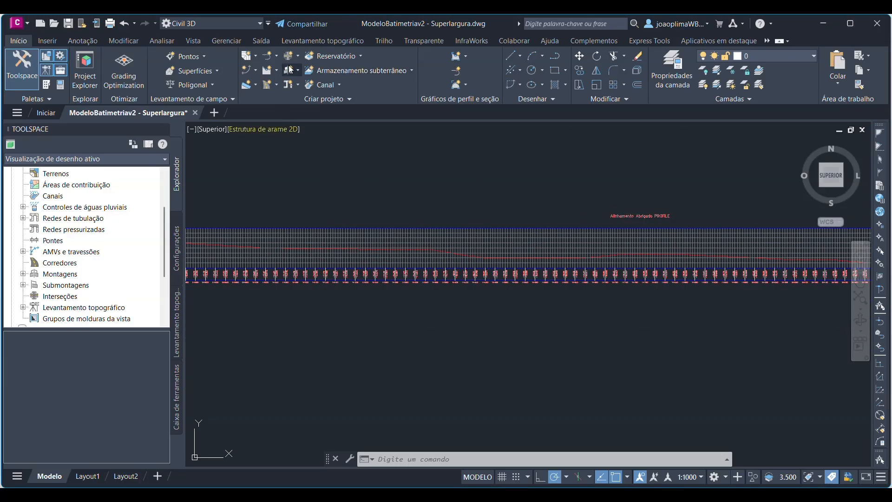
pyautogui.click(272, 70)
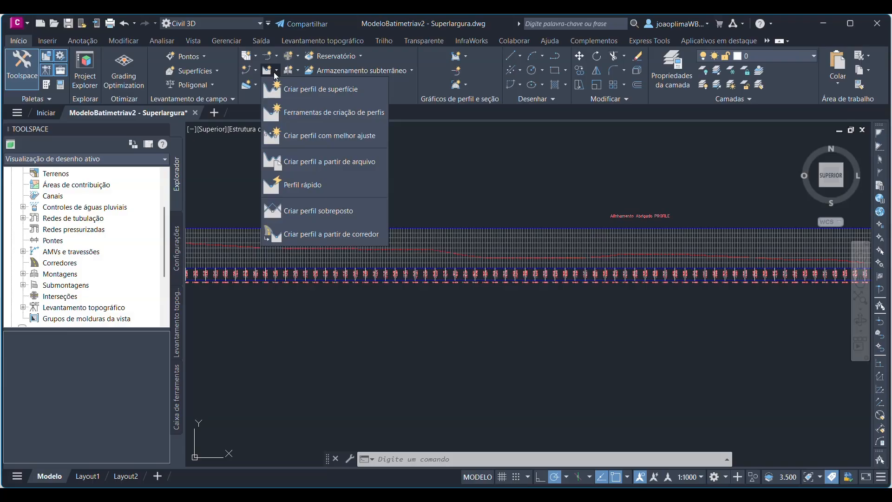
pyautogui.click(302, 111)
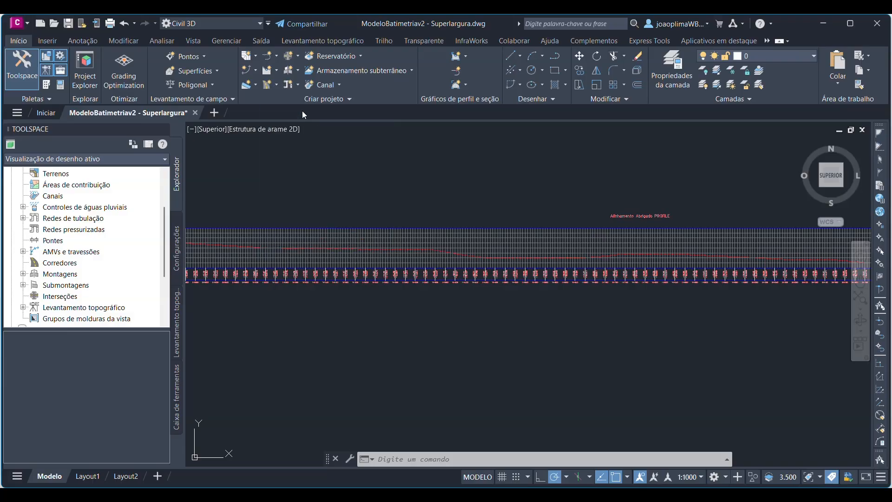
pyautogui.click(408, 228)
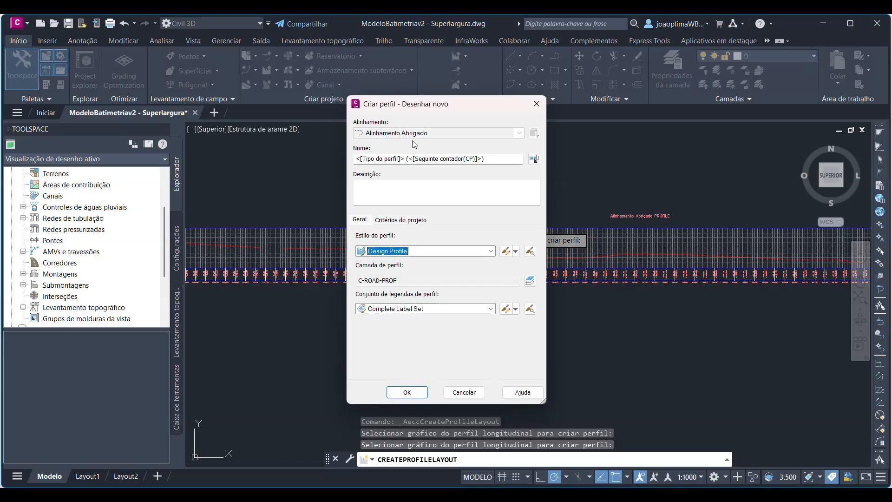
pyautogui.click(490, 158)
pyautogui.write('Talvegue Desabrigado')
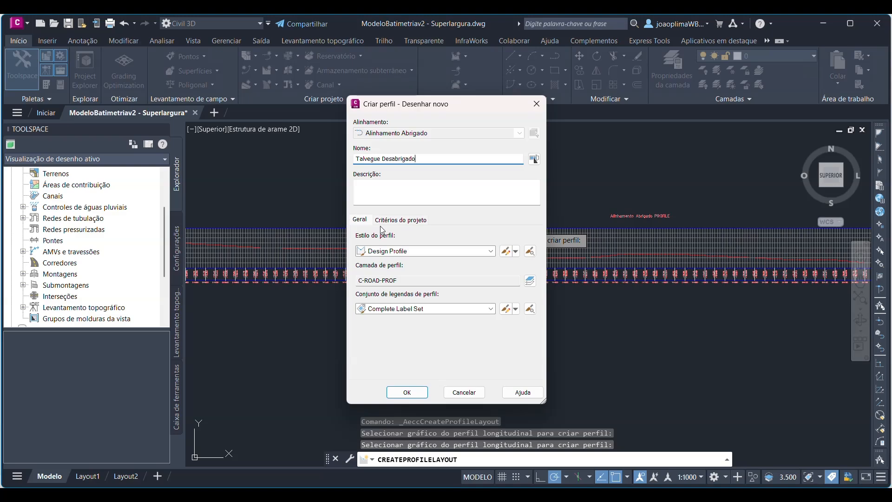
pyautogui.click(408, 393)
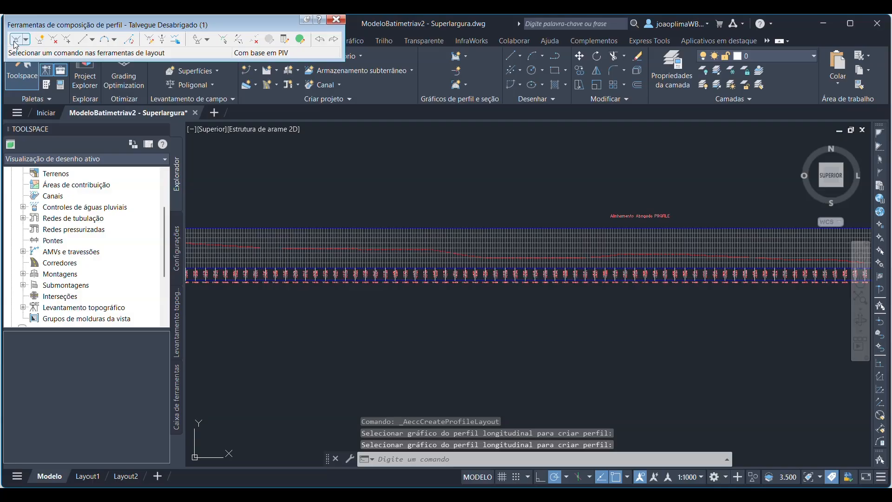
# Draw one tangent from the seabed line's start at station 0+000 to its end at about 3+533 in the Alinhamento Abrigado profile view
pyautogui.click(16, 42)
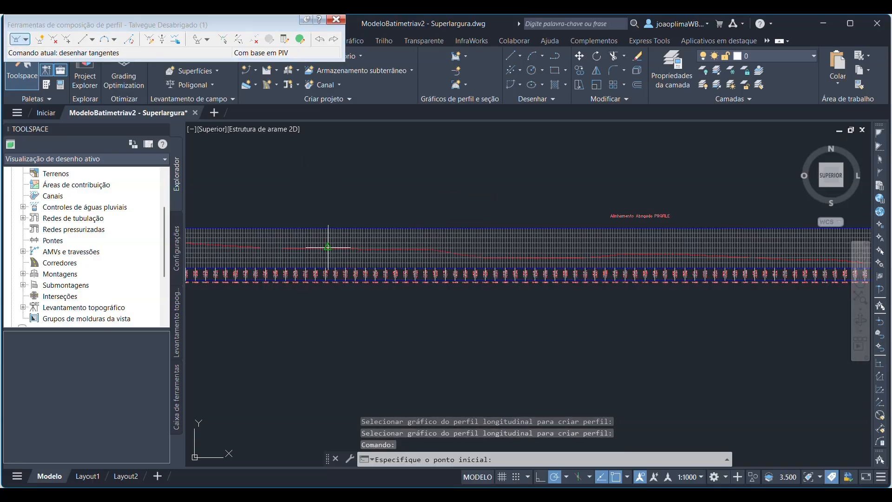
pyautogui.scroll(-4, 577, 379)
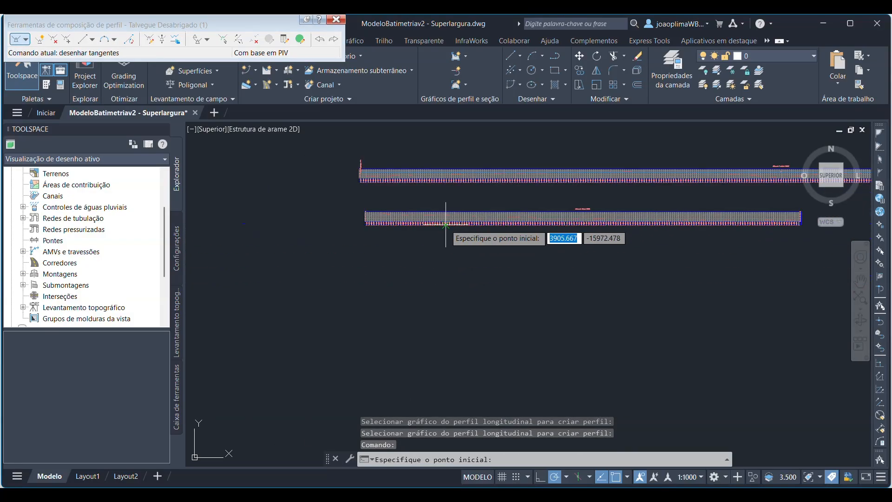
pyautogui.scroll(5, 243, 252)
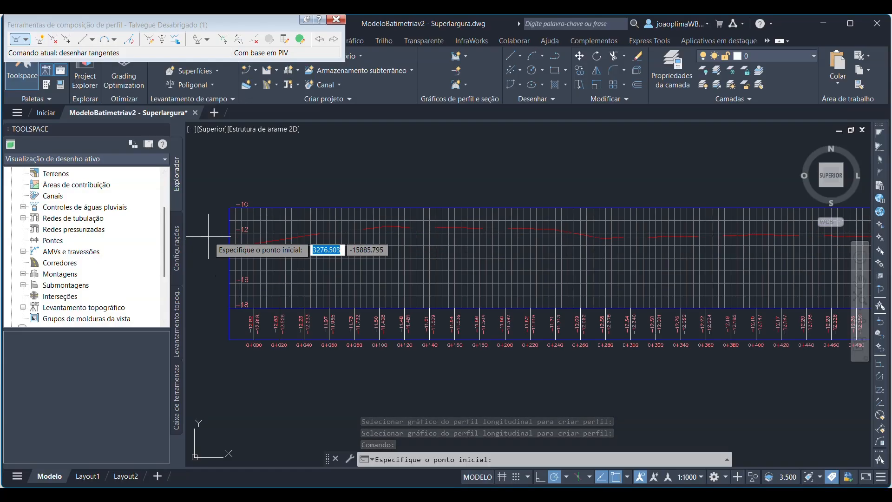
pyautogui.scroll(2, 244, 251)
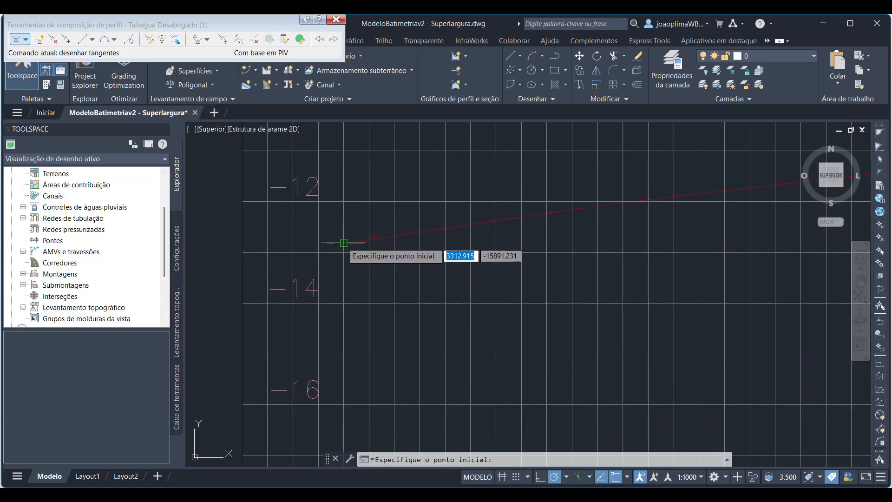
pyautogui.click(344, 242)
pyautogui.scroll(-5, 344, 242)
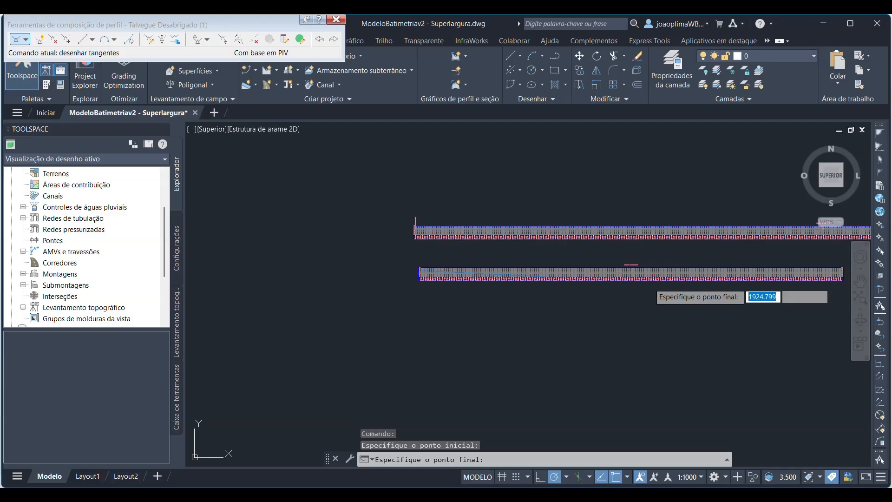
pyautogui.moveTo(745, 278)
pyautogui.mouseDown(button='middle')
pyautogui.moveTo(255, 270)
pyautogui.moveTo(457, 272)
pyautogui.mouseUp(button='middle')
pyautogui.scroll(2, 458, 272)
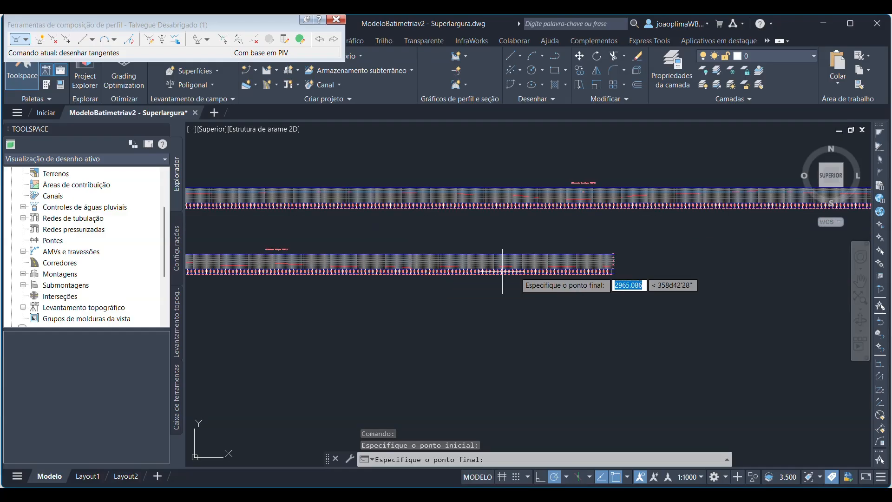
pyautogui.scroll(5, 704, 247)
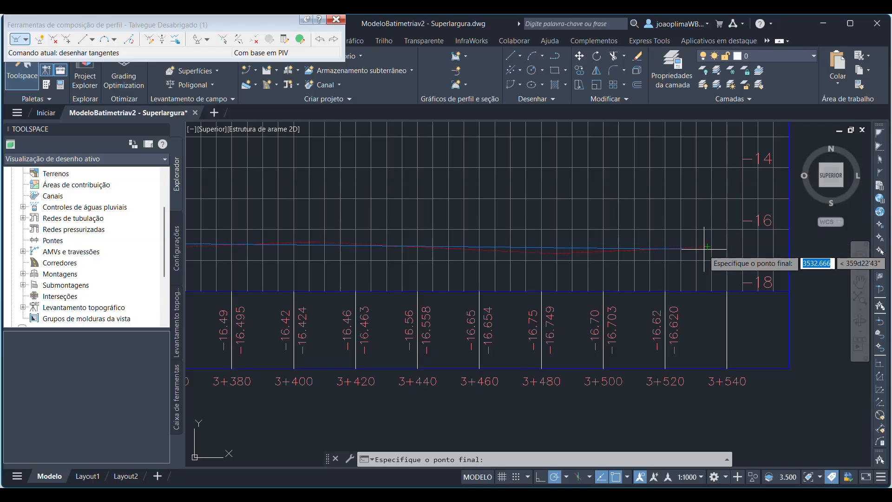
pyautogui.click(706, 247)
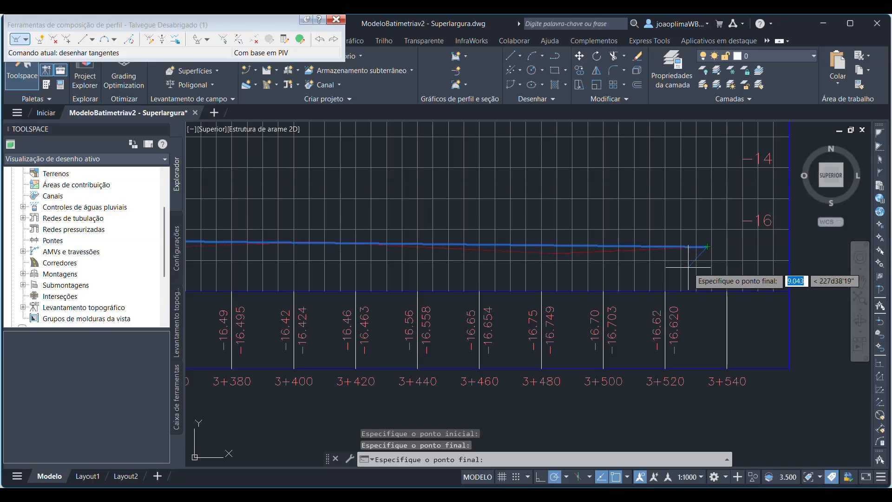
pyautogui.press('Return')
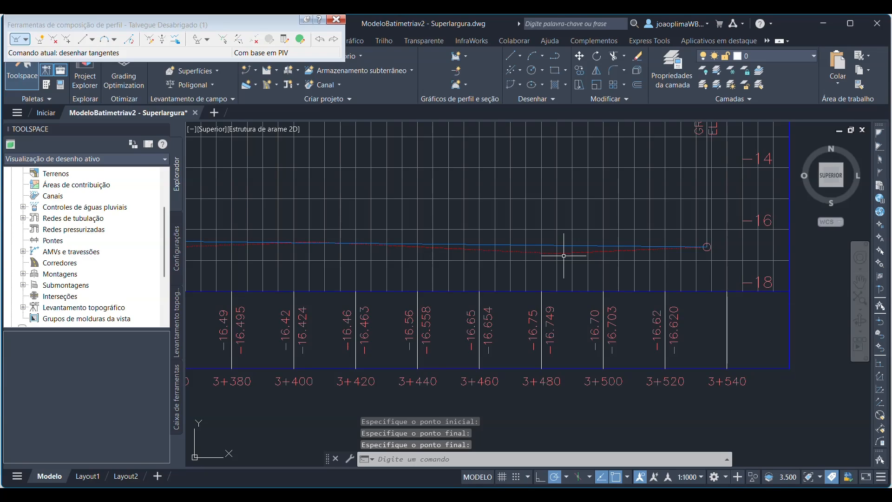
# Select the sheltered channel's talvegue line and open the table of its PVI stations and elevations
pyautogui.scroll(-4, 571, 253)
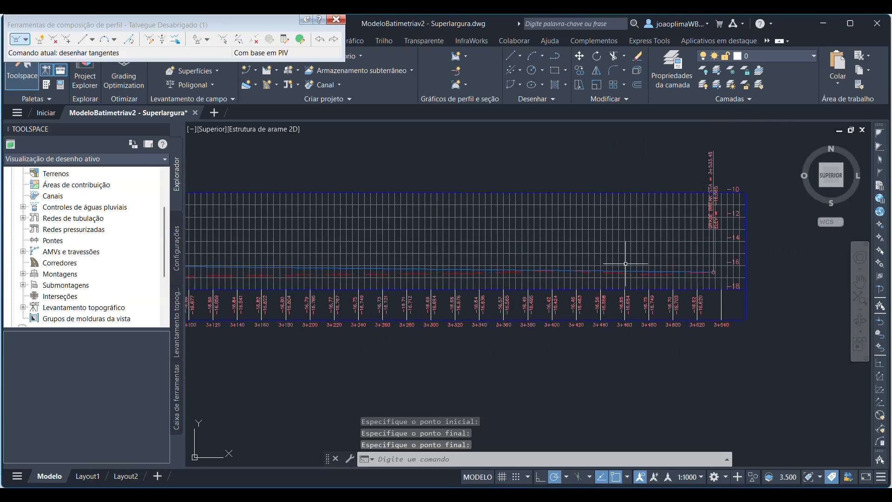
pyautogui.scroll(4, 625, 264)
pyautogui.click(623, 264)
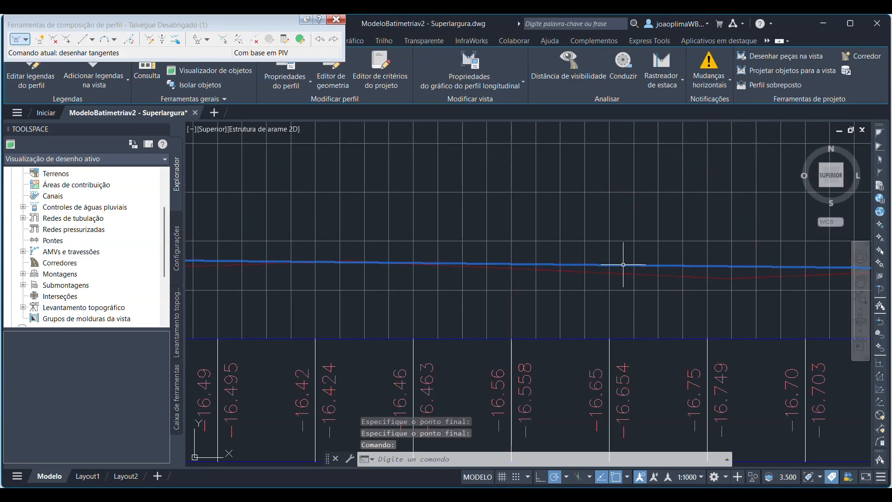
pyautogui.click(301, 40)
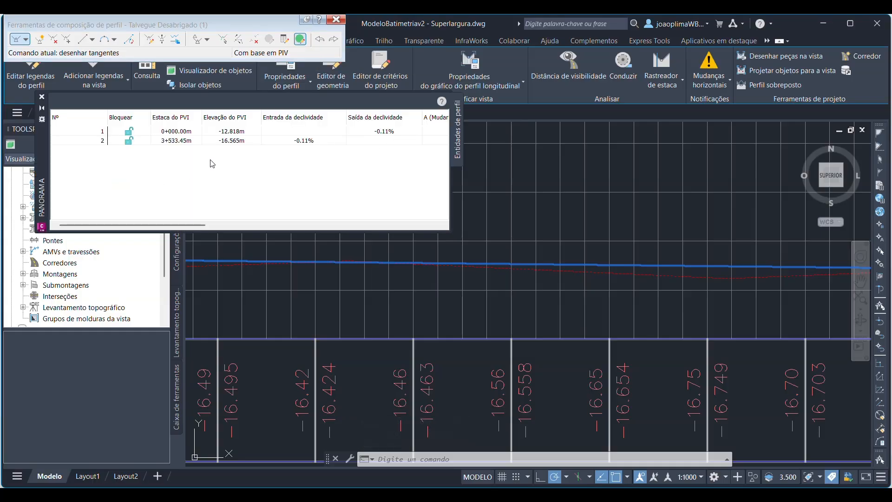
# Switch to the Excel workbook, consult the final depth on the Canal Abrigado sheet, and return to Civil 3D
pyautogui.hotkey('alt', 'Tab')
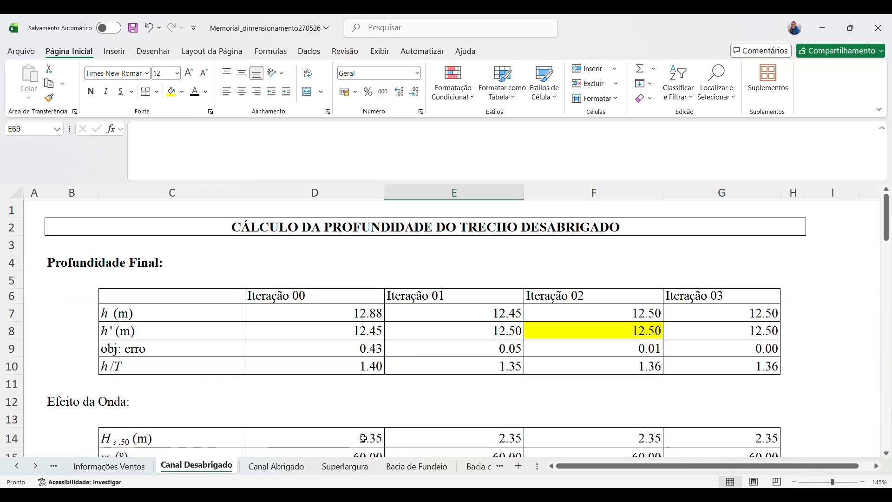
pyautogui.click(290, 466)
pyautogui.moveTo(349, 289); pyautogui.dragTo(372, 389, button='middle')
pyautogui.scroll(11, 411, 251)
pyautogui.scroll(20, 412, 260)
pyautogui.write("'")
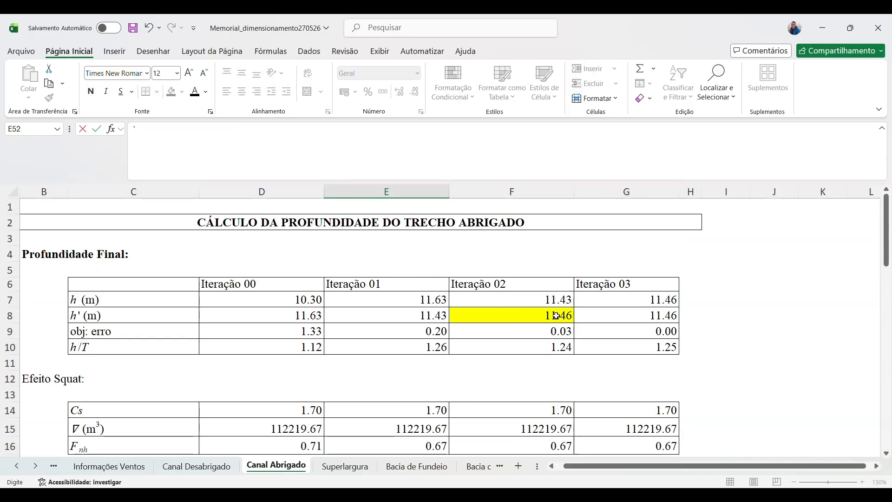
pyautogui.hotkey('alt', 'Tab')
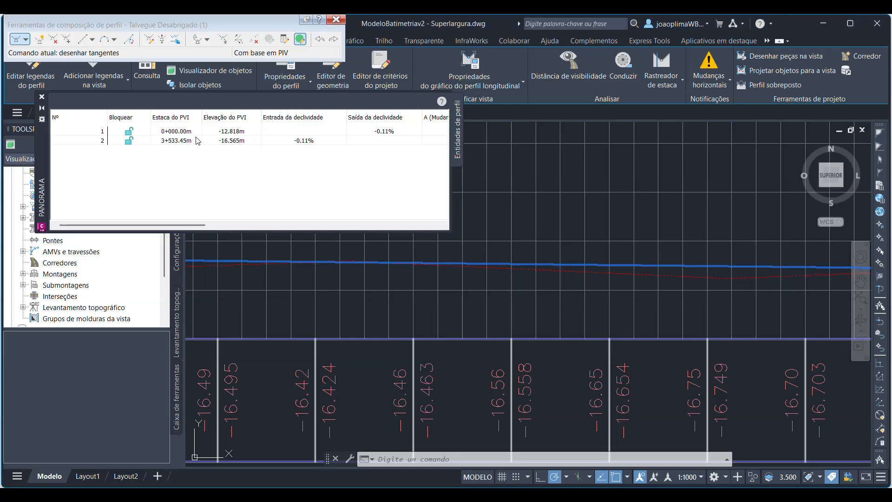
# Set the elevations of both talvegue PVIs, at stations 0+000 and 3+533.45, to -11.46 m and close the PVI table
pyautogui.doubleClick(217, 131)
pyautogui.click(212, 132)
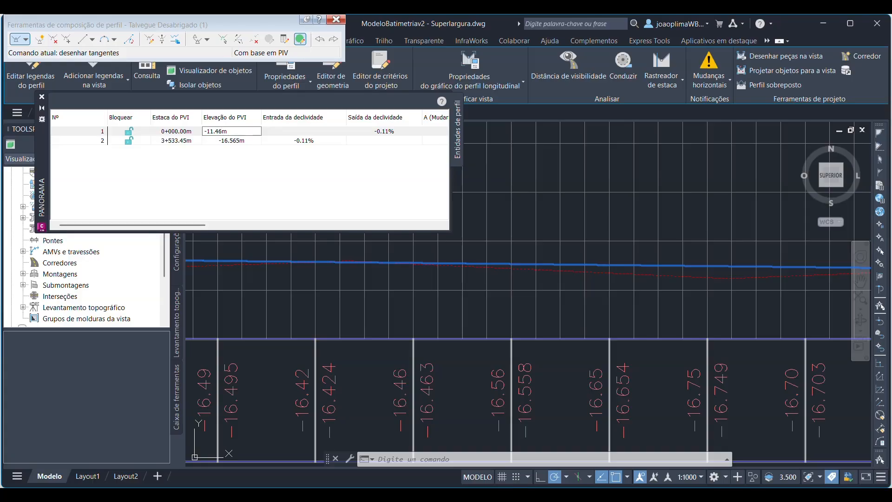
pyautogui.click(224, 141)
pyautogui.click(224, 140)
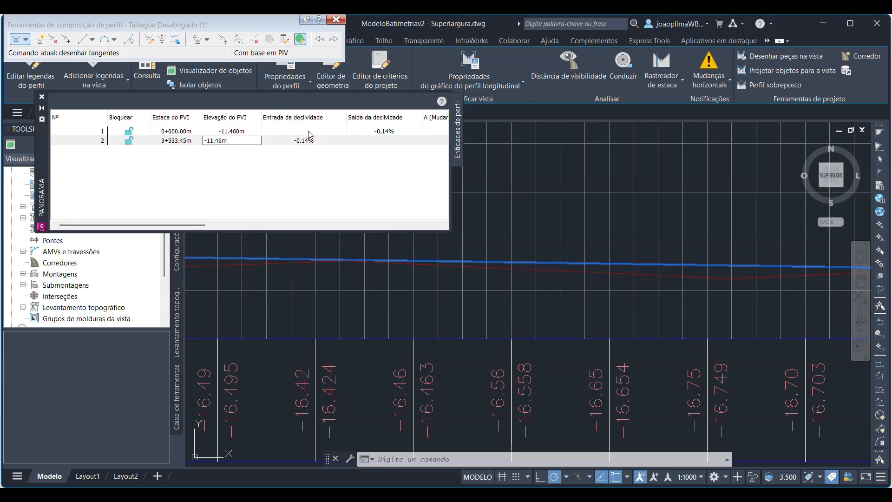
pyautogui.press('Return')
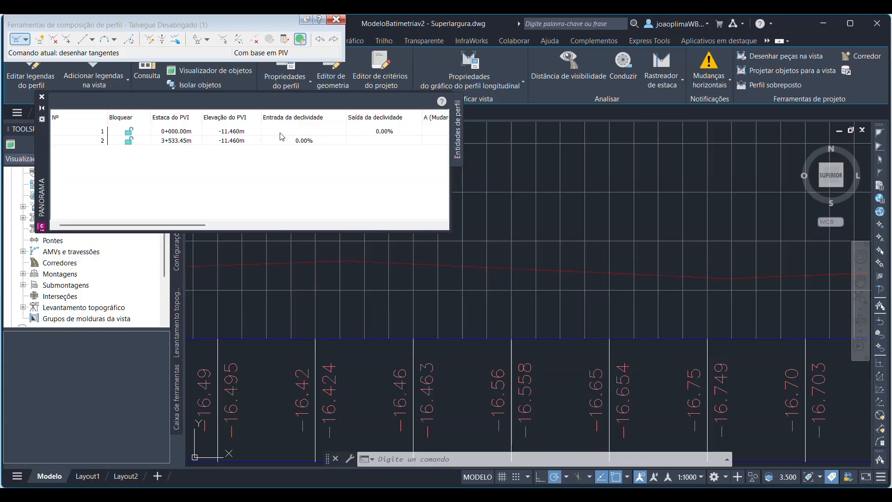
pyautogui.click(41, 96)
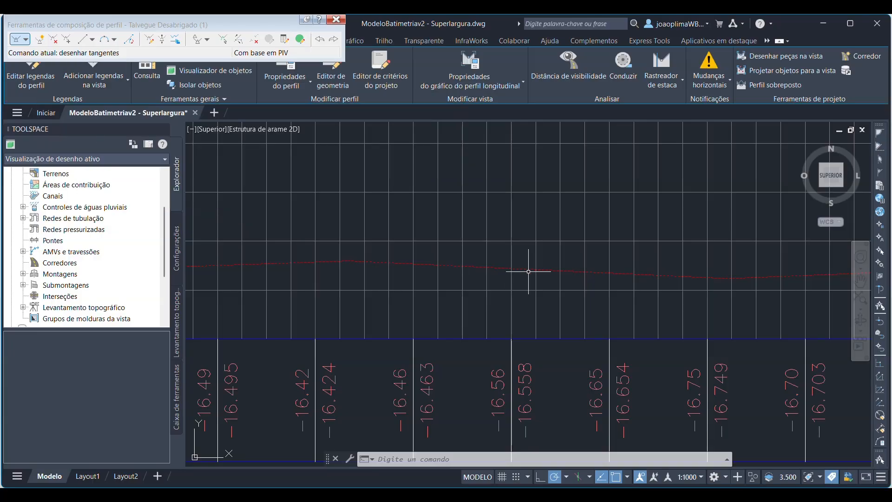
# Examine the talvegue line against the seabed along the Alinhamento Abrigado profile view and close the profile layout tools
pyautogui.scroll(-5, 527, 268)
pyautogui.moveTo(478, 235); pyautogui.dragTo(601, 249, button='middle')
pyautogui.scroll(-5, 587, 235)
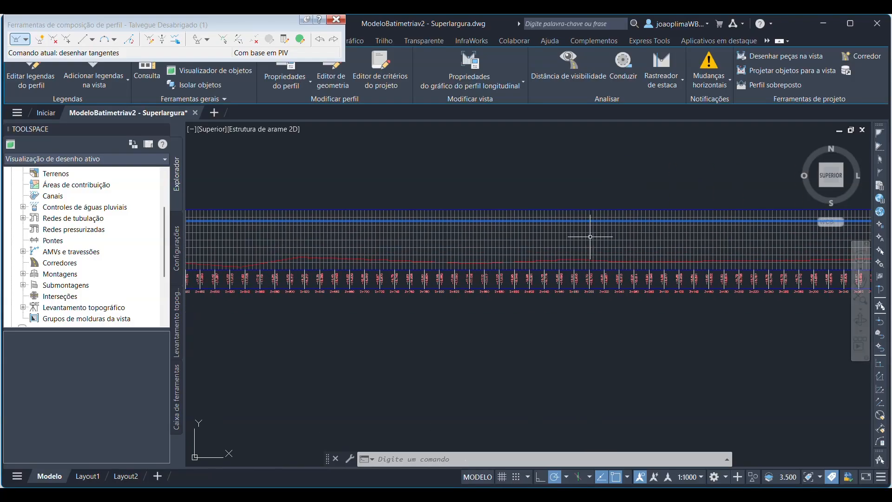
pyautogui.press('Escape')
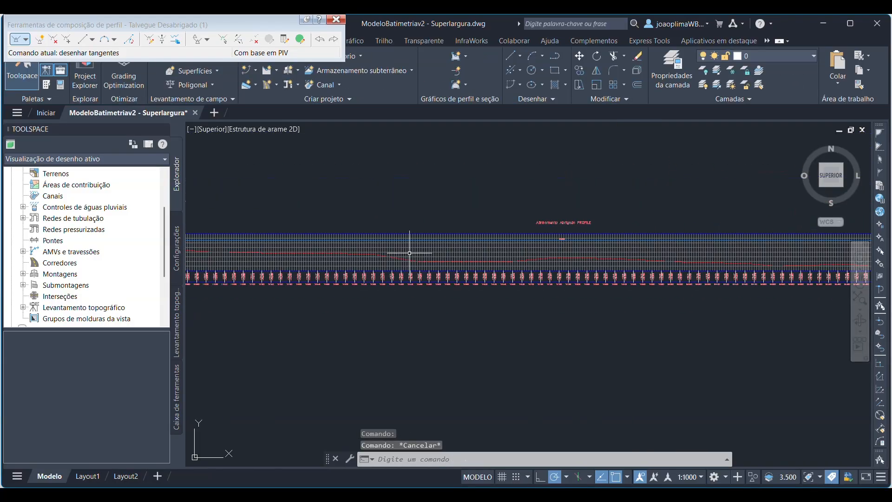
pyautogui.scroll(5, 404, 249)
pyautogui.moveTo(649, 259); pyautogui.dragTo(779, 250, button='middle')
pyautogui.scroll(-2, 340, 242)
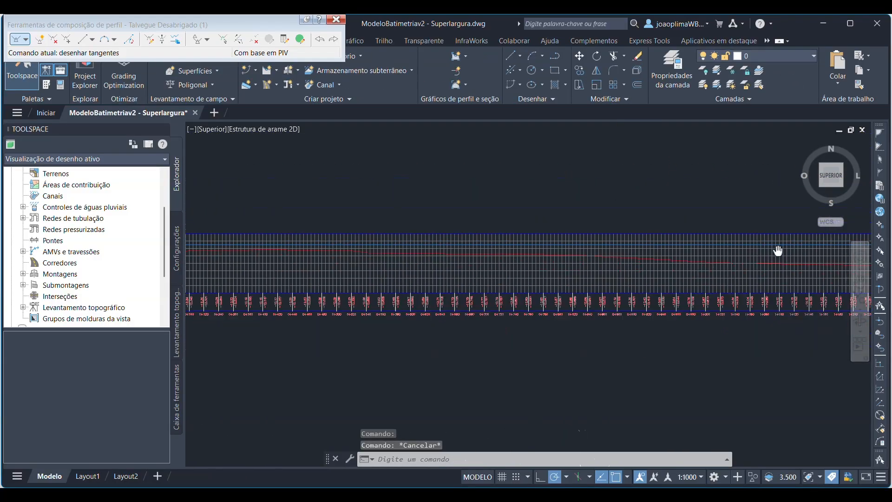
pyautogui.scroll(-3, 777, 250)
pyautogui.scroll(8, 347, 235)
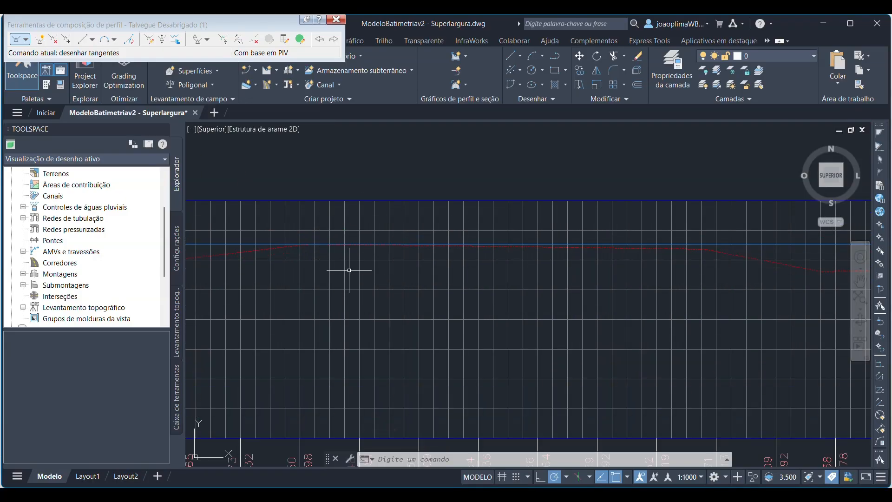
pyautogui.click(336, 20)
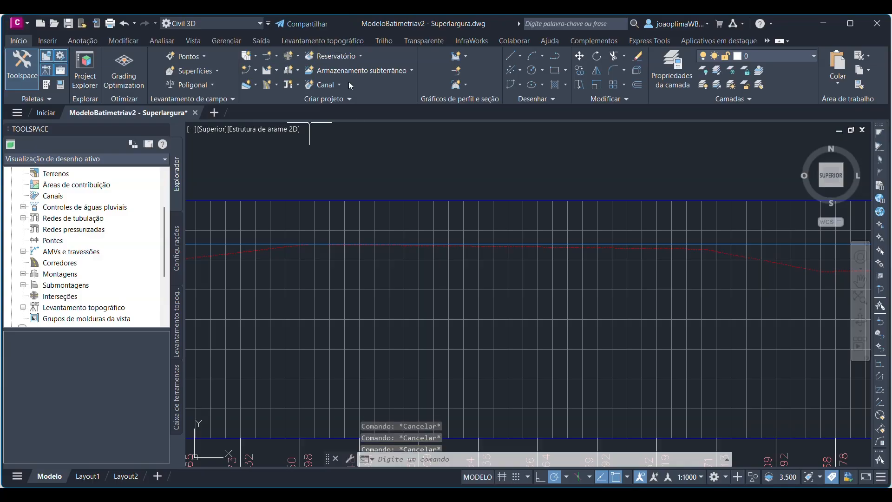
# Add a cut-area hatch to the Perfil Long. Abrigado view, with Batimetria de fundo as upper boundary and Talvegue Desabrigado as lower boundary
pyautogui.click(346, 203)
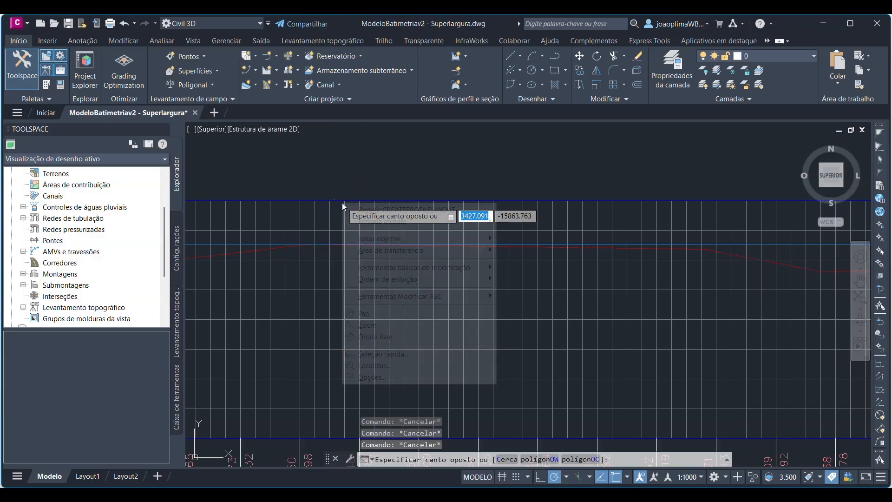
pyautogui.click(330, 193)
pyautogui.rightClick(331, 204)
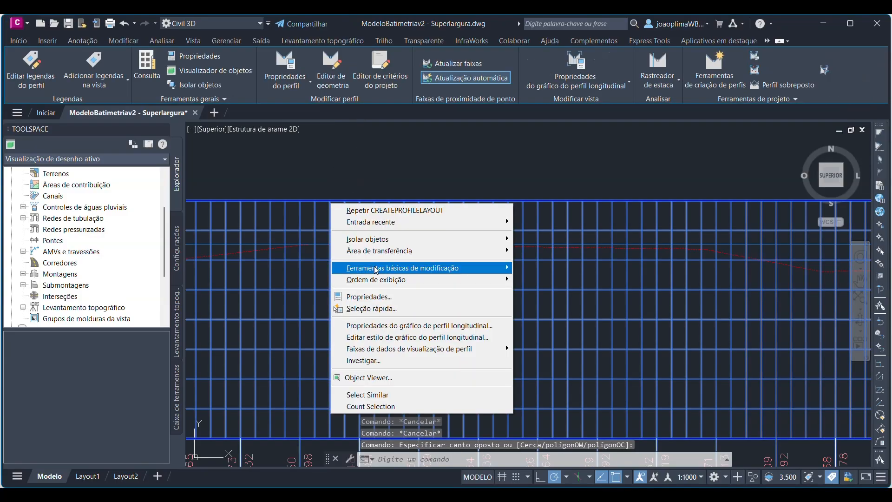
pyautogui.click(402, 329)
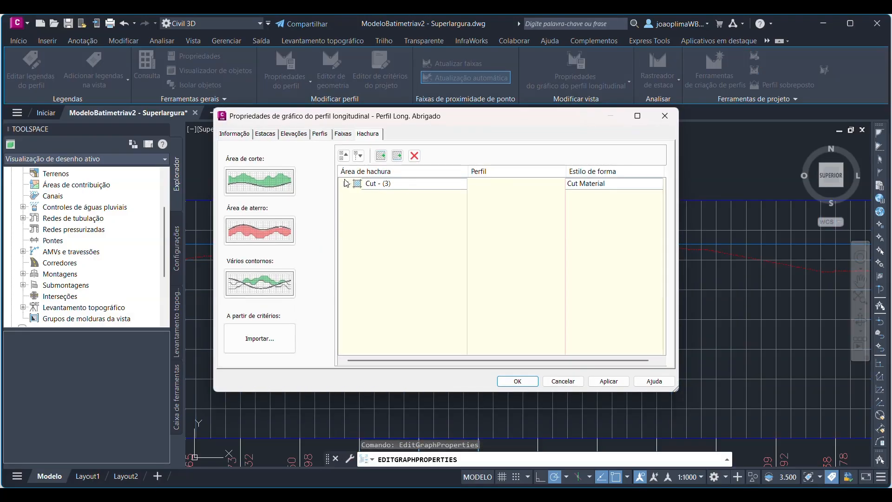
pyautogui.click(259, 181)
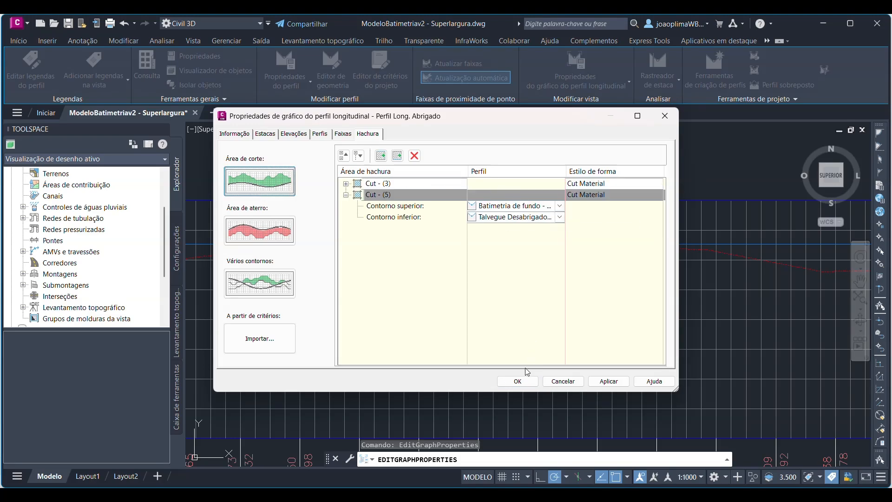
pyautogui.click(521, 381)
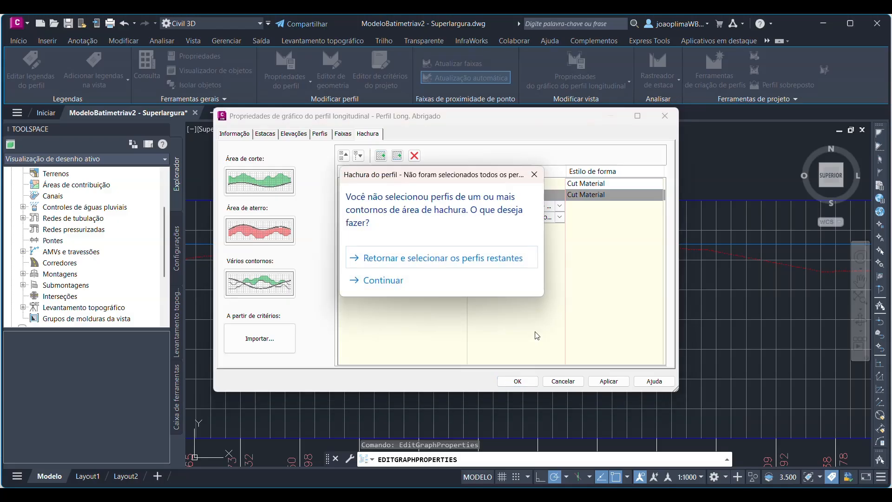
pyautogui.click(384, 281)
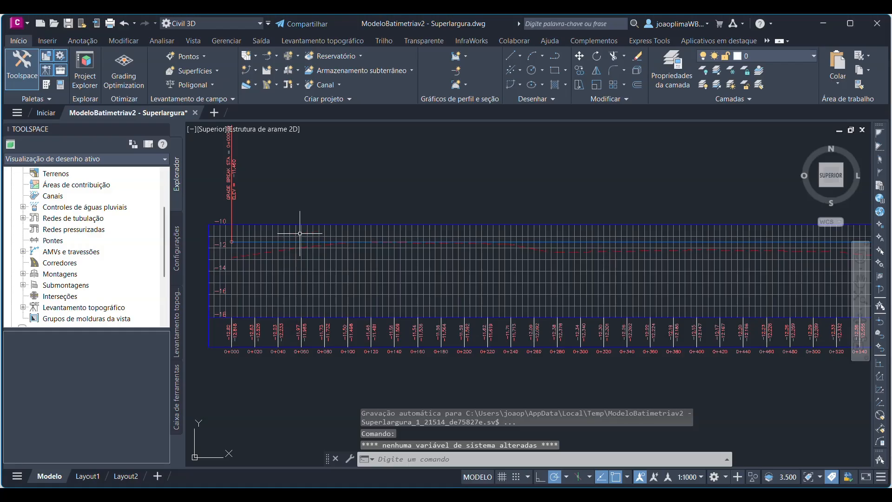
pyautogui.scroll(6, 335, 246)
pyautogui.scroll(-6, 412, 193)
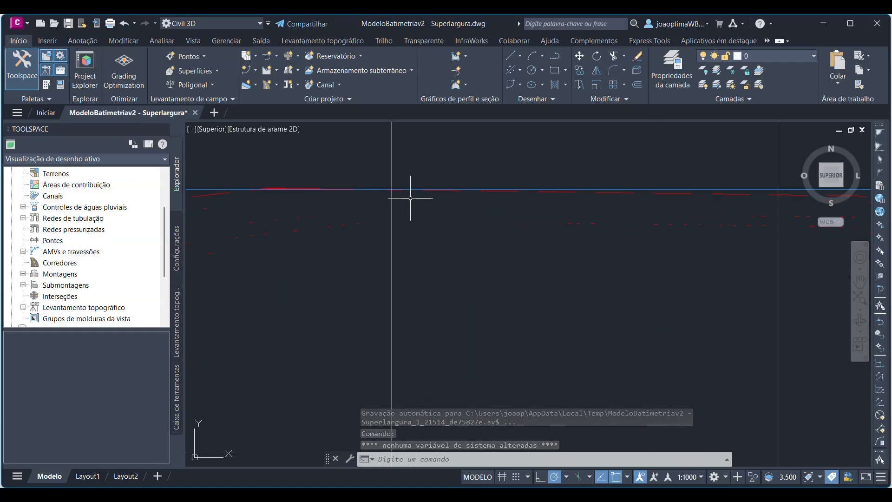
pyautogui.scroll(2, 493, 206)
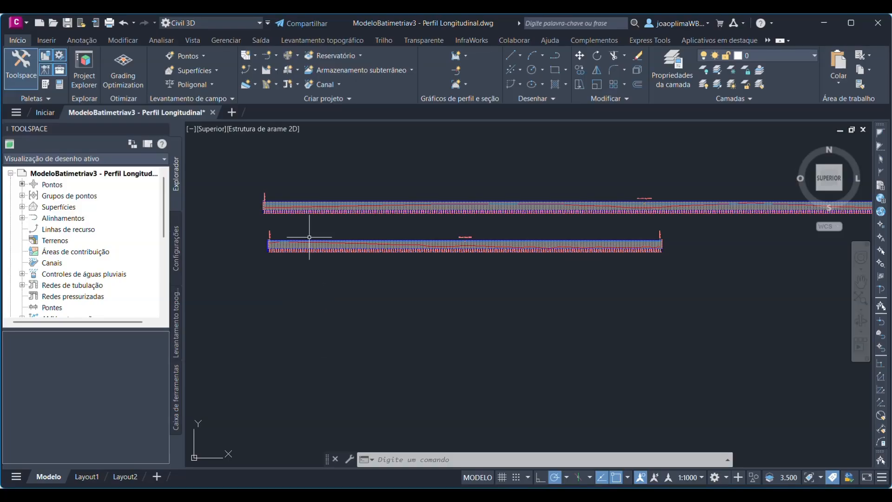
# Create an assembly named ST. Desabrigada and place its baseline in the empty area below the sheltered channel's profile view
pyautogui.moveTo(309, 237)
pyautogui.moveTo(440, 208); pyautogui.dragTo(179, 216, button='middle')
pyautogui.moveTo(391, 299); pyautogui.dragTo(636, 201, button='middle')
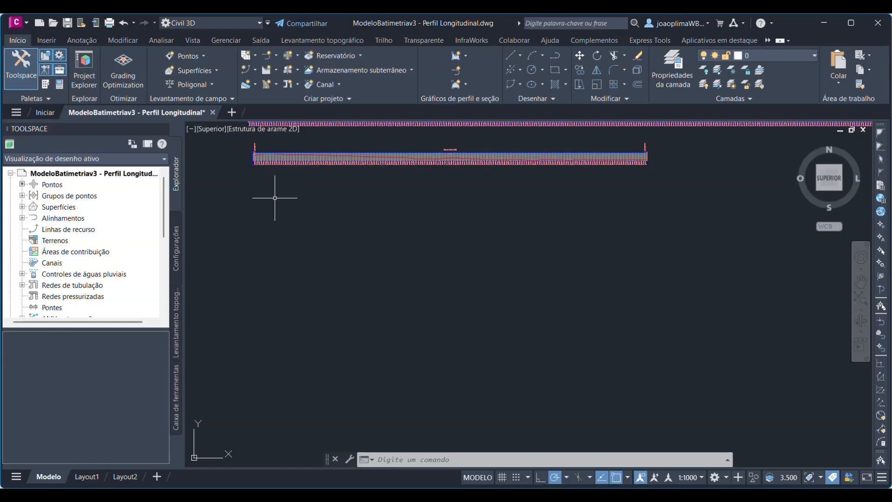
pyautogui.click(288, 72)
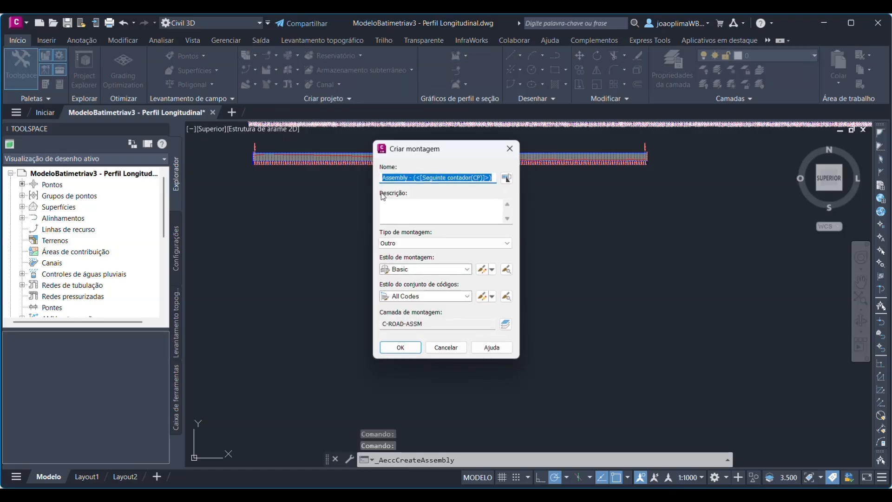
pyautogui.write('S')
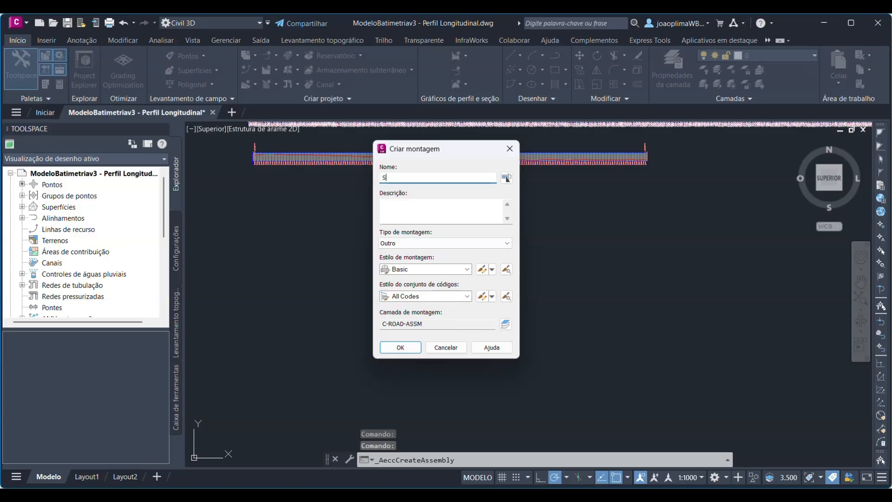
pyautogui.write('T. Desab')
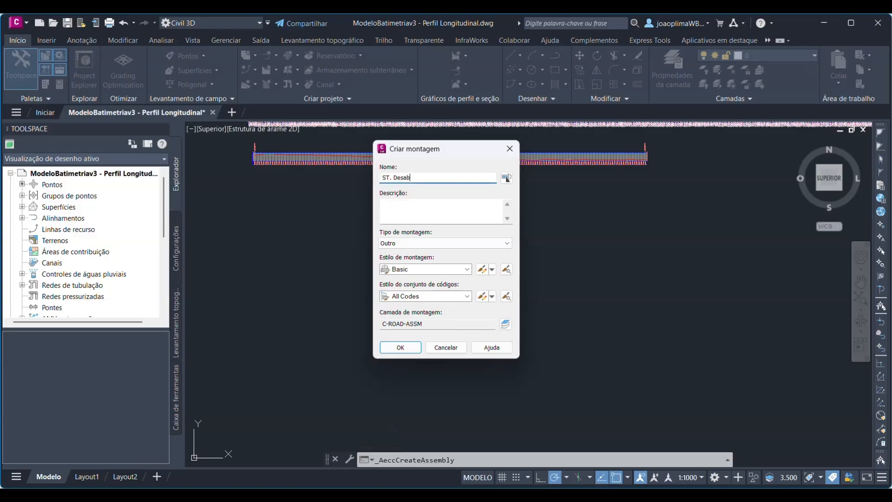
pyautogui.write('rigada')
pyautogui.click(400, 348)
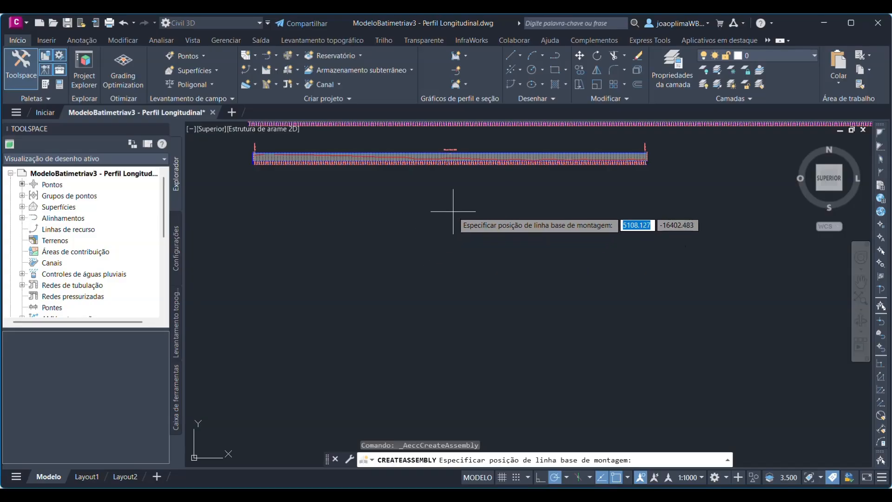
pyautogui.click(453, 211)
pyautogui.scroll(-10, 454, 237)
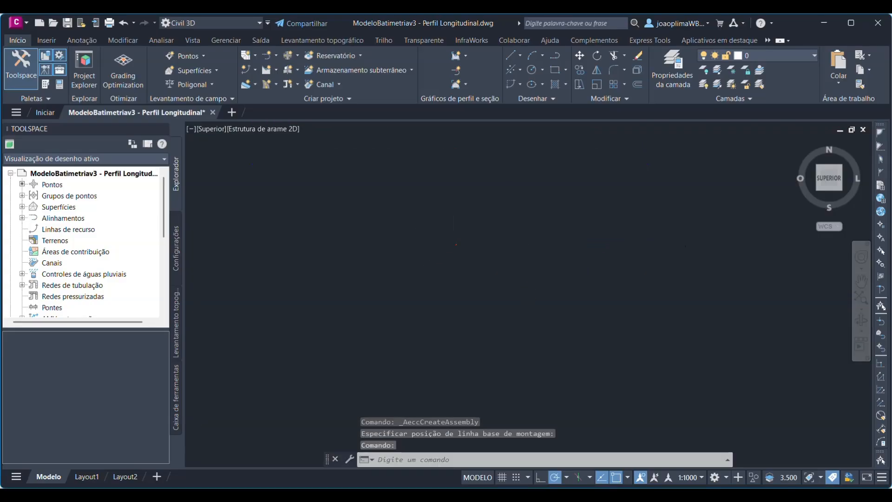
# Open the tool palettes with the metric subassemblies for the new assembly
pyautogui.moveTo(454, 243); pyautogui.dragTo(442, 265, button='middle')
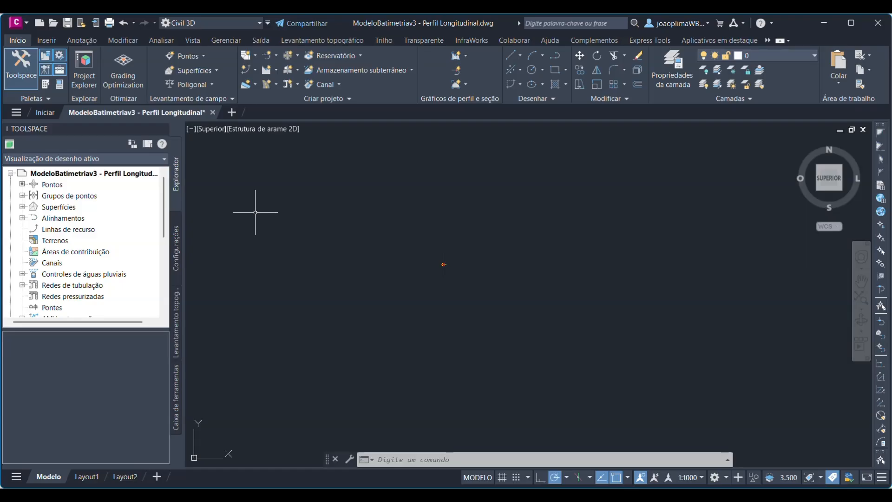
pyautogui.click(46, 85)
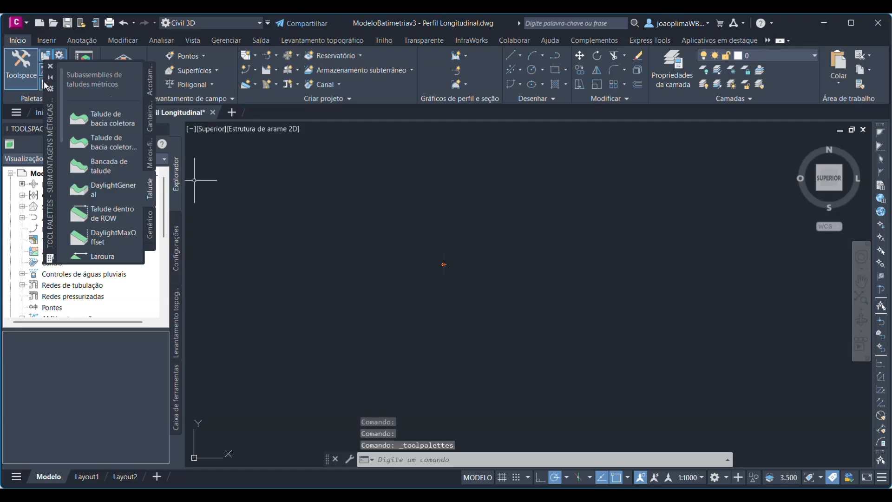
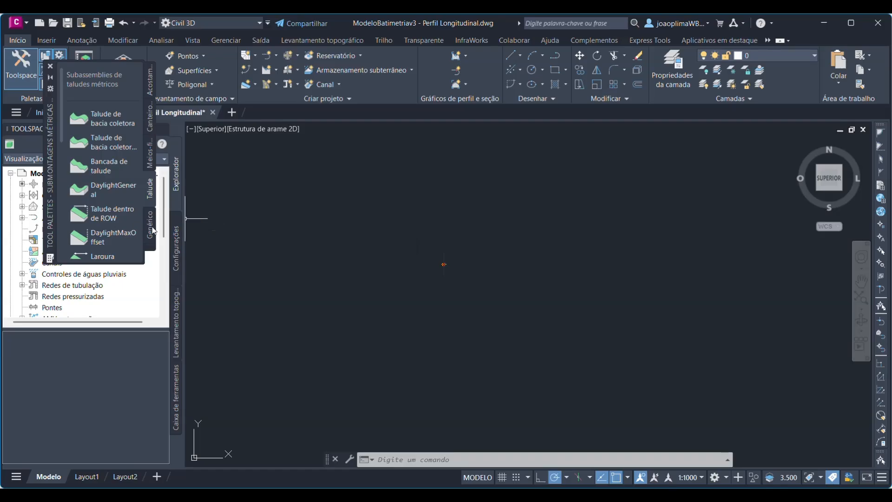
# Start a generic Link de largura e inclinação subassembly for the assembly and open its width parameter
pyautogui.click(153, 230)
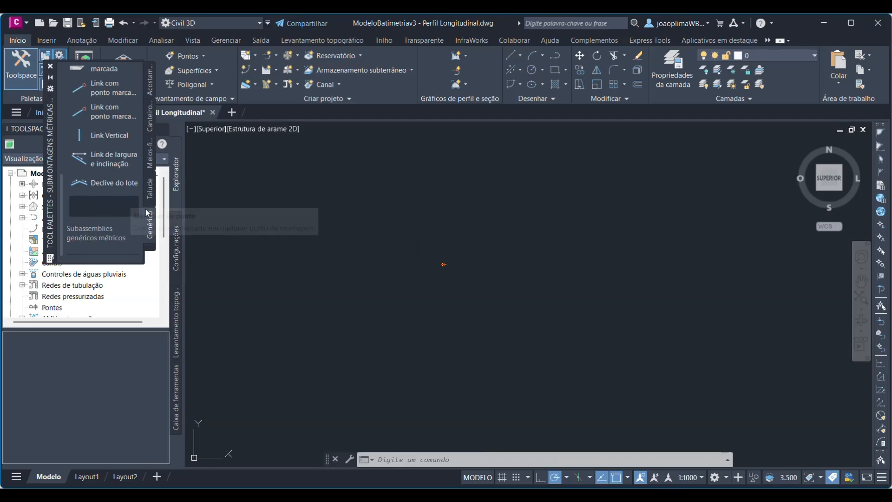
pyautogui.click(151, 251)
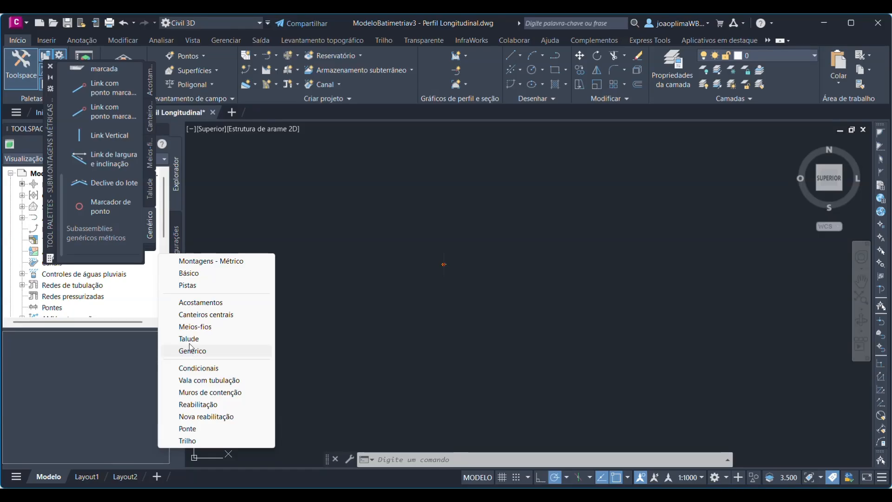
pyautogui.click(150, 198)
pyautogui.click(150, 198)
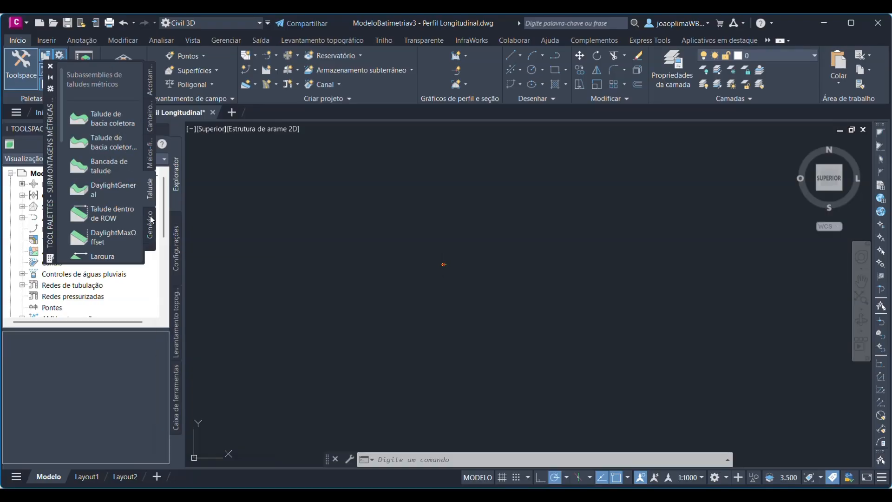
pyautogui.click(150, 218)
pyautogui.click(149, 251)
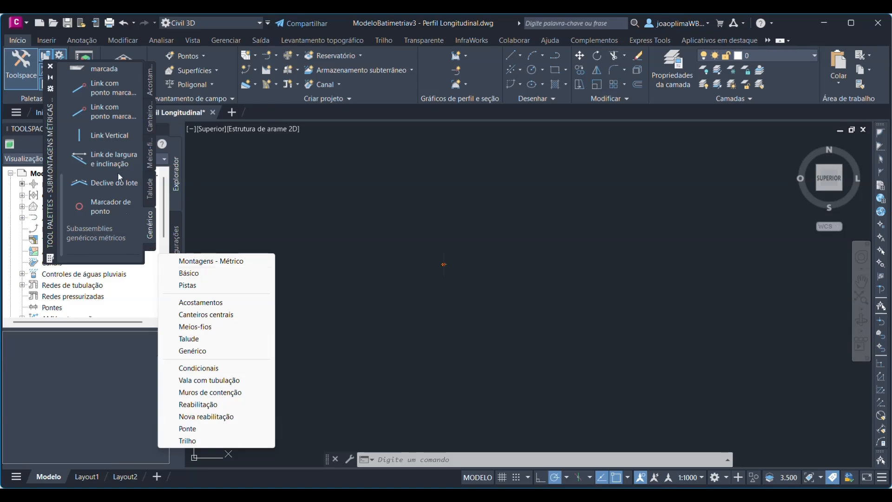
pyautogui.click(94, 152)
pyautogui.click(95, 155)
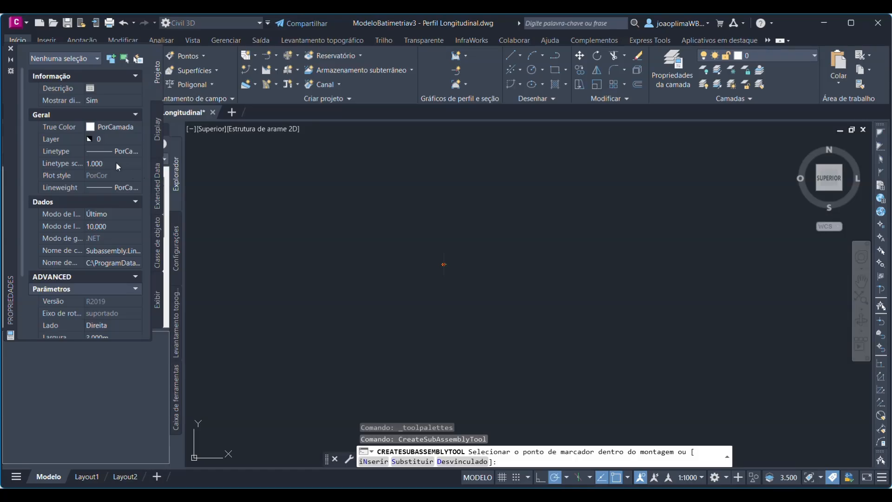
pyautogui.scroll(-3, 115, 163)
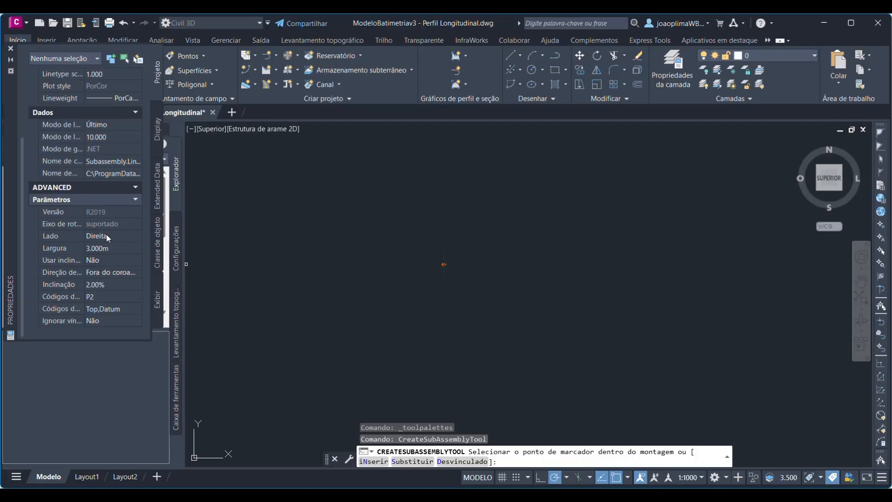
pyautogui.click(118, 249)
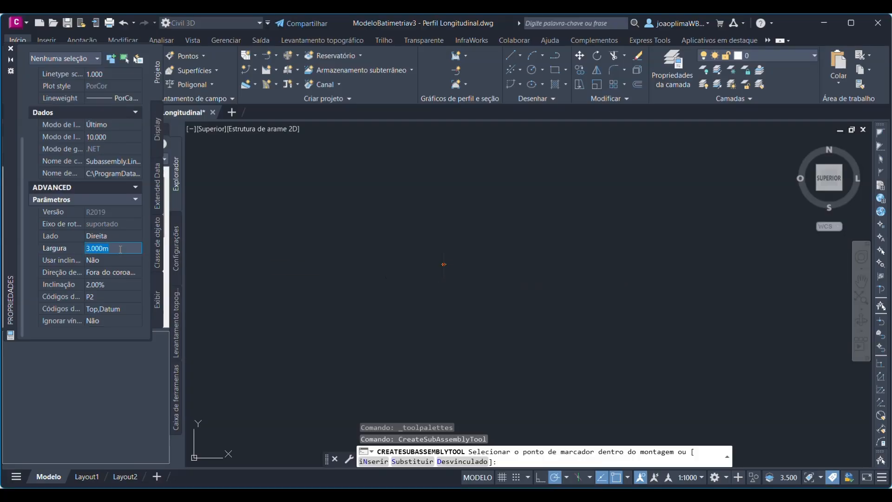
# Switch to the Excel sizing workbook, check the final width and half-width on the Canal Desabrigado sheet, and return to Civil 3D
pyautogui.hotkey('alt', 'Tab')
pyautogui.press('Tab')
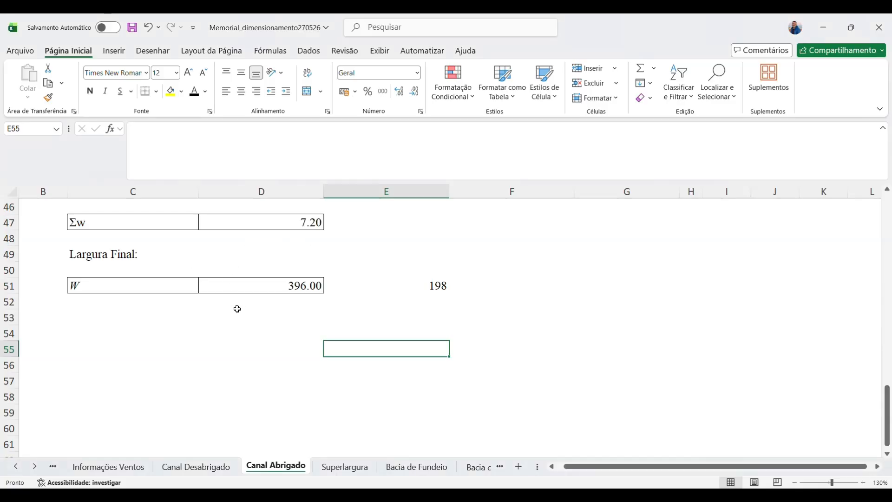
pyautogui.click(205, 466)
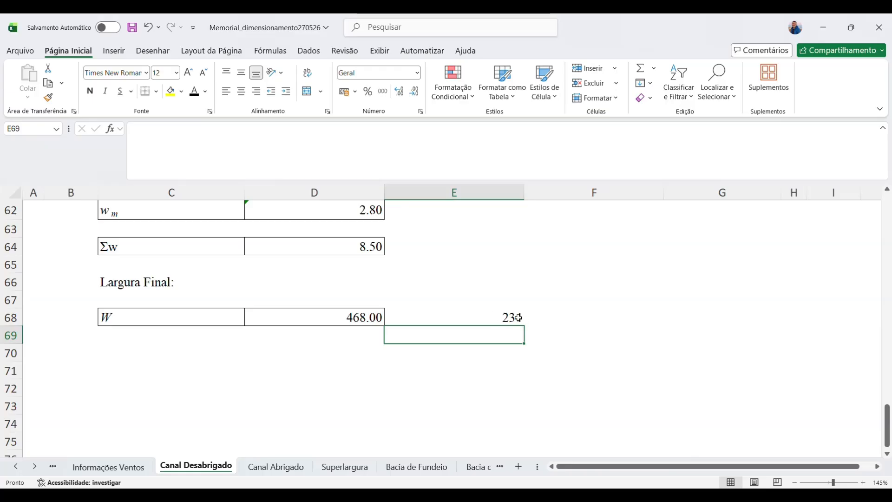
pyautogui.hotkey('alt', 'Tab')
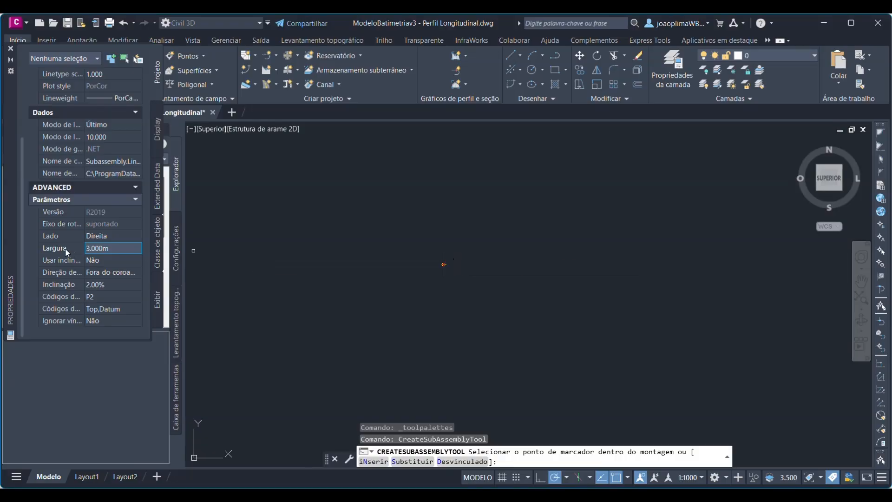
# Set the link's width to 234 m and slope to 0%, and attach it on the right side of the assembly baseline
pyautogui.click(109, 249)
pyautogui.write('234')
pyautogui.click(99, 288)
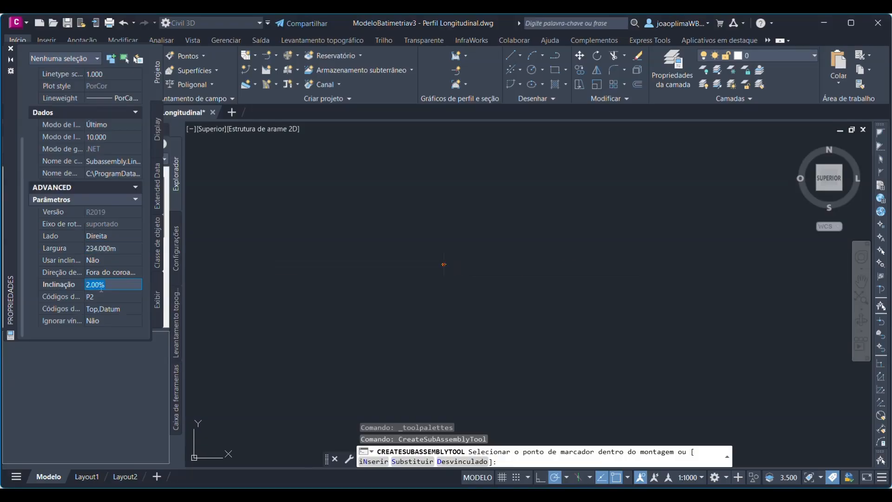
pyautogui.write('0')
pyautogui.click(523, 270)
pyautogui.scroll(7, 457, 263)
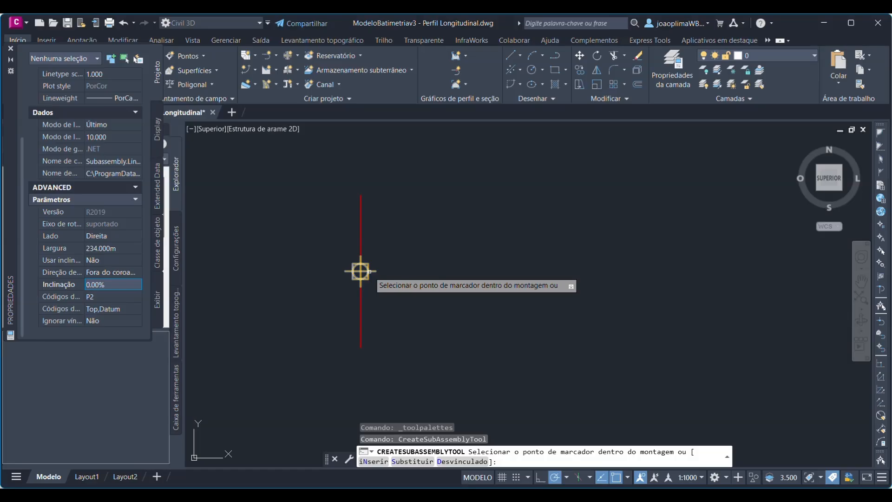
pyautogui.click(360, 271)
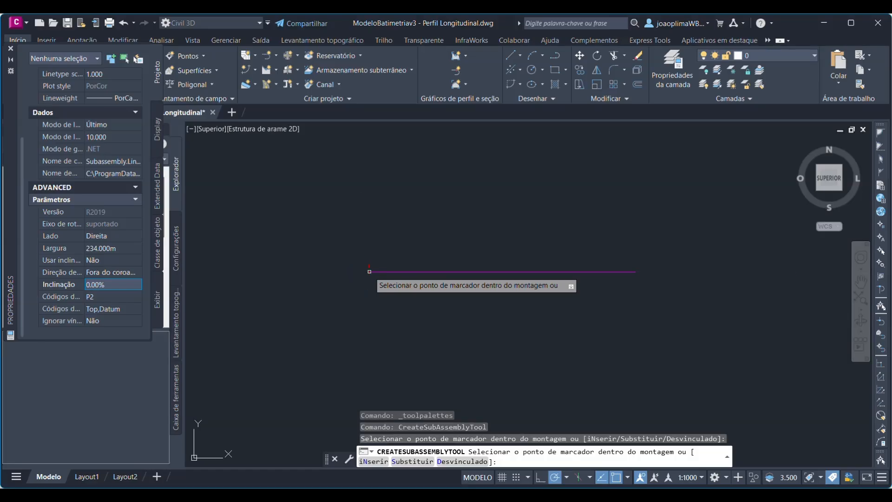
# Set the link's side to Esquerda and attach a second link to the same assembly baseline point
pyautogui.click(101, 237)
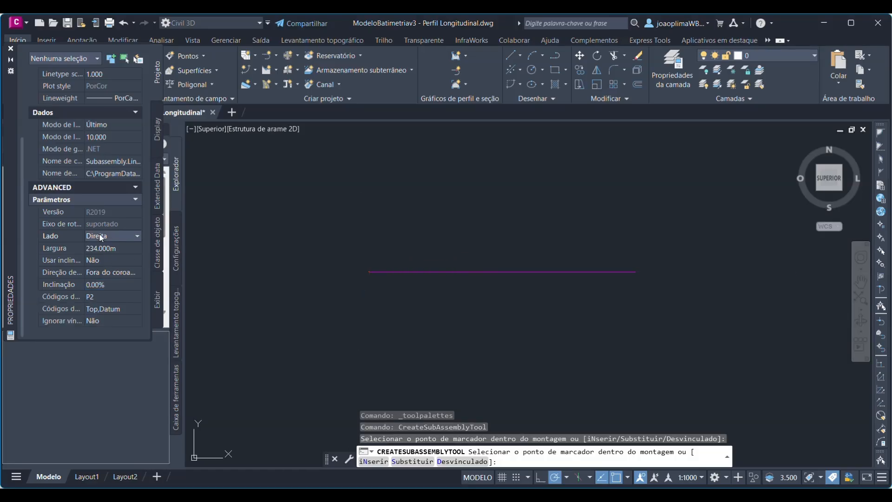
pyautogui.click(97, 240)
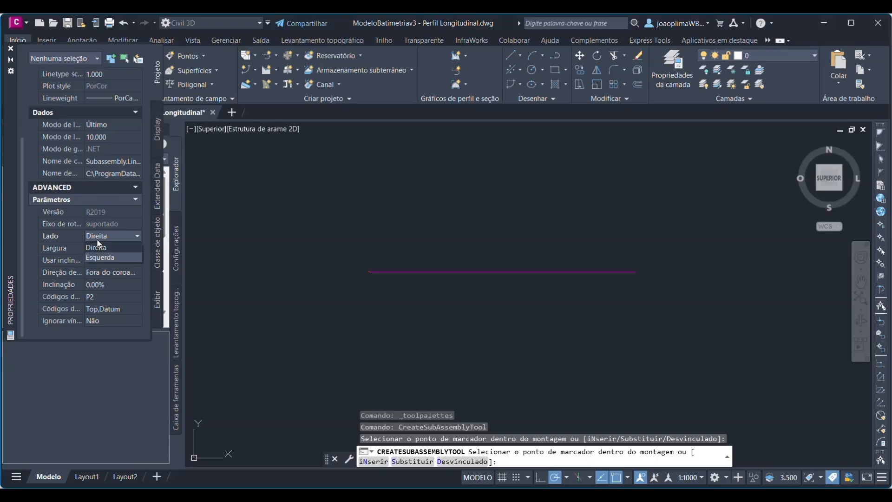
pyautogui.click(99, 256)
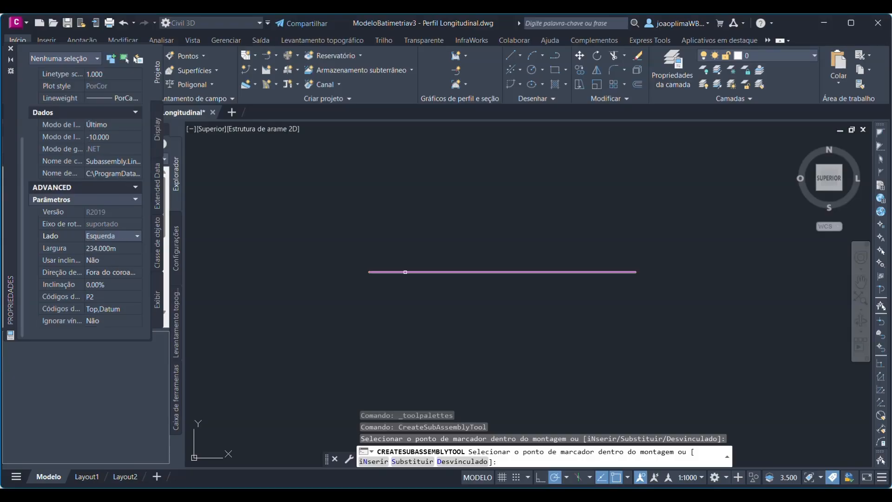
pyautogui.scroll(2, 369, 271)
pyautogui.moveTo(256, 275); pyautogui.dragTo(397, 297, button='middle')
pyautogui.scroll(8, 408, 291)
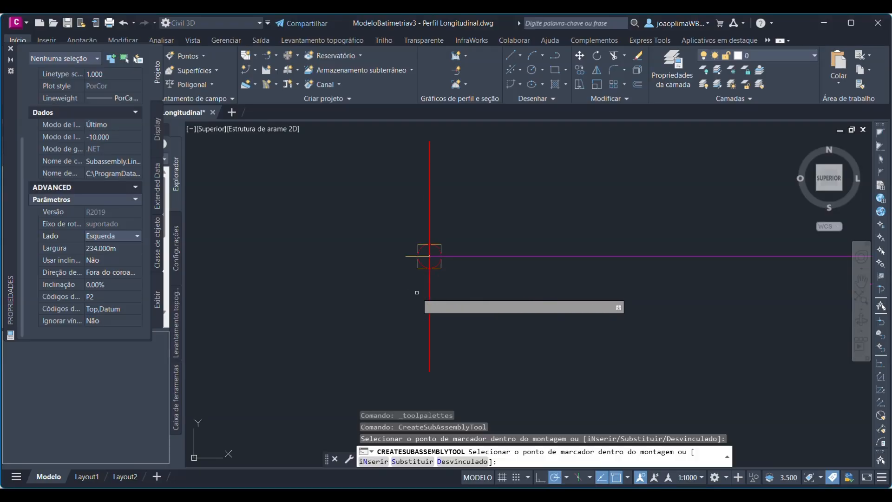
pyautogui.click(428, 254)
pyautogui.scroll(-8, 432, 263)
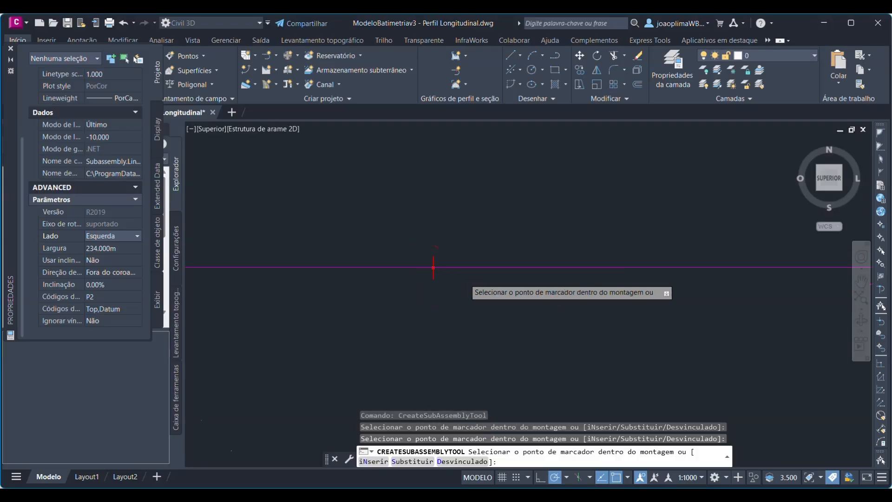
pyautogui.scroll(4, 465, 279)
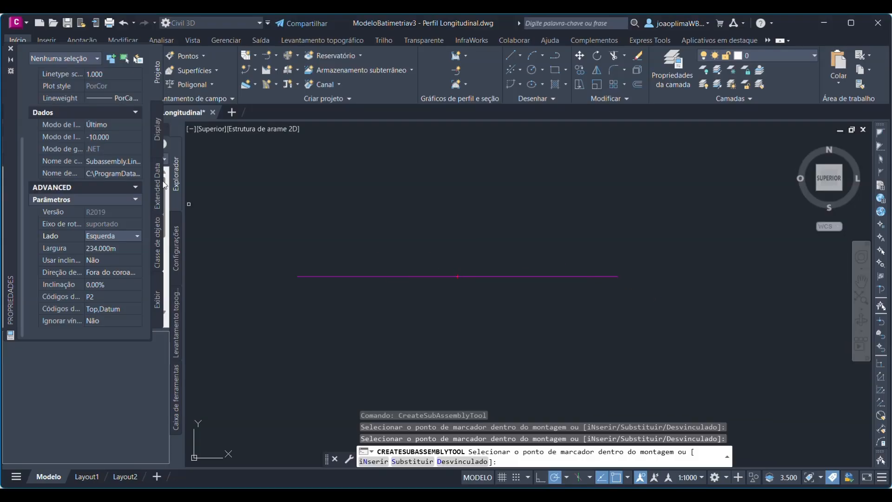
# Start a Largura mínima de talude subassembly from the slope subassemblies and set both of its slopes to 3.00:1
pyautogui.click(11, 49)
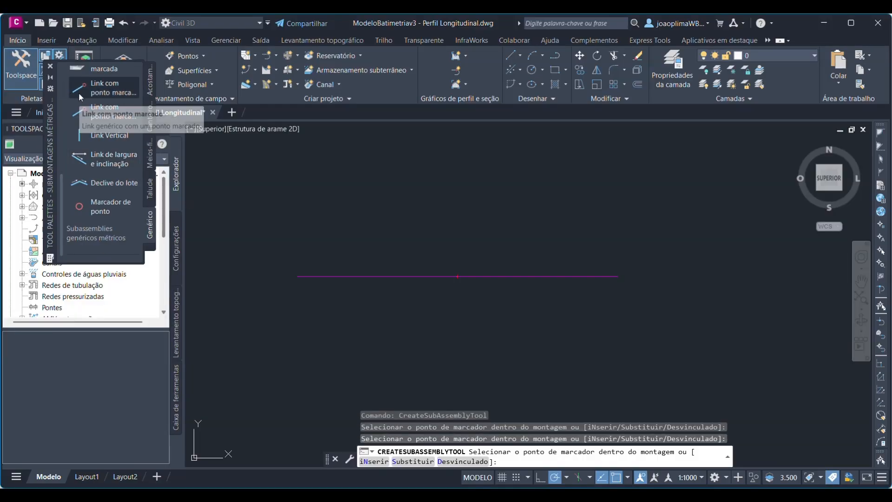
pyautogui.click(147, 186)
pyautogui.scroll(-3, 105, 171)
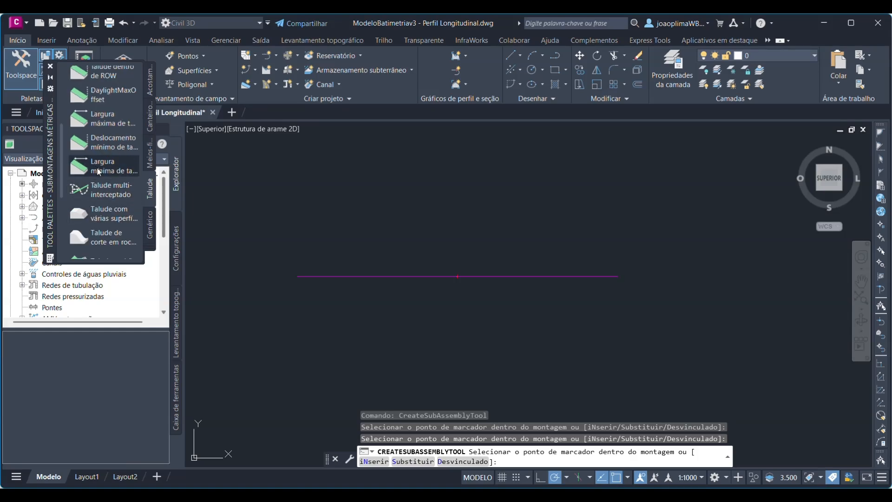
pyautogui.click(99, 172)
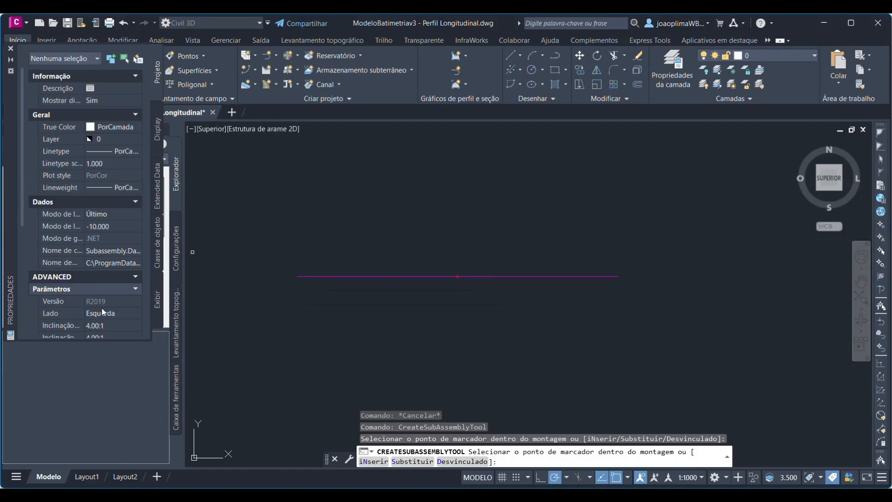
pyautogui.scroll(-3, 103, 312)
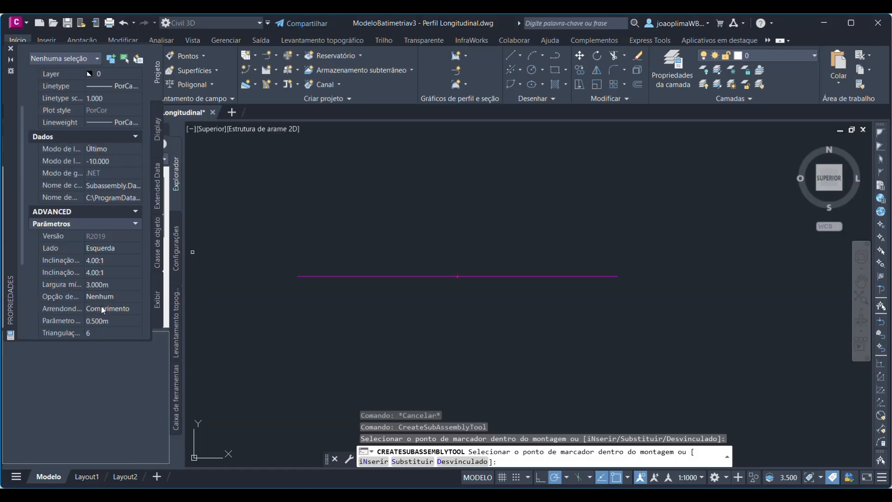
pyautogui.click(98, 260)
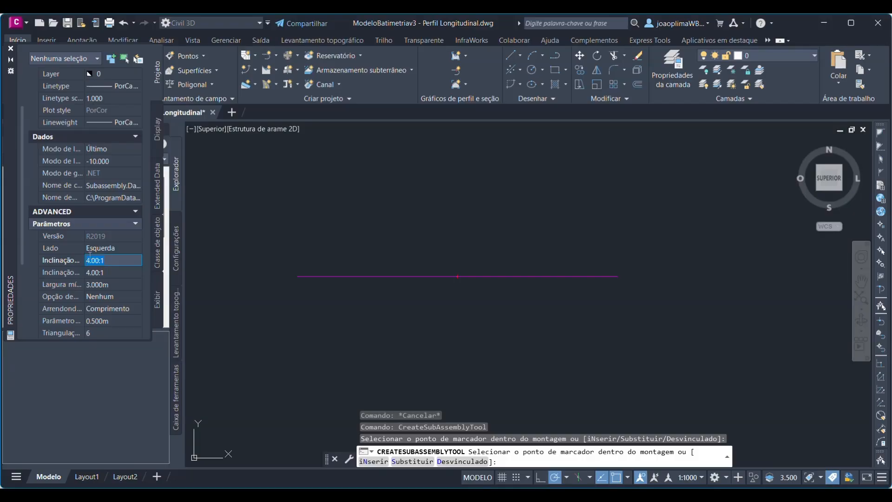
pyautogui.click(88, 260)
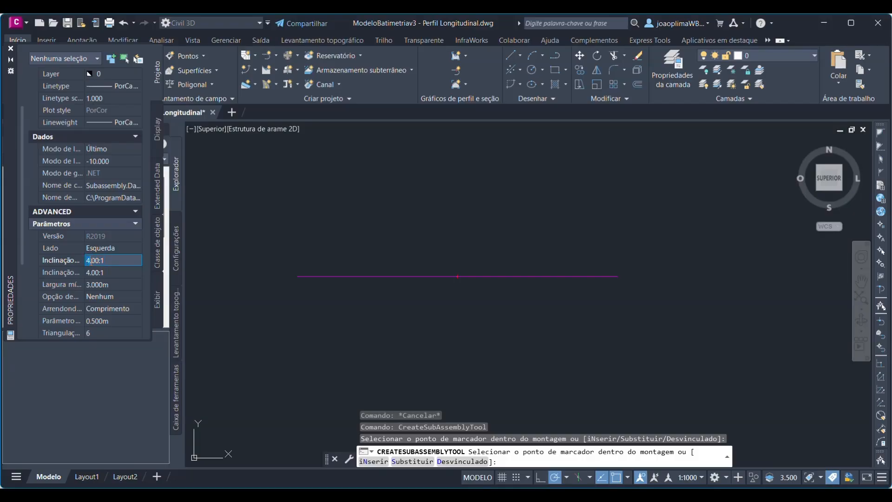
pyautogui.write('3')
pyautogui.click(92, 272)
pyautogui.moveTo(91, 272); pyautogui.dragTo(86, 272)
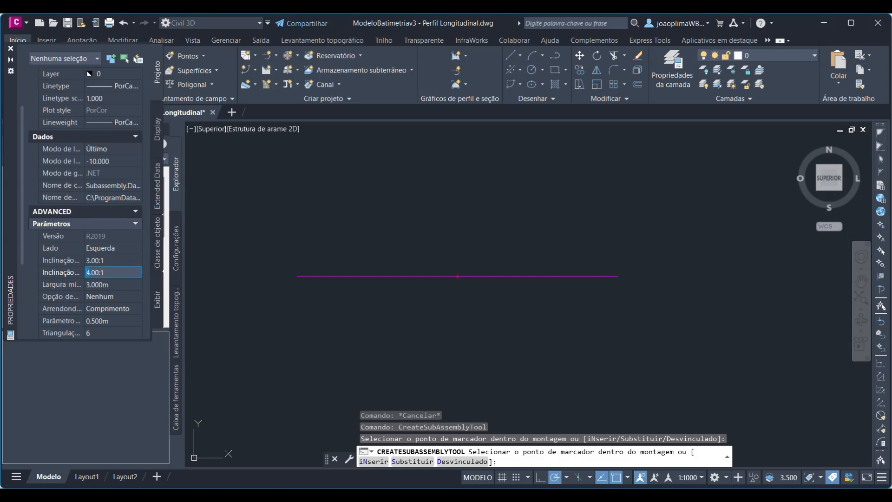
pyautogui.write('3')
# Set the slope subassembly's minimum width to 0.010 m and attach it to the outer end of the left link
pyautogui.click(95, 284)
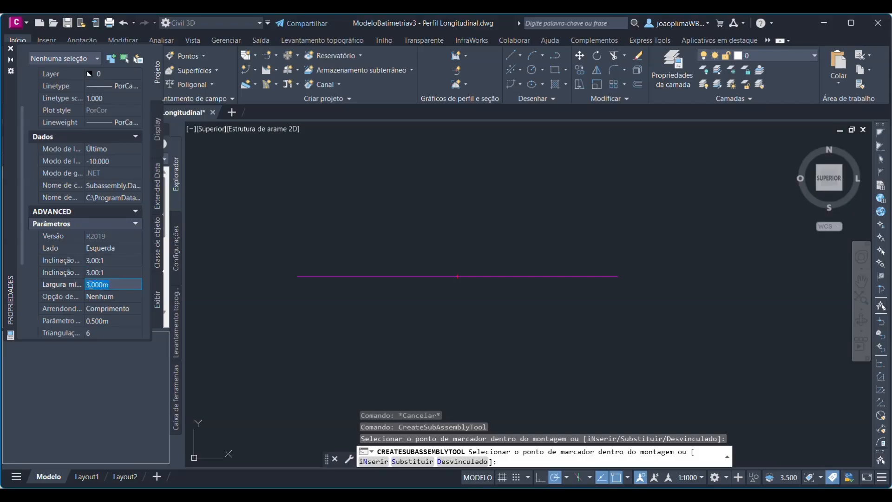
pyautogui.moveTo(91, 285); pyautogui.dragTo(103, 285)
pyautogui.write('0')
pyautogui.write('10')
pyautogui.click(105, 297)
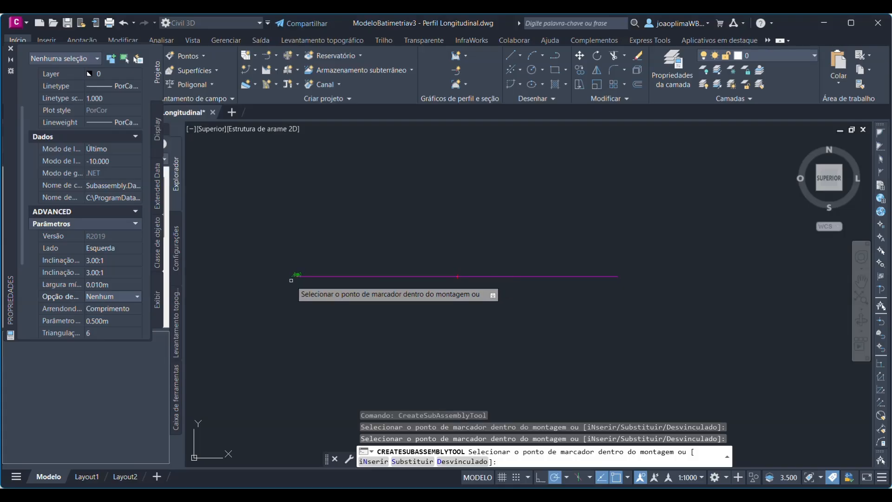
pyautogui.scroll(5, 325, 211)
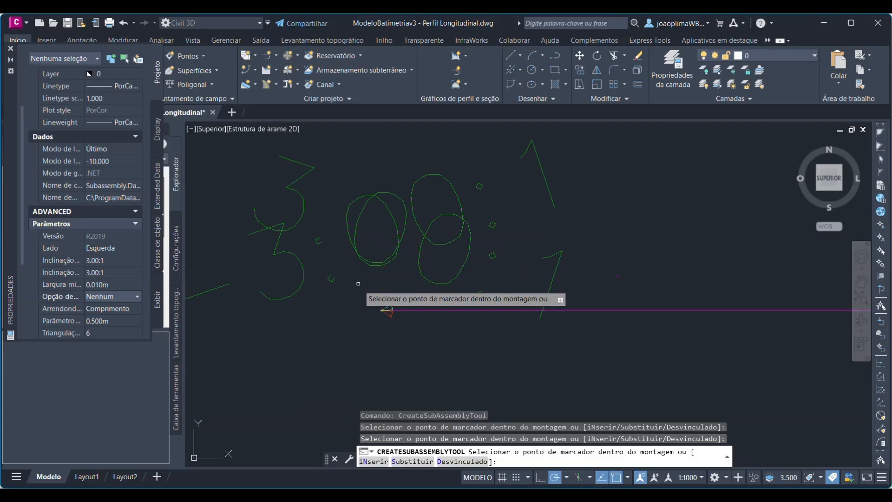
pyautogui.scroll(-5, 398, 283)
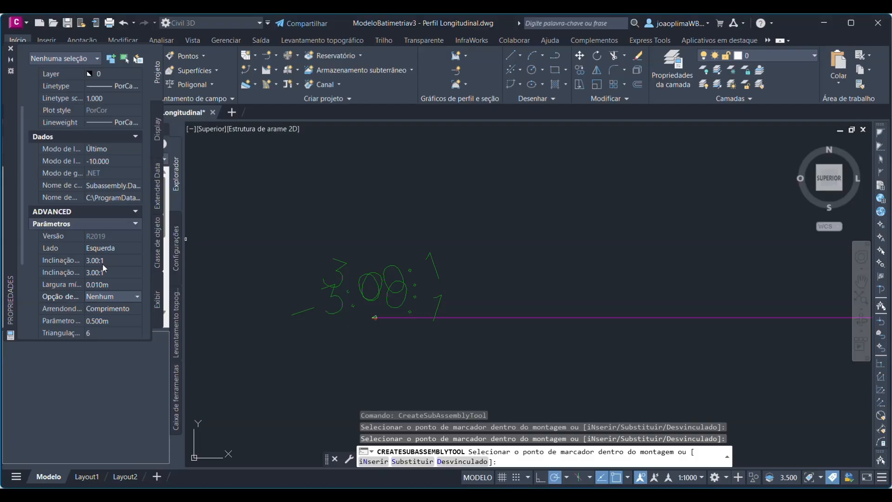
# Set the slope subassembly's side to Direita, attach it to the outer end of the right link, and inspect the assembly
pyautogui.click(105, 250)
pyautogui.click(105, 250)
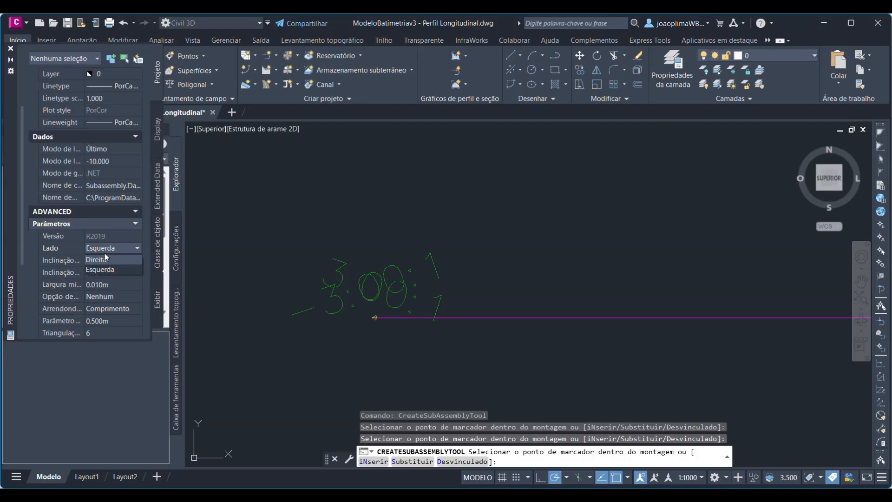
pyautogui.click(104, 259)
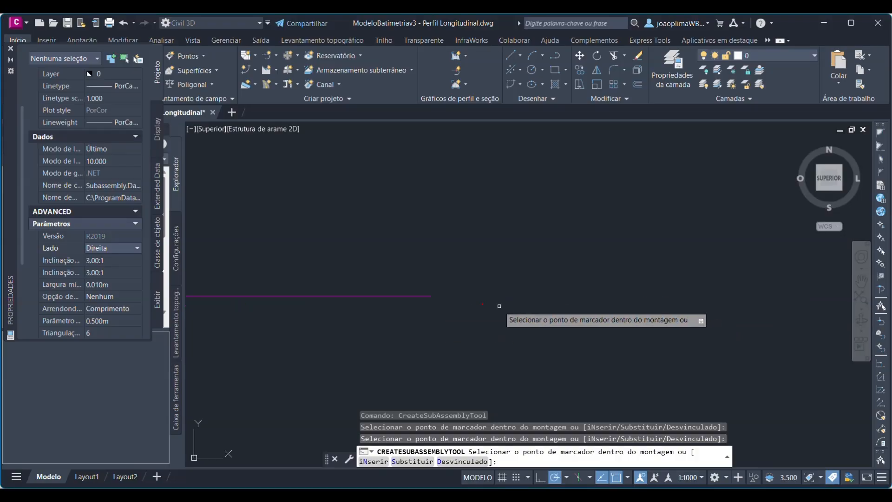
pyautogui.click(426, 295)
pyautogui.scroll(-9, 616, 291)
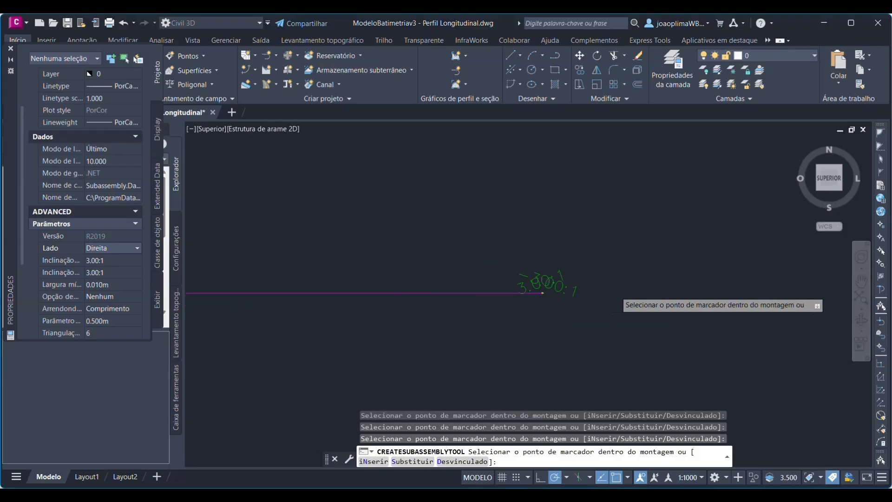
pyautogui.scroll(5, 618, 292)
pyautogui.scroll(3, 618, 292)
pyautogui.scroll(-1, 527, 264)
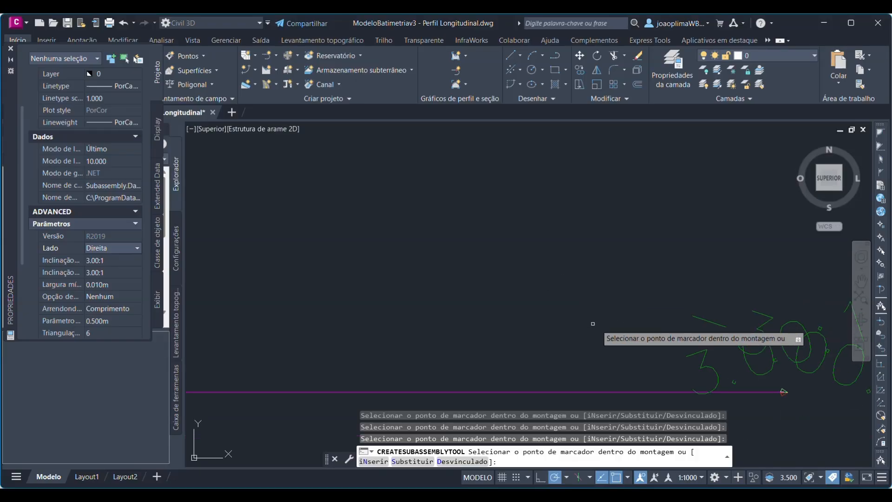
pyautogui.scroll(3, 592, 322)
pyautogui.scroll(5, 600, 351)
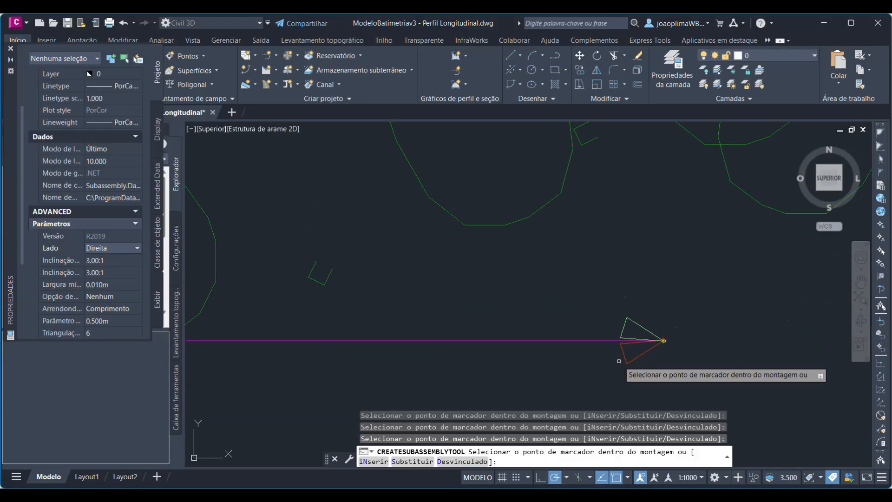
pyautogui.scroll(-10, 619, 361)
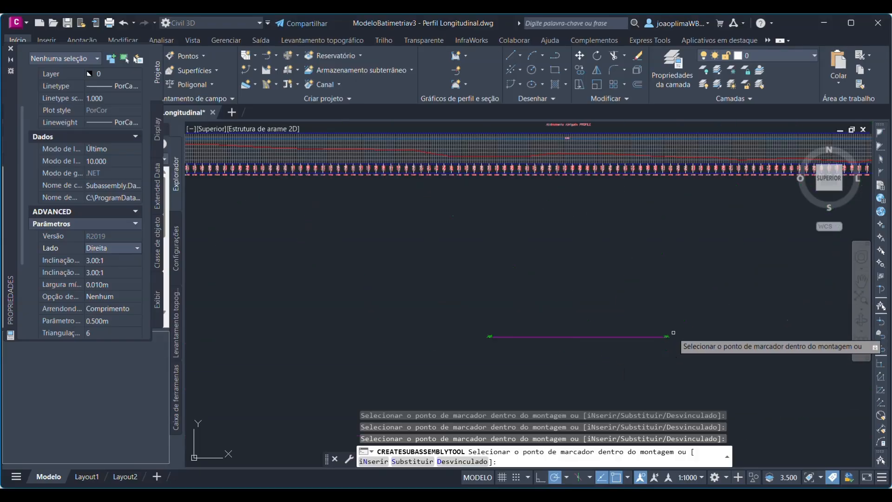
# Start a new corridor and name it Corredor Desabrigado
pyautogui.scroll(4, 675, 332)
pyautogui.moveTo(515, 324); pyautogui.dragTo(577, 285, button='middle')
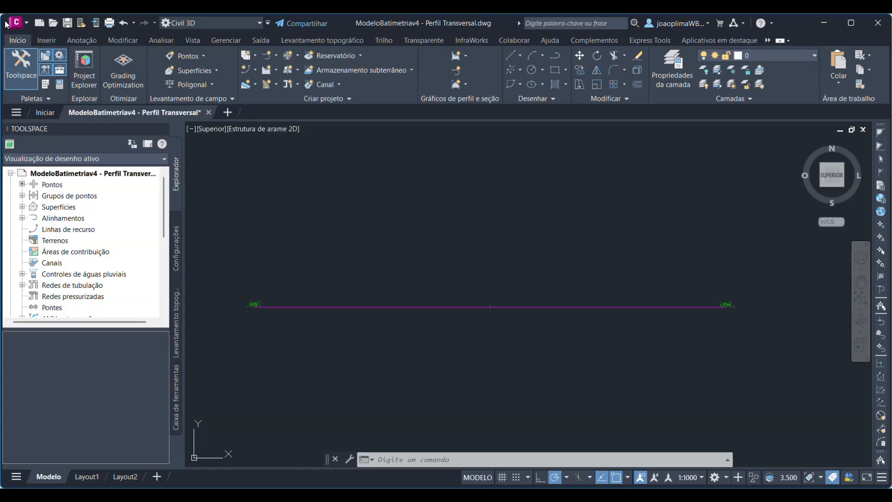
pyautogui.click(280, 86)
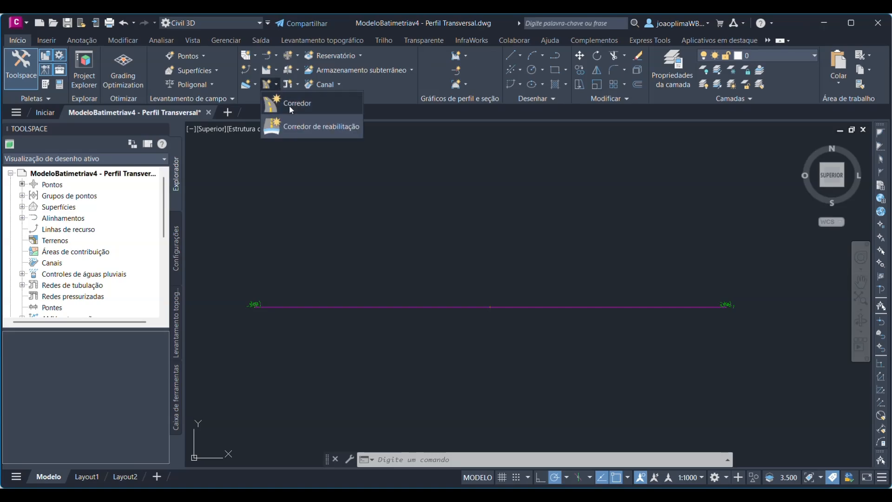
pyautogui.click(291, 108)
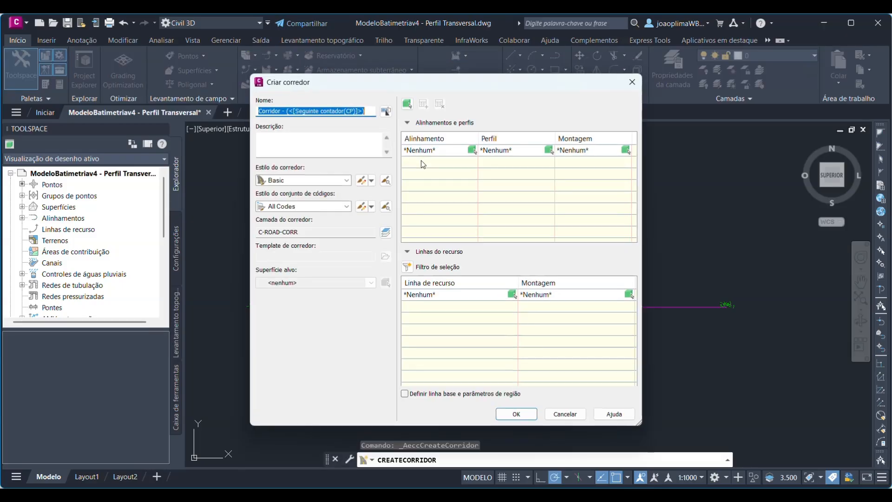
pyautogui.write('Corr')
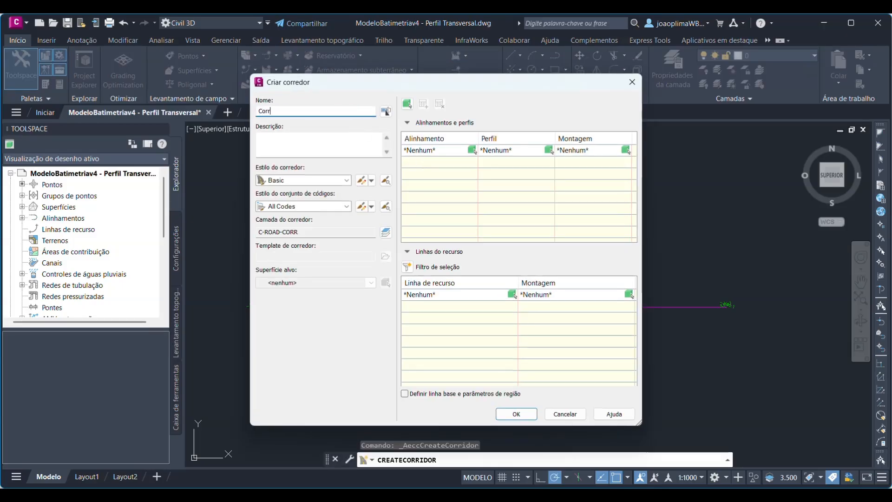
pyautogui.write('edor Desabrigado')
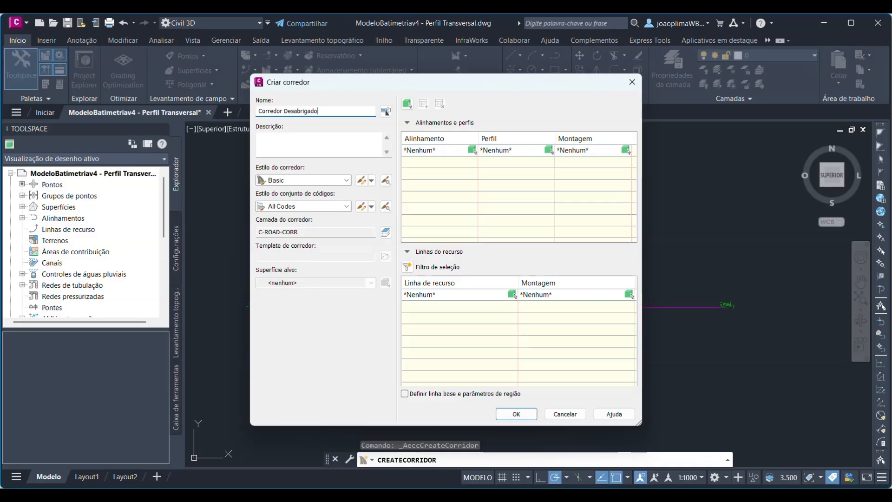
# Assign Alinhamento Desabrigado as the corridor's alignment and ST. Desabrigada as its assembly
pyautogui.click(459, 152)
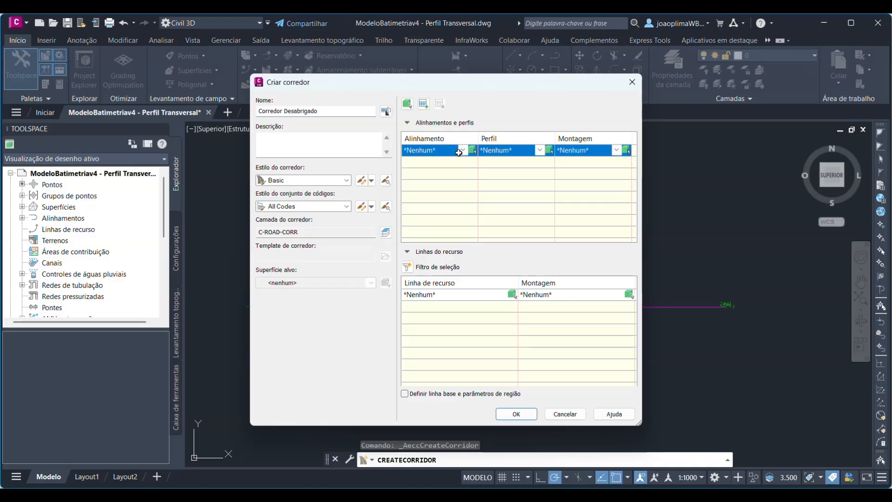
pyautogui.click(462, 151)
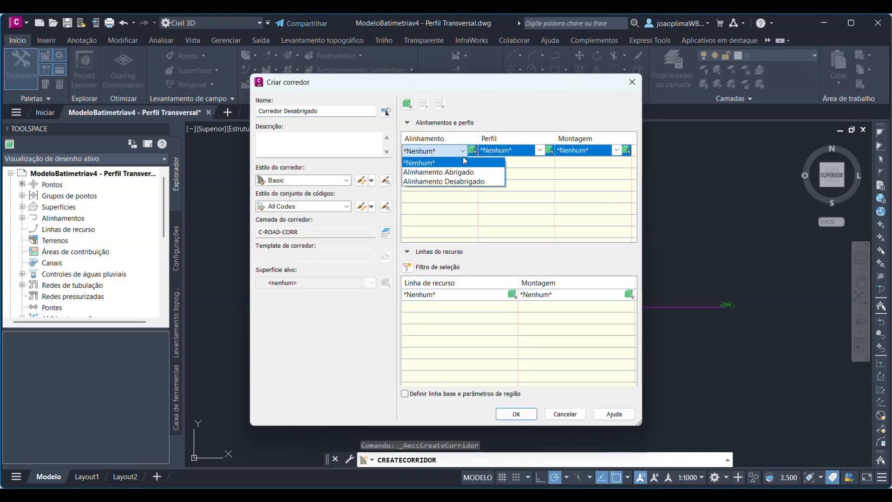
pyautogui.click(461, 182)
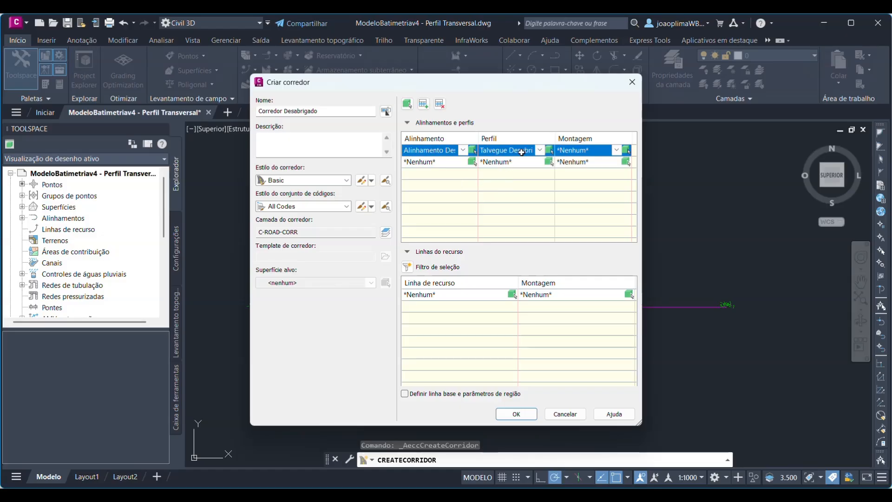
pyautogui.click(617, 150)
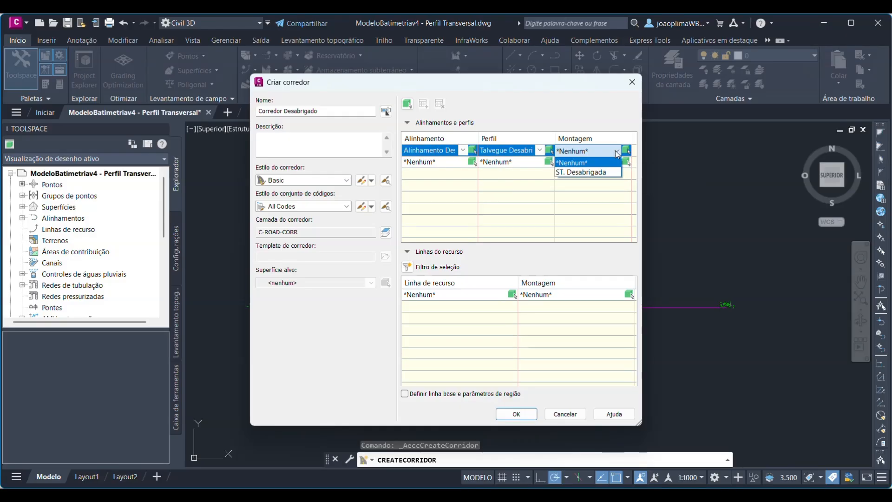
pyautogui.click(598, 172)
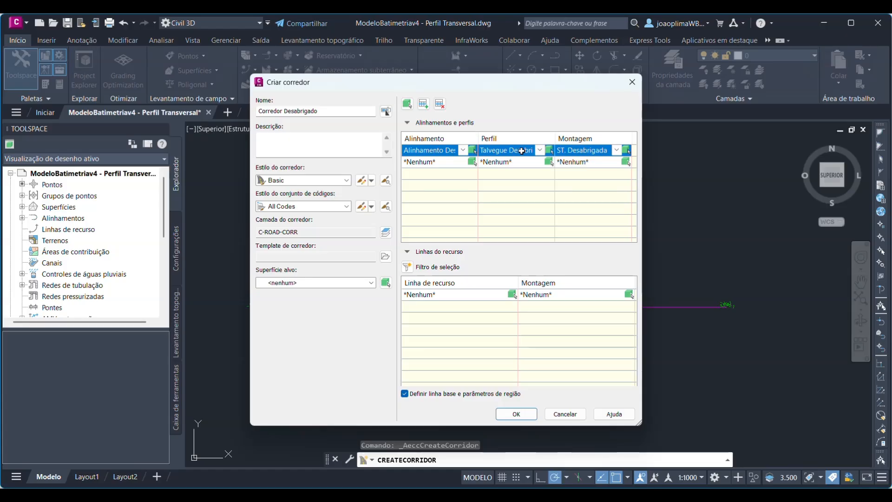
# Set the corridor's target surface to Batimetria de fundo and proceed to its baseline and region parameters
pyautogui.click(318, 283)
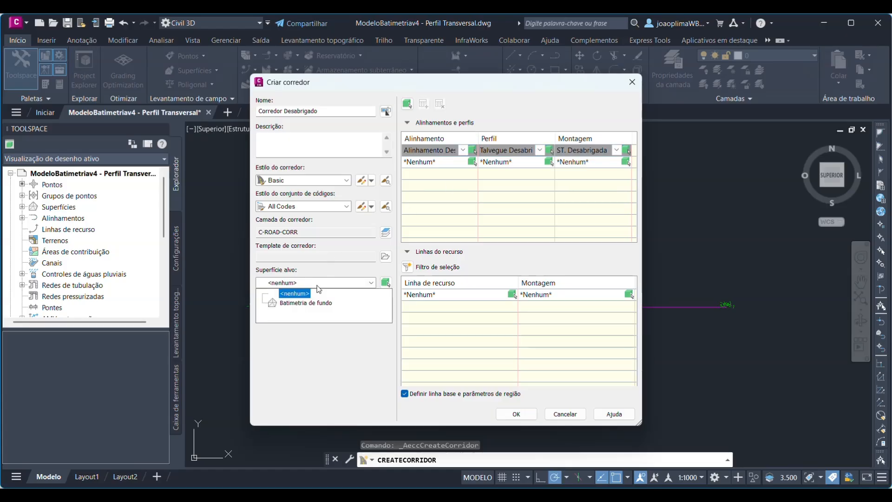
pyautogui.click(307, 304)
pyautogui.click(307, 304)
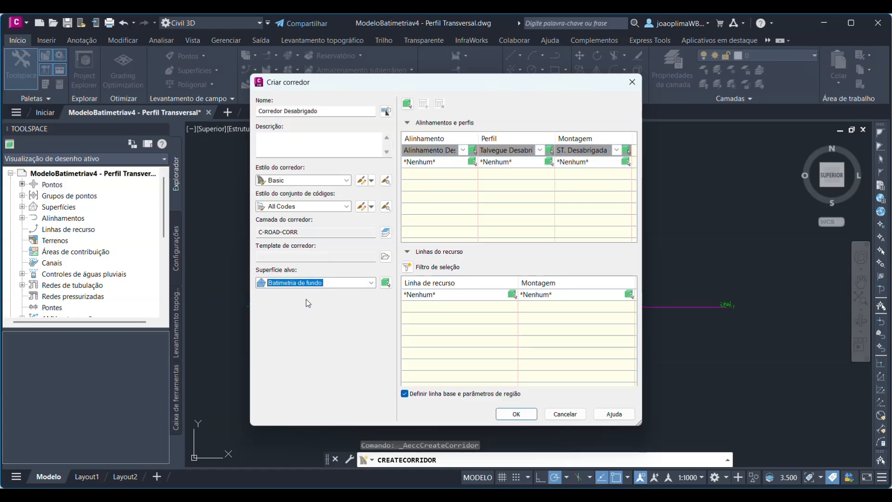
pyautogui.click(522, 415)
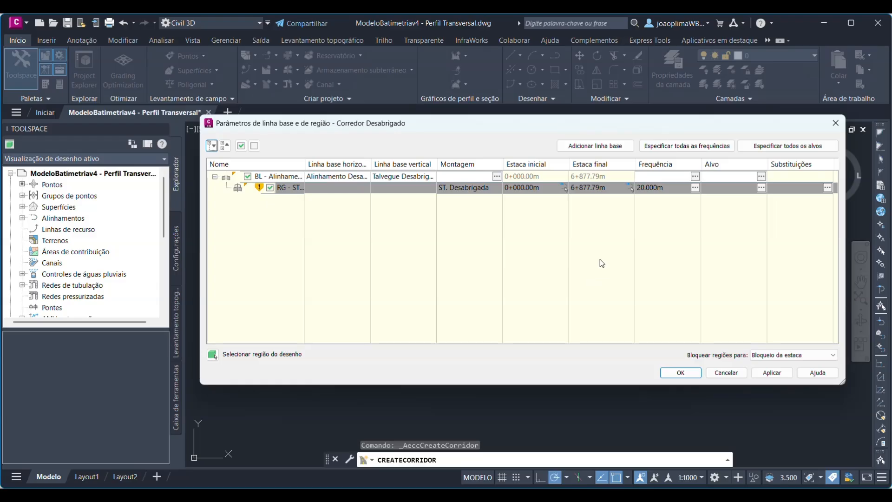
# Target the right link's offset to the Alinhamento Desabrigado-Direita alignment and the left link's offset to Alinhamento Desabrigado-Esquerda
pyautogui.click(790, 146)
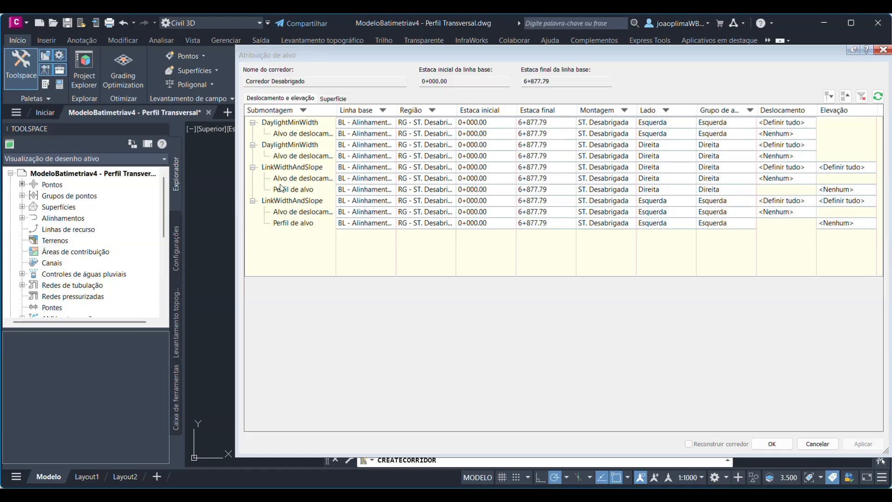
pyautogui.click(362, 178)
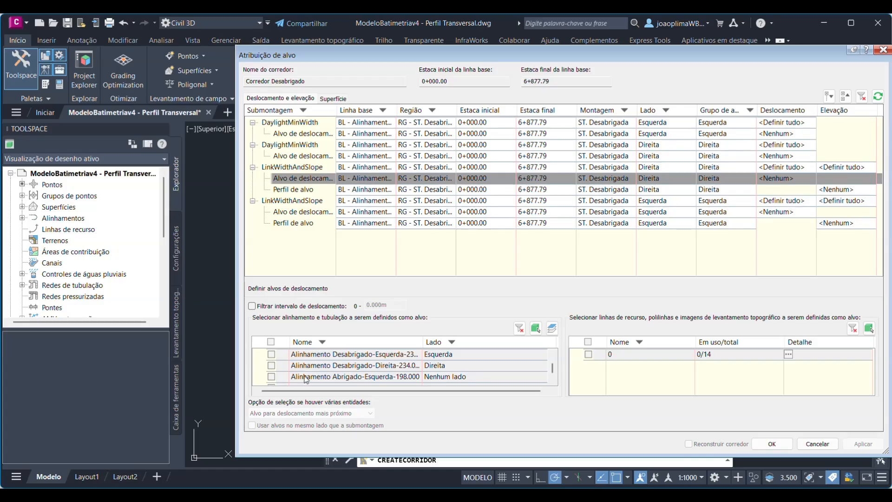
pyautogui.click(271, 365)
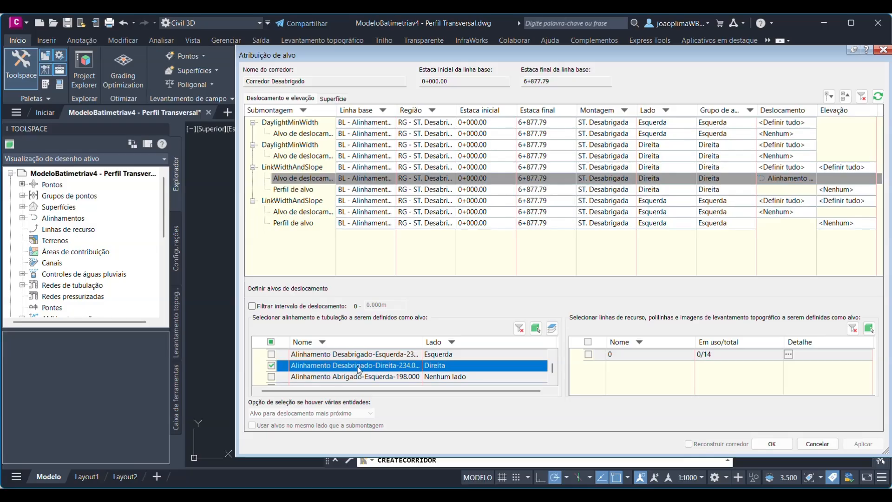
pyautogui.click(356, 213)
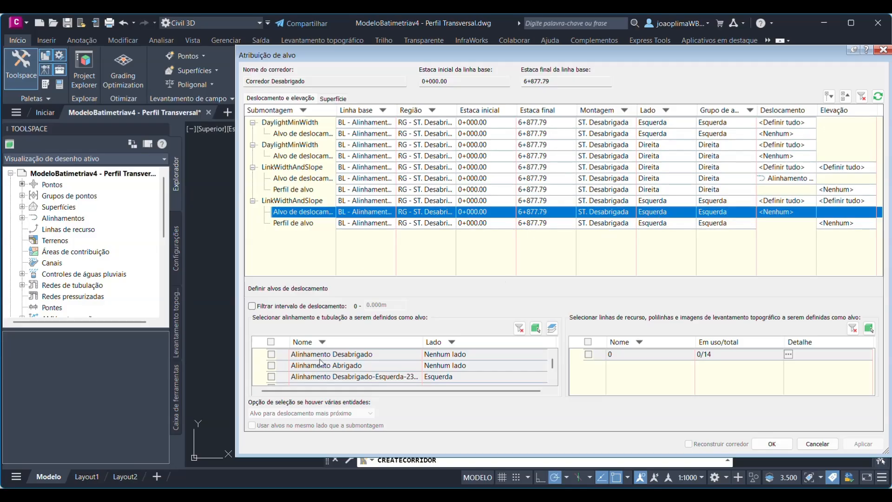
pyautogui.click(271, 354)
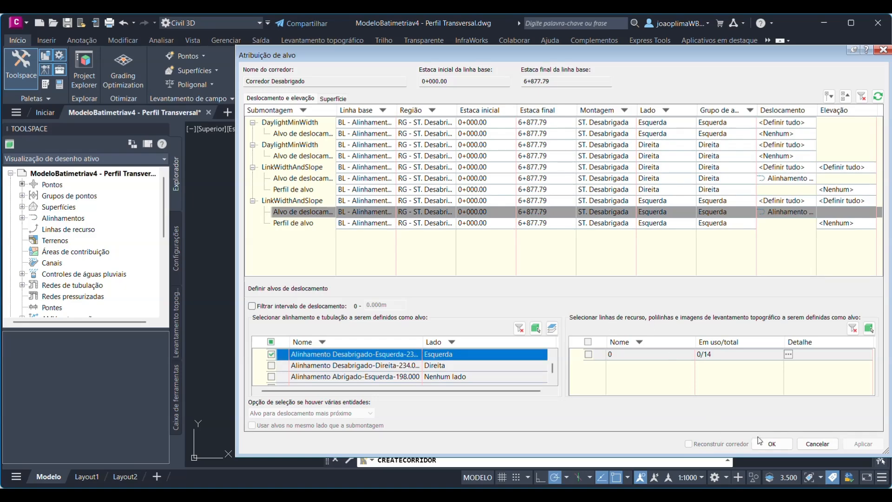
# Accept the target assignments and the baseline and region parameters, and rebuild the corridor
pyautogui.click(773, 444)
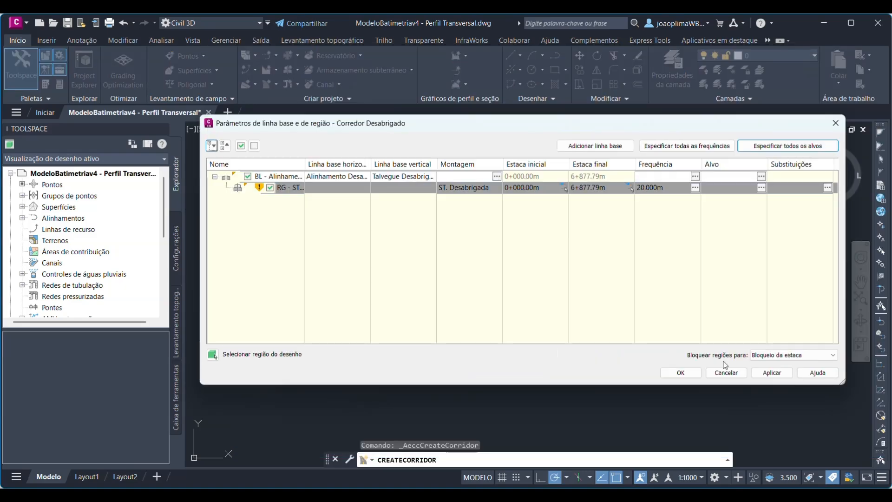
pyautogui.click(680, 373)
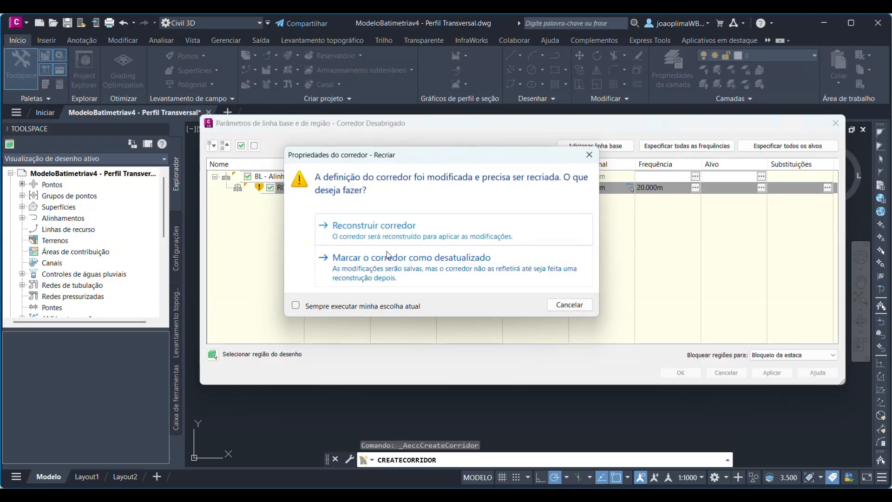
pyautogui.click(374, 226)
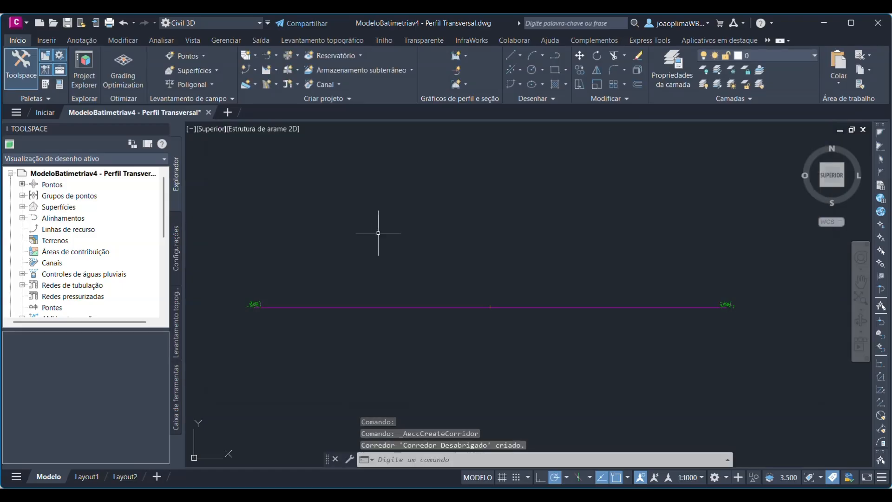
# Examine the corridor in plan over the bathymetry, checking its curve and its edges against the channel's offset alignments
pyautogui.scroll(-6, 378, 233)
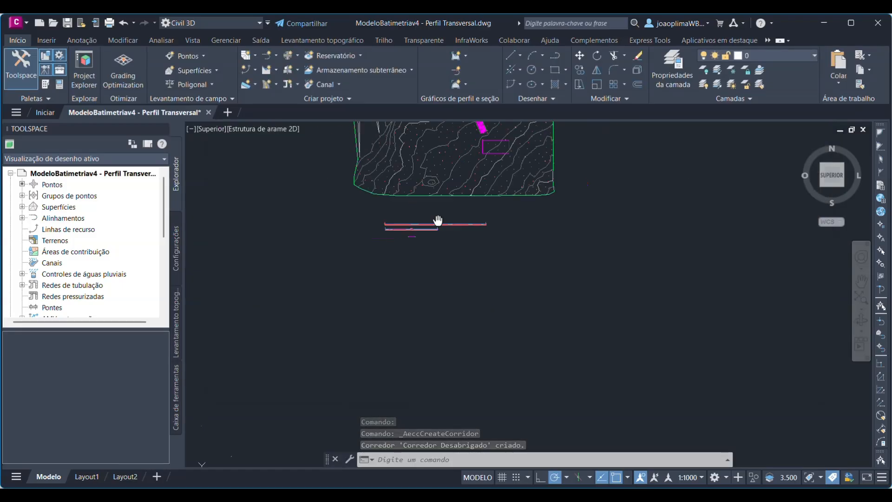
pyautogui.moveTo(437, 221); pyautogui.dragTo(422, 375, button='middle')
pyautogui.scroll(8, 458, 253)
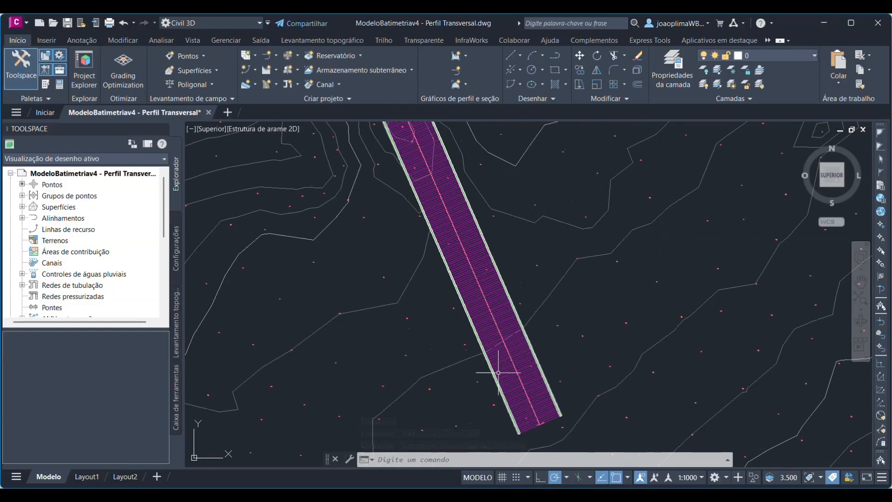
pyautogui.moveTo(453, 219); pyautogui.dragTo(460, 359, button='middle')
pyautogui.moveTo(439, 233); pyautogui.dragTo(528, 409, button='middle')
pyautogui.scroll(8, 483, 308)
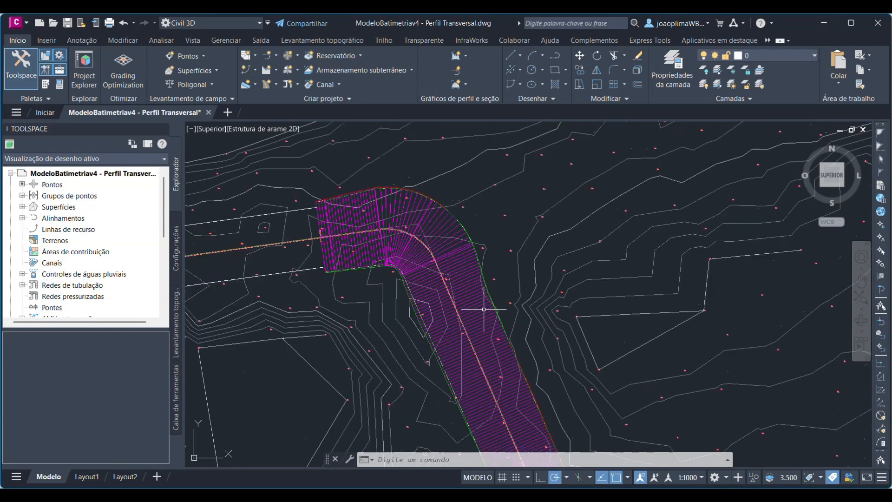
pyautogui.scroll(4, 456, 183)
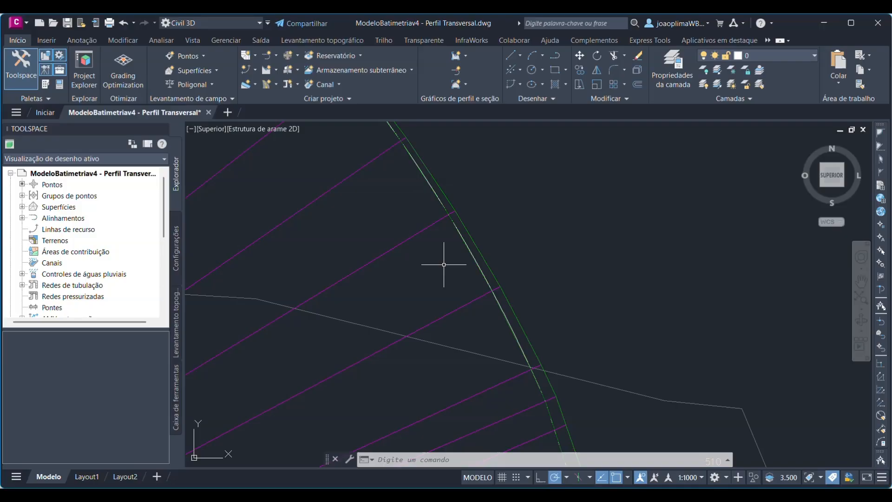
pyautogui.scroll(1, 453, 263)
pyautogui.scroll(-6, 456, 266)
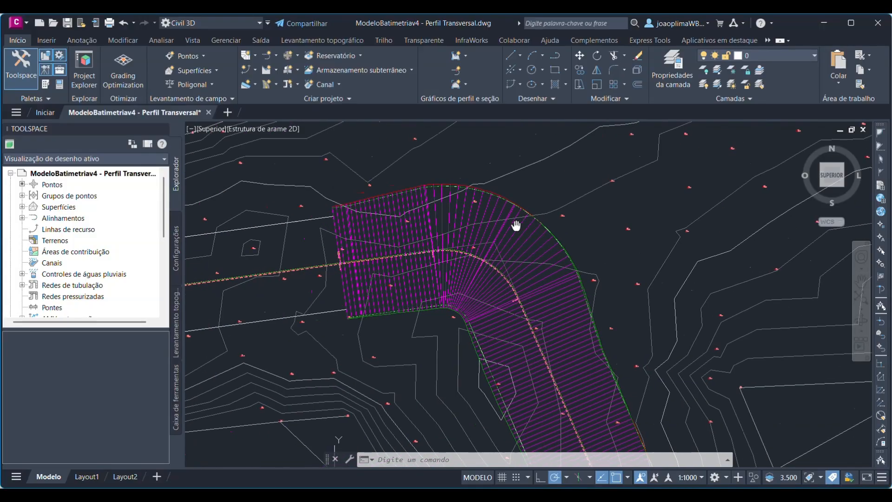
pyautogui.scroll(3, 517, 225)
pyautogui.scroll(5, 504, 195)
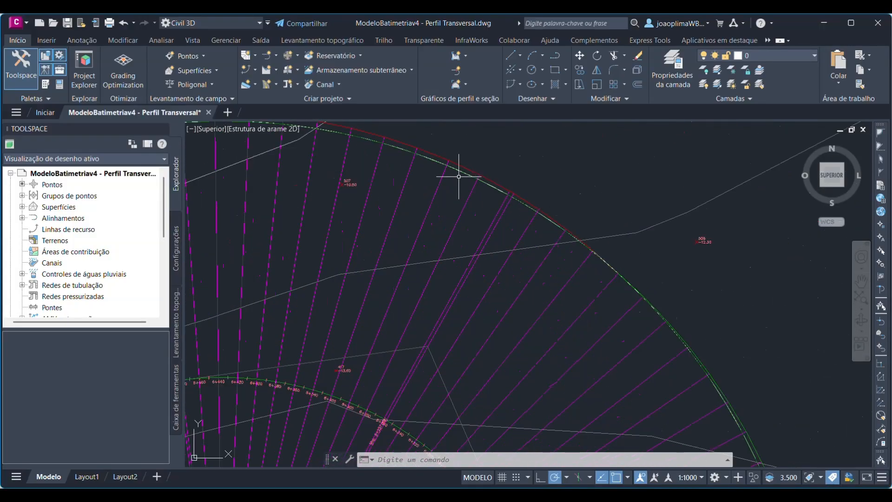
pyautogui.moveTo(718, 341); pyautogui.dragTo(522, 174, button='middle')
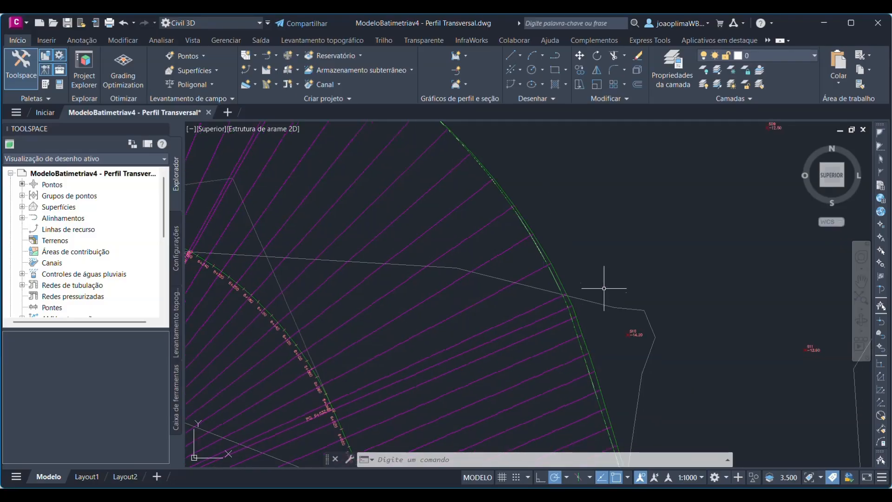
pyautogui.moveTo(566, 295)
pyautogui.mouseDown(button='middle')
pyautogui.moveTo(558, 325)
pyautogui.moveTo(717, 420)
pyautogui.moveTo(765, 332)
pyautogui.moveTo(644, 167)
pyautogui.mouseUp(button='middle')
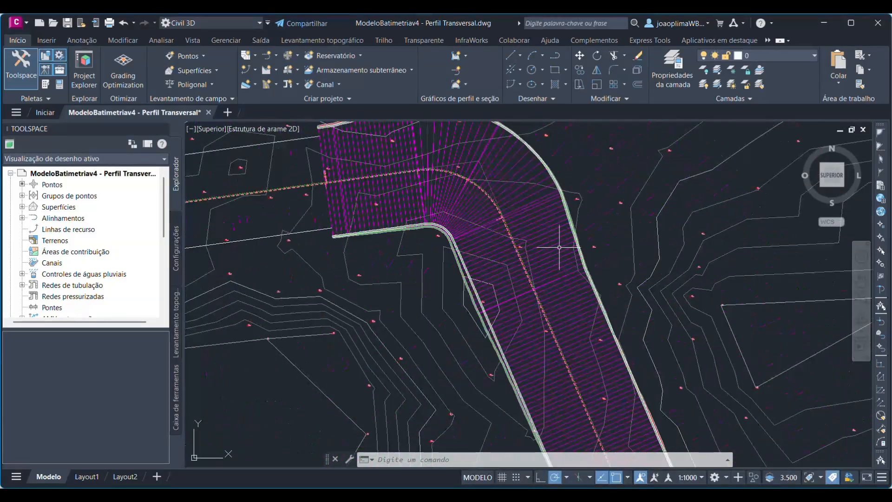
pyautogui.moveTo(594, 306)
pyautogui.mouseDown(button='middle')
pyautogui.moveTo(500, 178)
pyautogui.moveTo(454, 229)
pyautogui.moveTo(408, 325)
pyautogui.moveTo(412, 339)
pyautogui.mouseUp(button='middle')
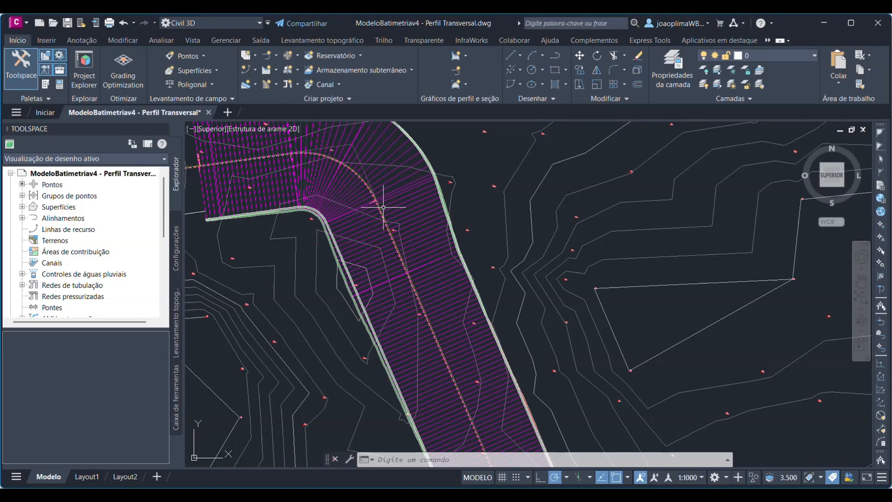
pyautogui.scroll(-1, 375, 203)
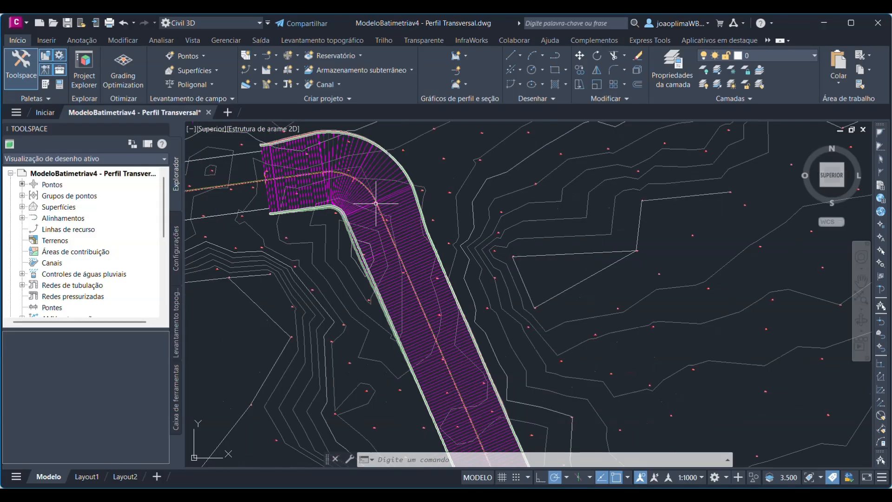
# Create a surface in Corredor Desabrigado's properties and add the Top link code as its data
pyautogui.scroll(-2, 47, 266)
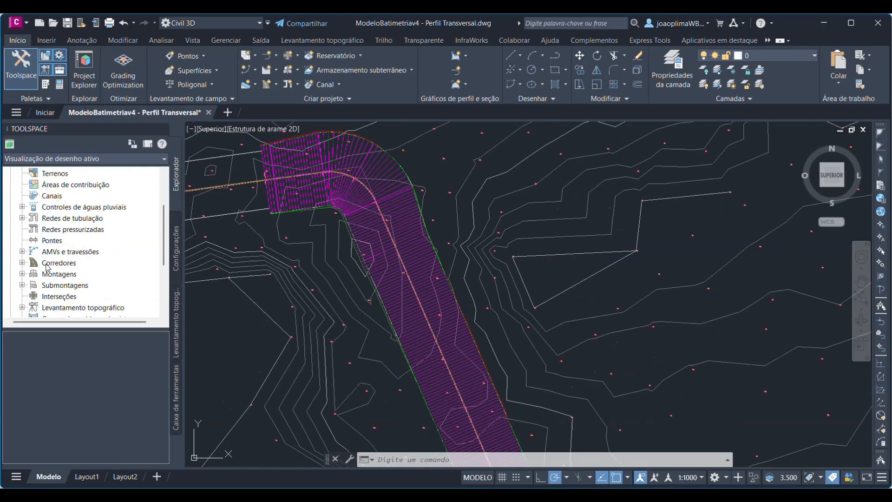
pyautogui.click(22, 264)
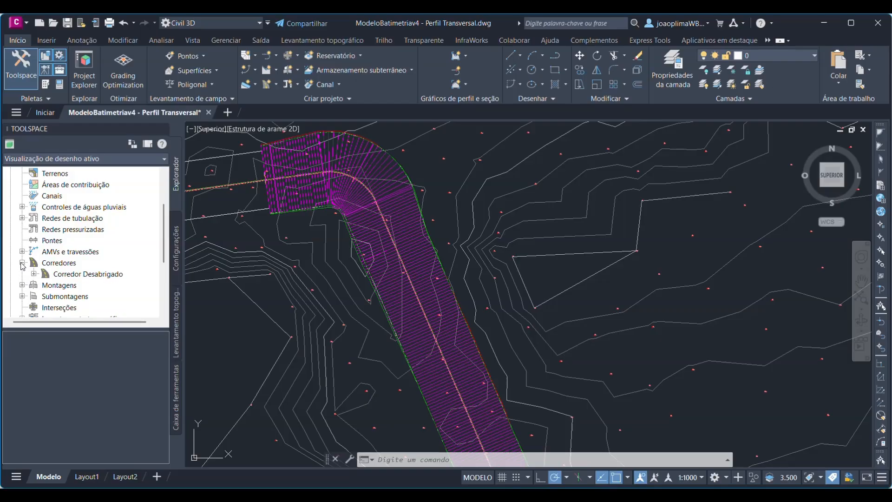
pyautogui.rightClick(80, 276)
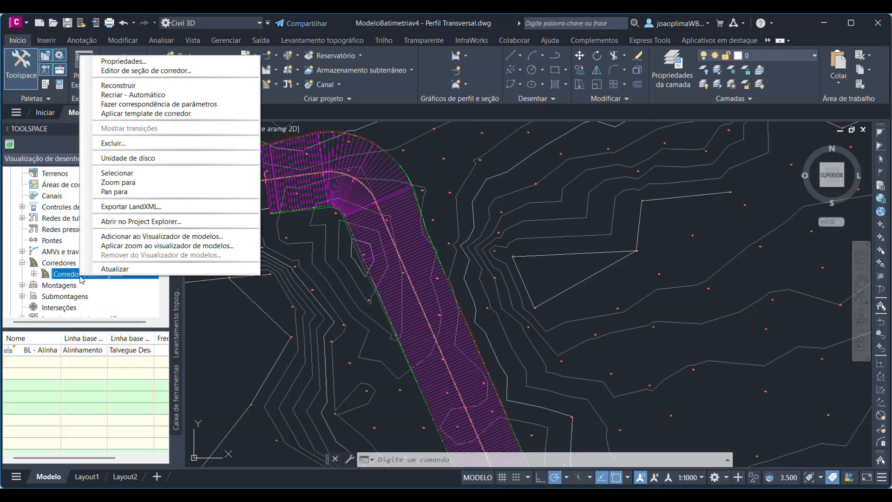
pyautogui.click(122, 62)
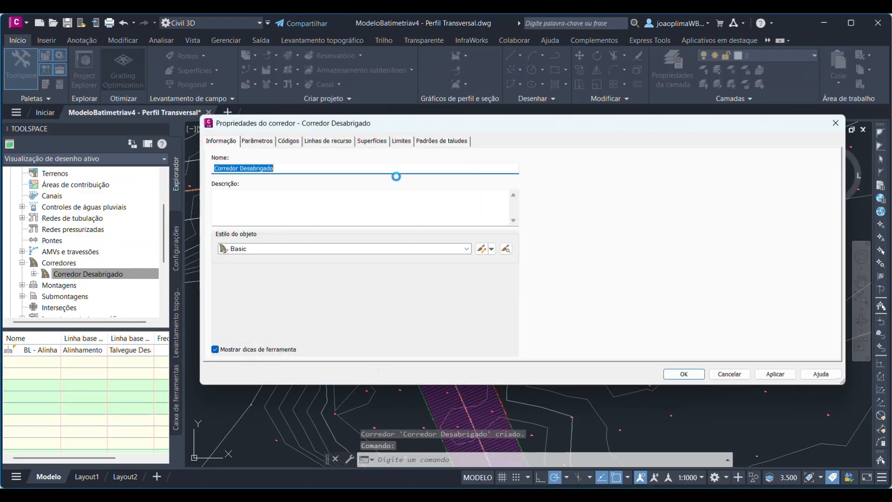
pyautogui.click(371, 142)
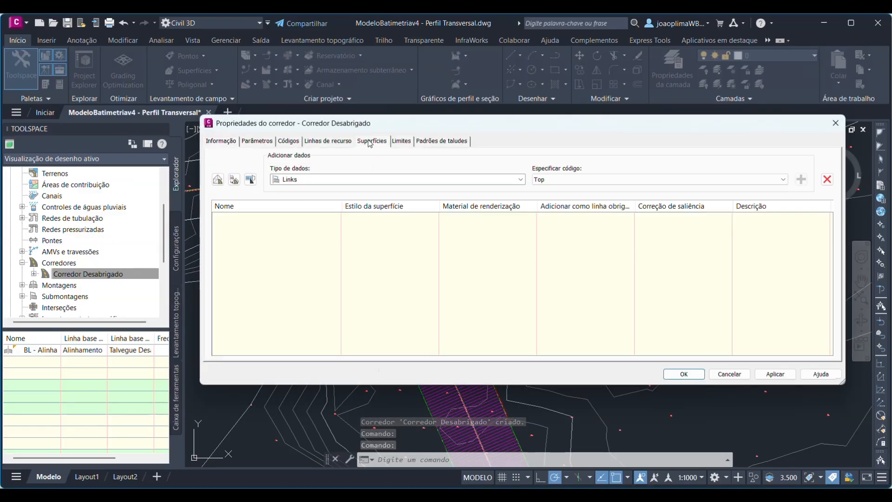
pyautogui.click(219, 179)
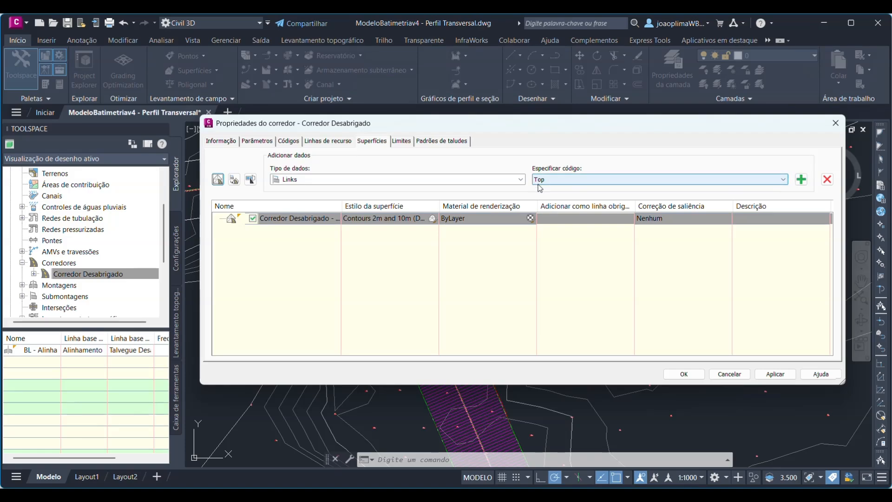
pyautogui.click(801, 180)
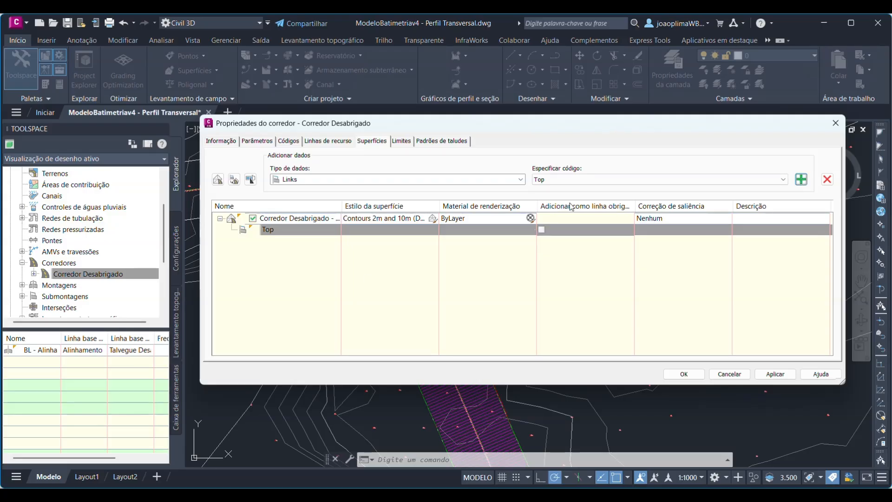
# Include the Top links as breaklines and set the corridor surface's overhang correction to Links superiores
pyautogui.click(541, 229)
pyautogui.click(681, 222)
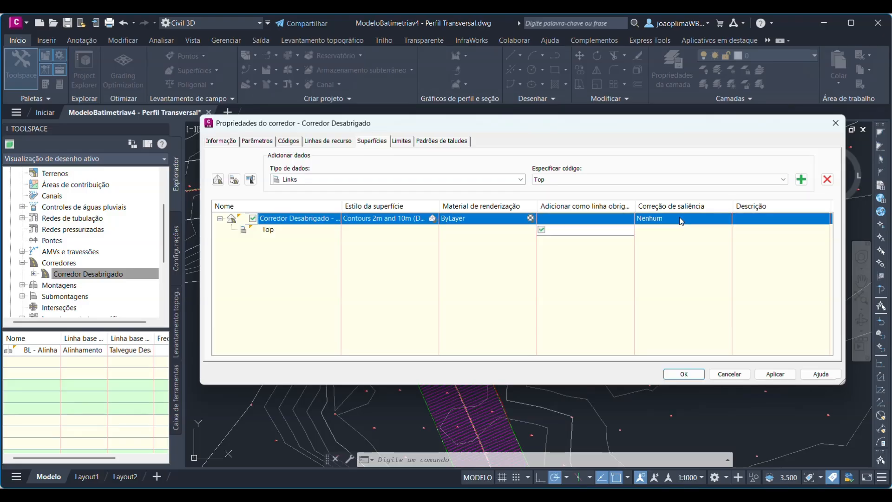
pyautogui.click(681, 221)
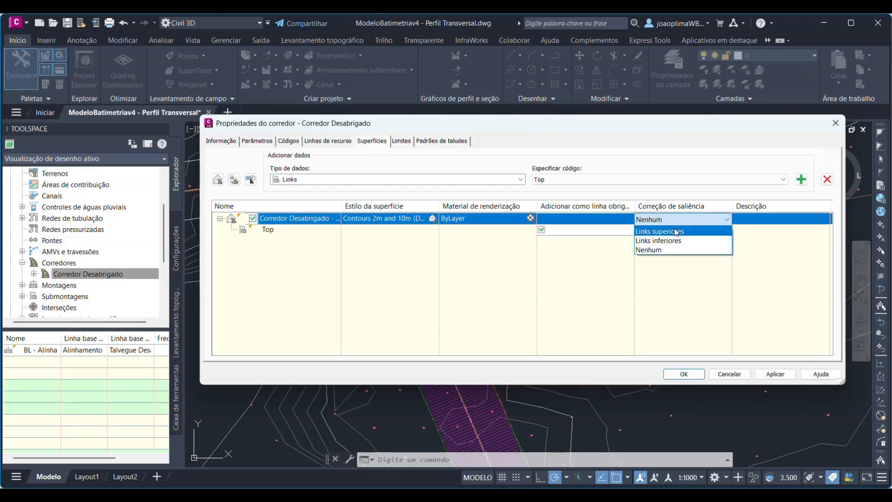
pyautogui.click(674, 232)
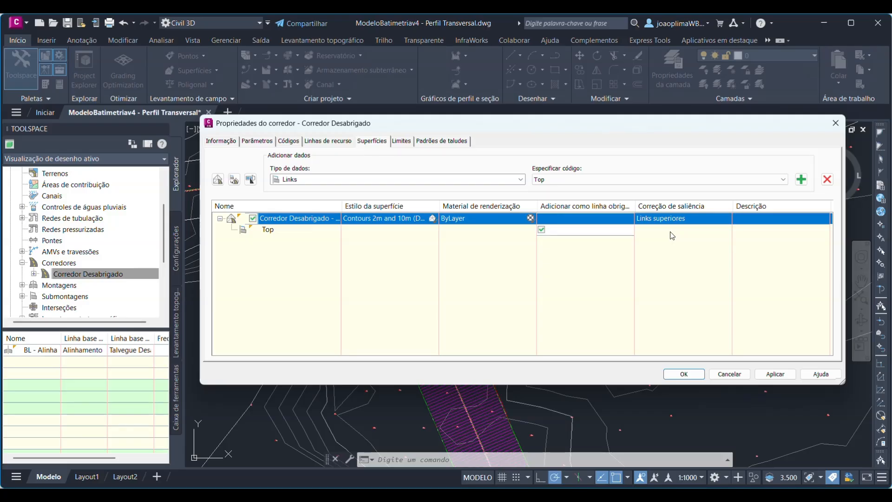
# Add the corridor extents as the outer boundary of the corridor surface and rebuild the corridor
pyautogui.click(395, 141)
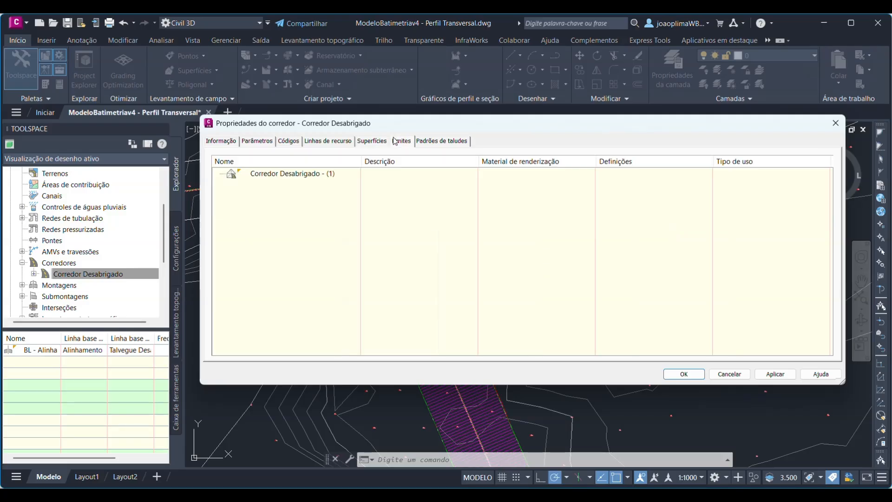
pyautogui.rightClick(261, 176)
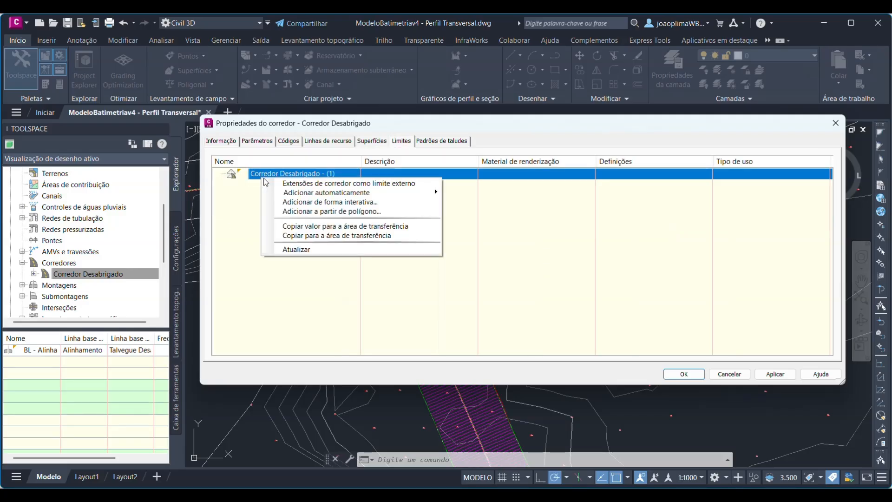
pyautogui.click(279, 185)
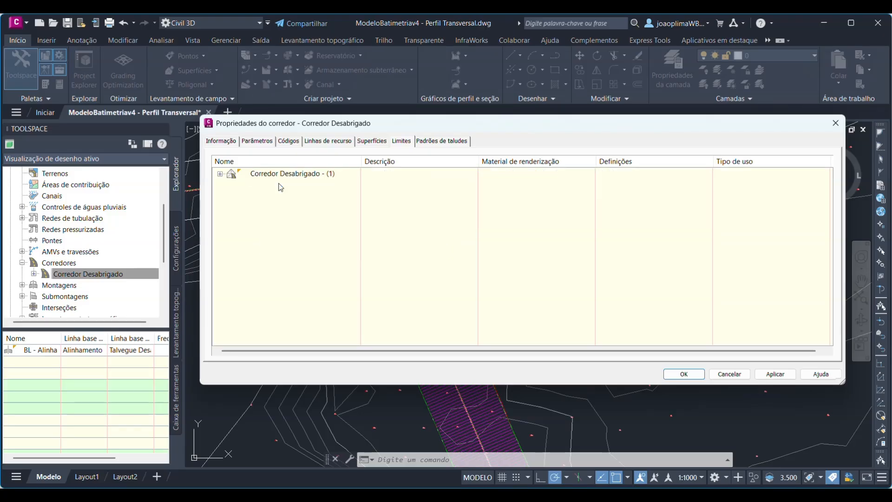
pyautogui.click(671, 374)
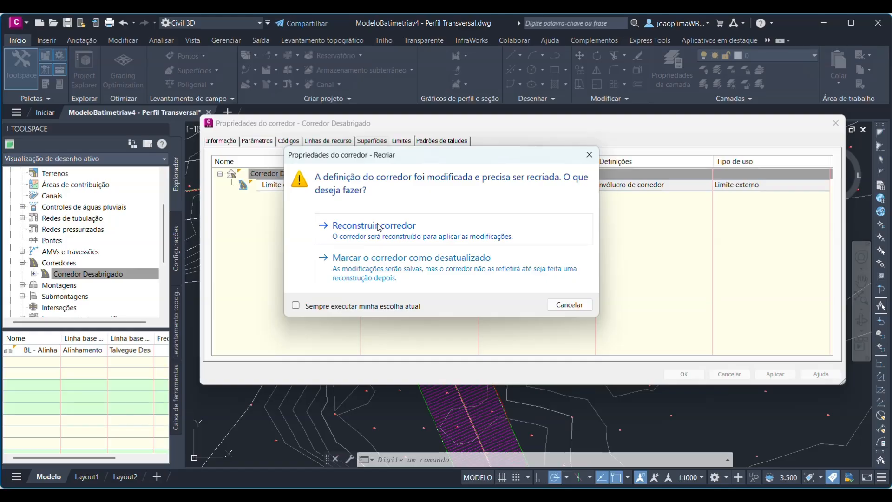
pyautogui.click(378, 227)
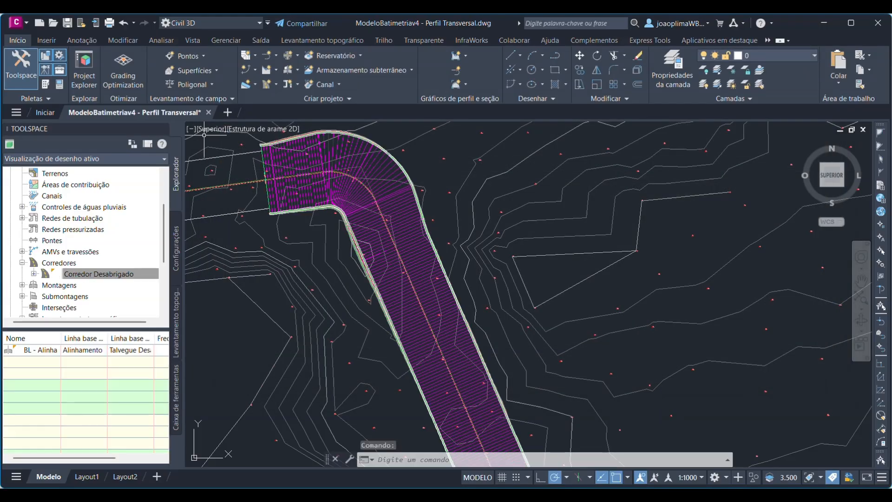
# Start a new TIN volume surface from the volumes dashboard and name it Volume de dragem
pyautogui.click(158, 42)
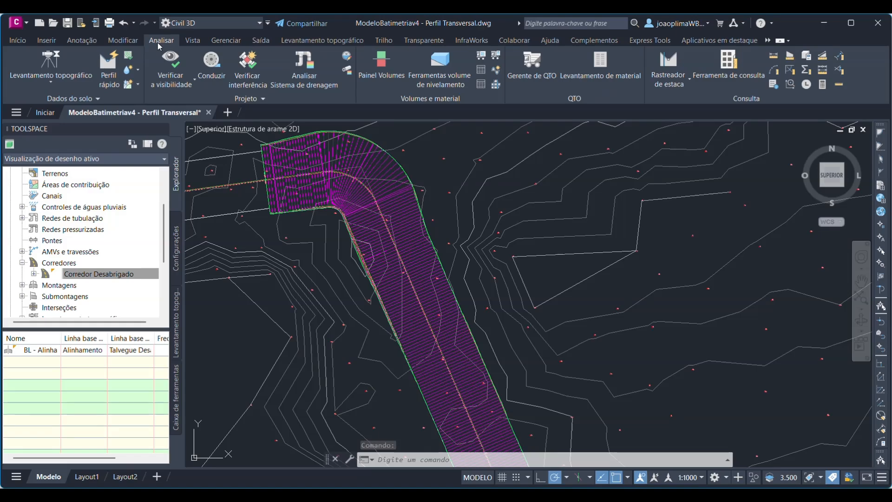
pyautogui.click(392, 79)
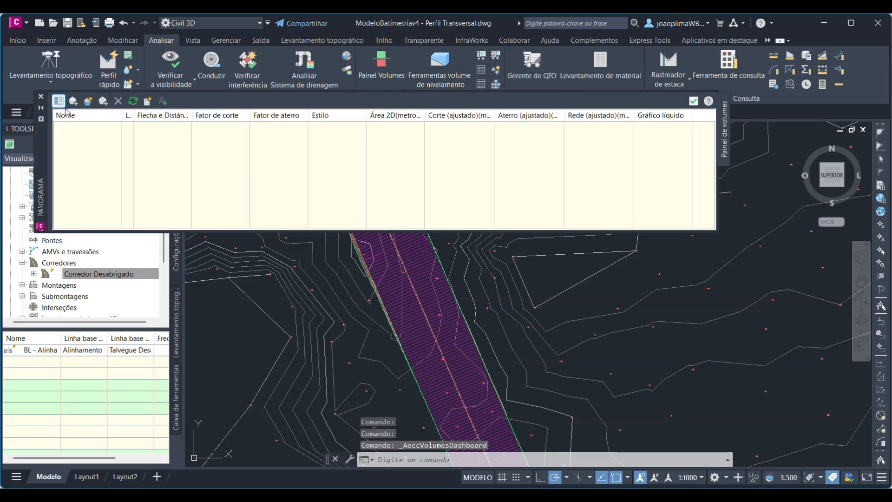
pyautogui.click(88, 101)
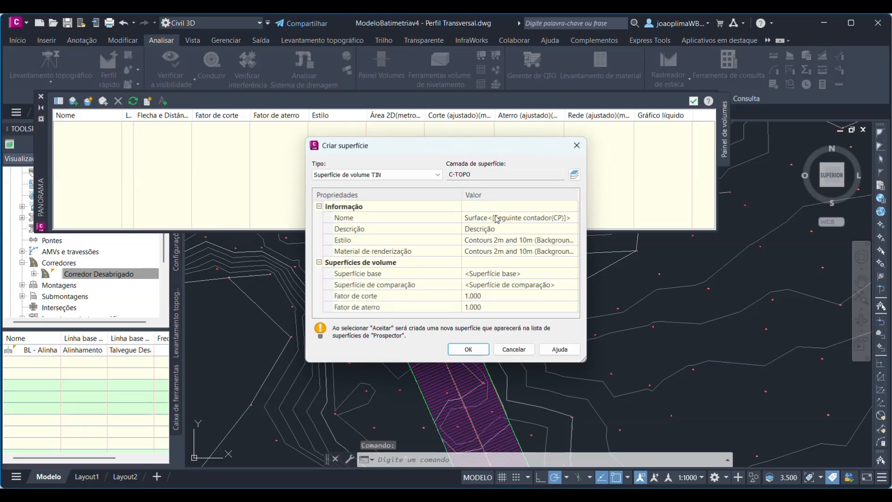
pyautogui.click(497, 217)
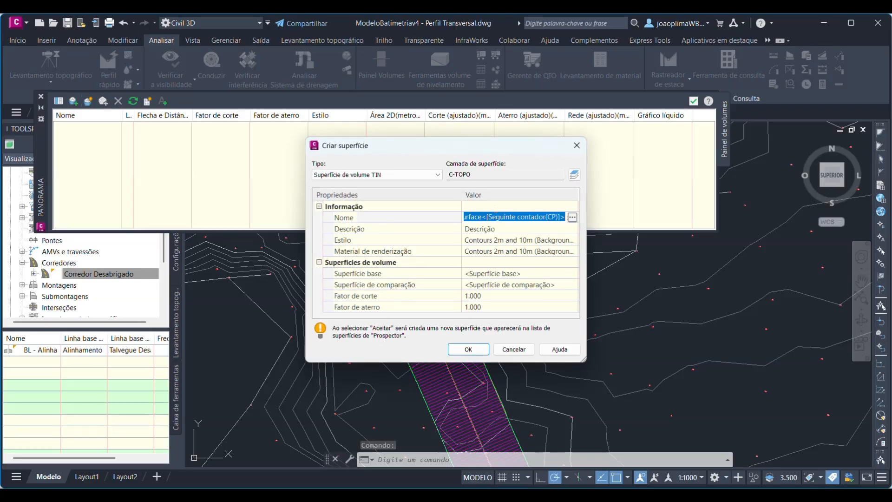
pyautogui.write('Volume de ')
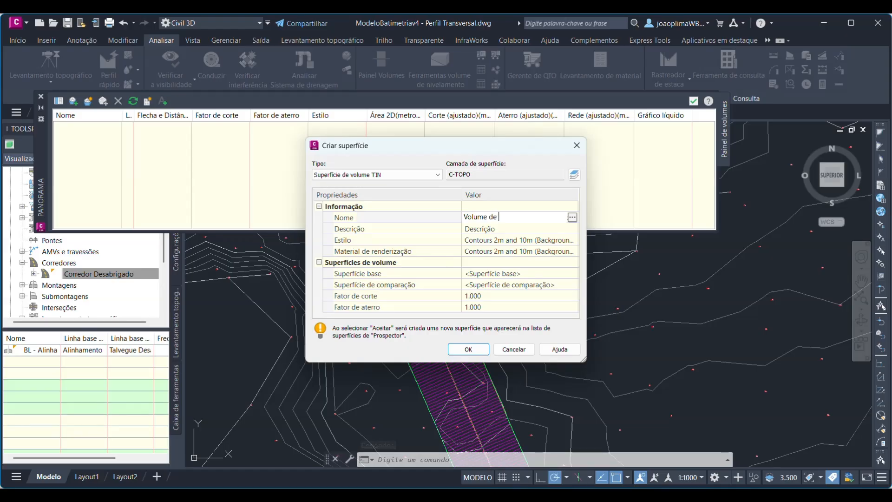
pyautogui.write('dragem')
# Set Batimetria de fundo as base surface and Corredor Desabrigado - (1) as comparison surface, and create the volume surface
pyautogui.click(483, 273)
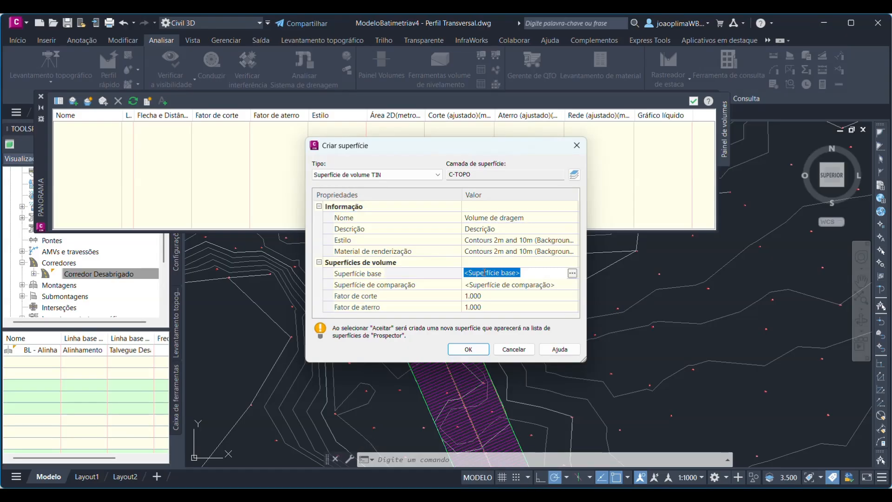
pyautogui.click(572, 273)
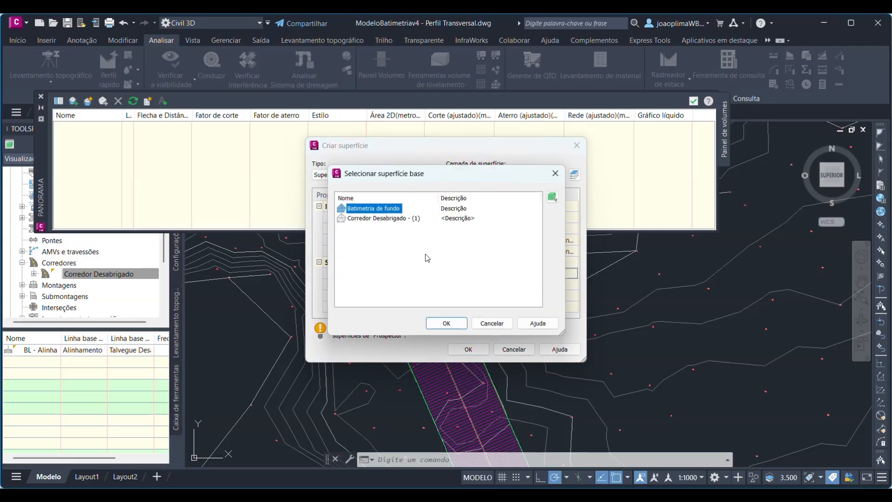
pyautogui.click(446, 322)
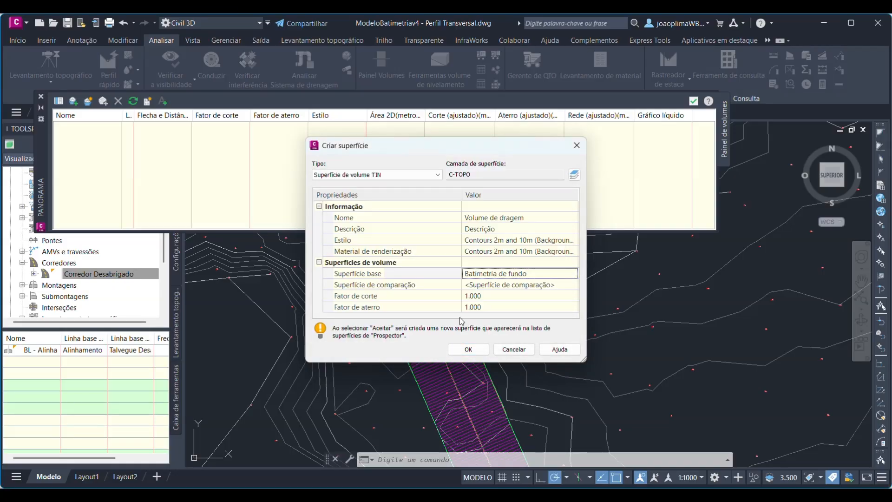
pyautogui.click(528, 288)
pyautogui.click(572, 284)
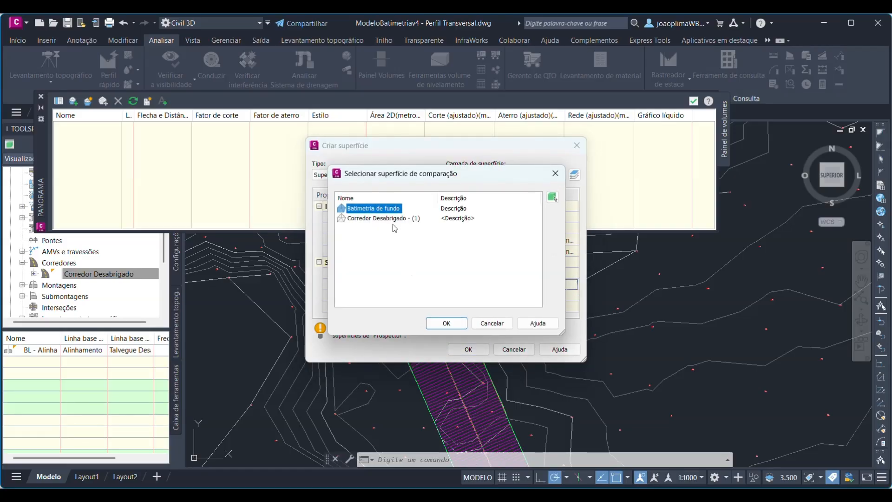
pyautogui.click(391, 219)
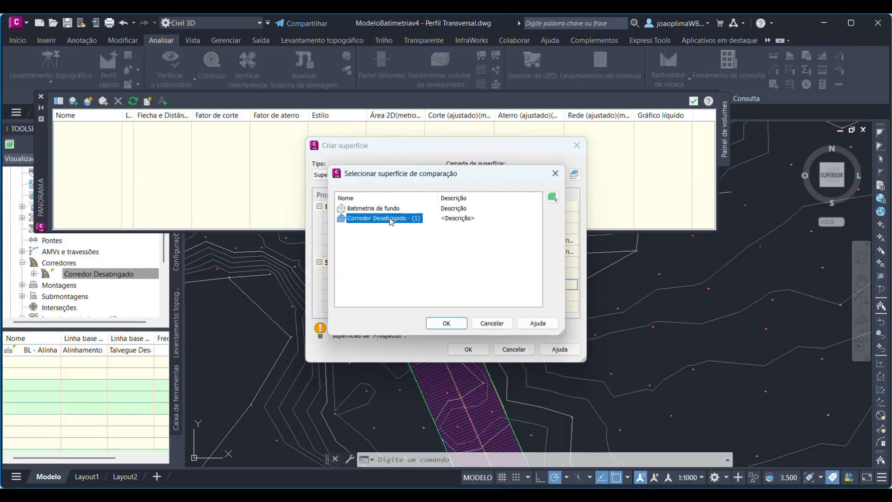
pyautogui.click(459, 326)
pyautogui.click(468, 349)
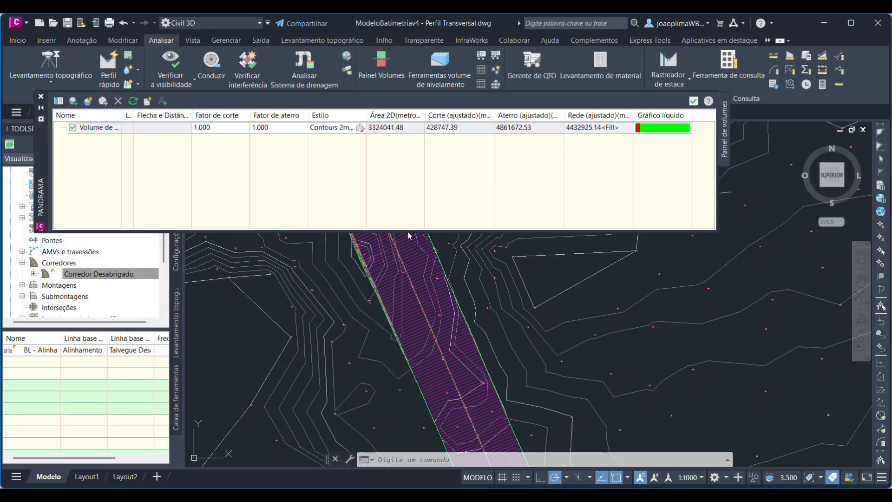
# Open the style of the channel's longitudinal profile view for editing
pyautogui.scroll(-2, 408, 236)
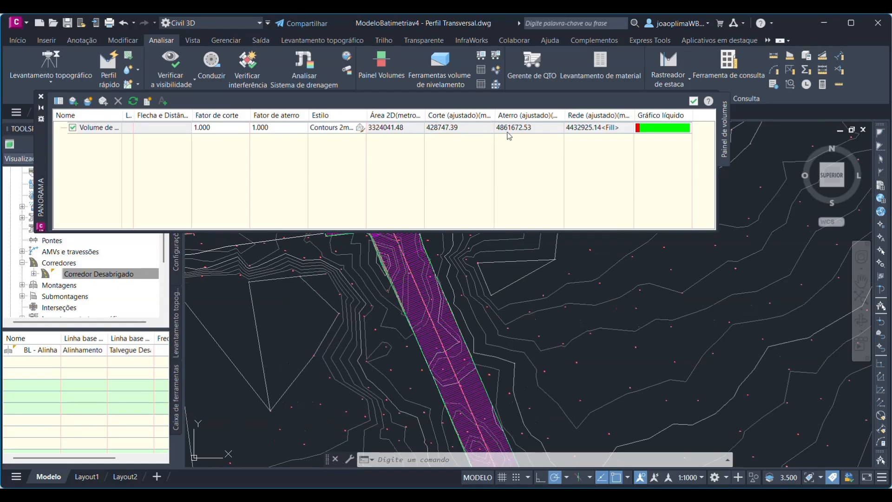
pyautogui.scroll(-4, 427, 371)
pyautogui.scroll(2, 414, 425)
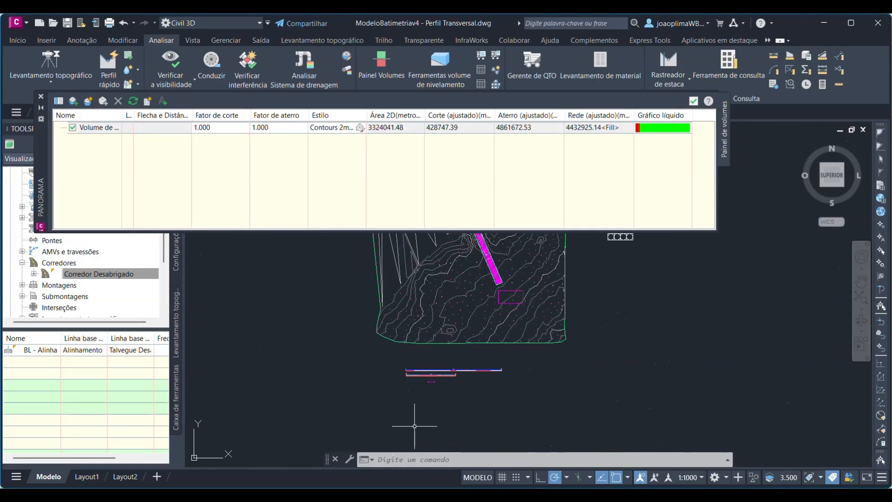
pyautogui.scroll(5, 420, 381)
pyautogui.moveTo(260, 285); pyautogui.dragTo(739, 288, button='middle')
pyautogui.scroll(5, 494, 323)
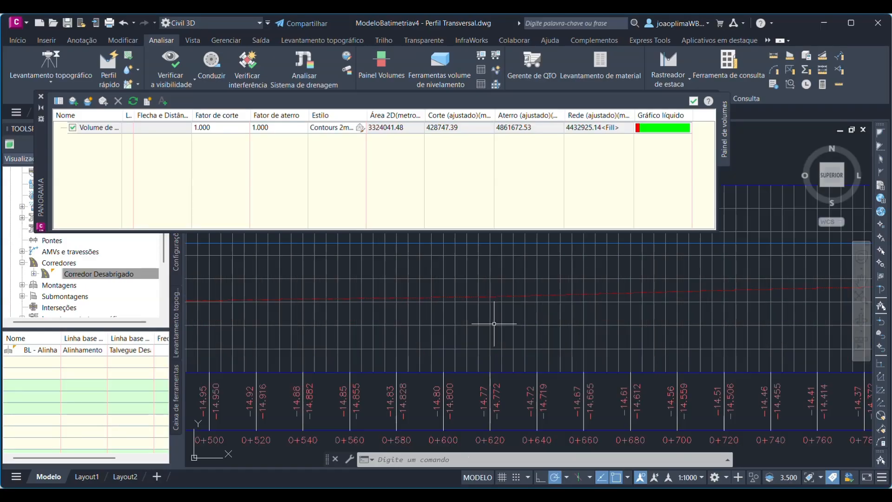
pyautogui.click(477, 285)
pyautogui.rightClick(478, 287)
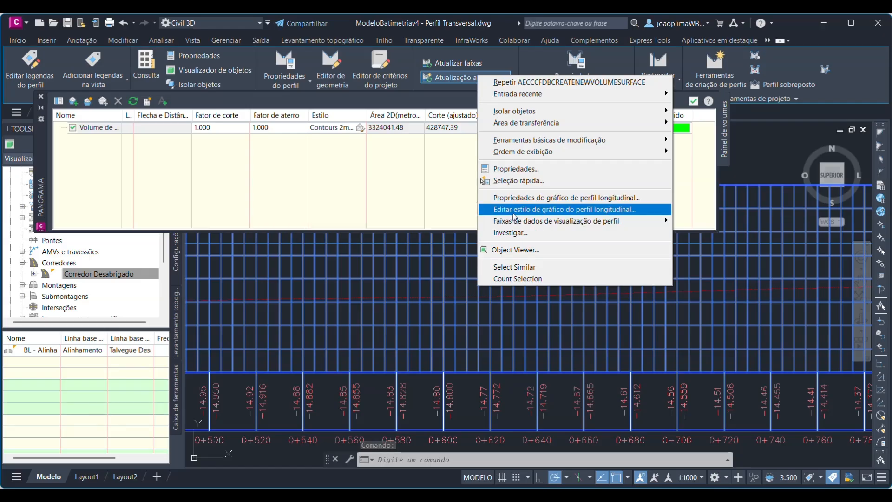
pyautogui.click(514, 214)
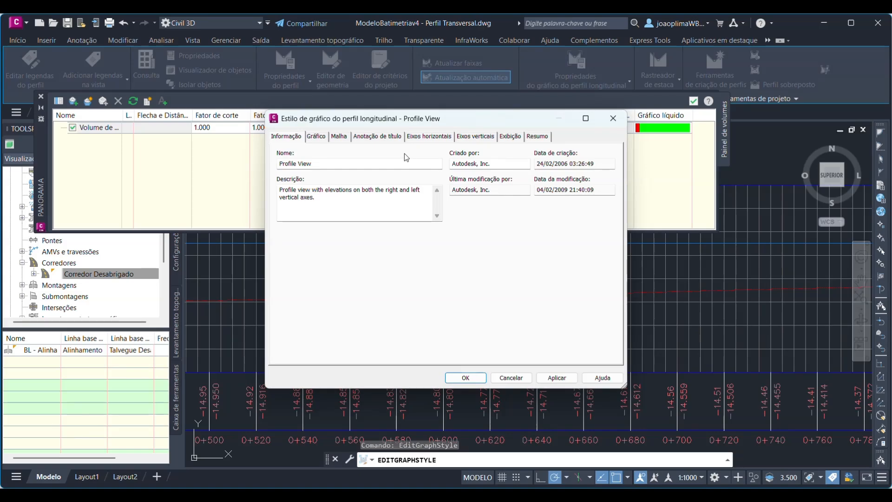
# Turn off the two horizontal and two vertical grid components in the Profile View style's plan display and save the style
pyautogui.click(510, 137)
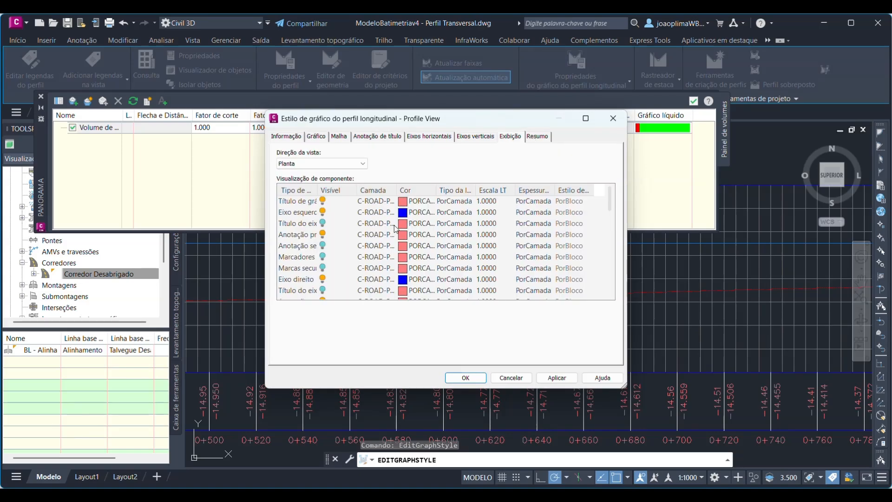
pyautogui.scroll(-5, 330, 260)
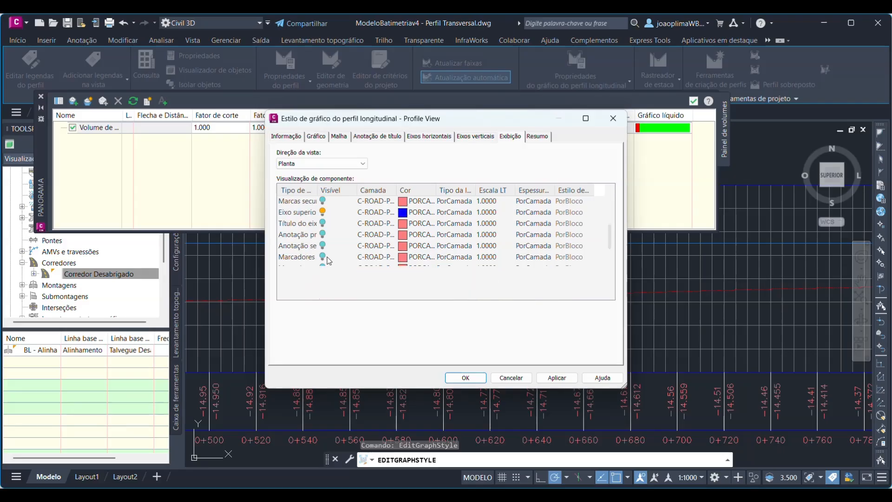
pyautogui.scroll(-1, 331, 262)
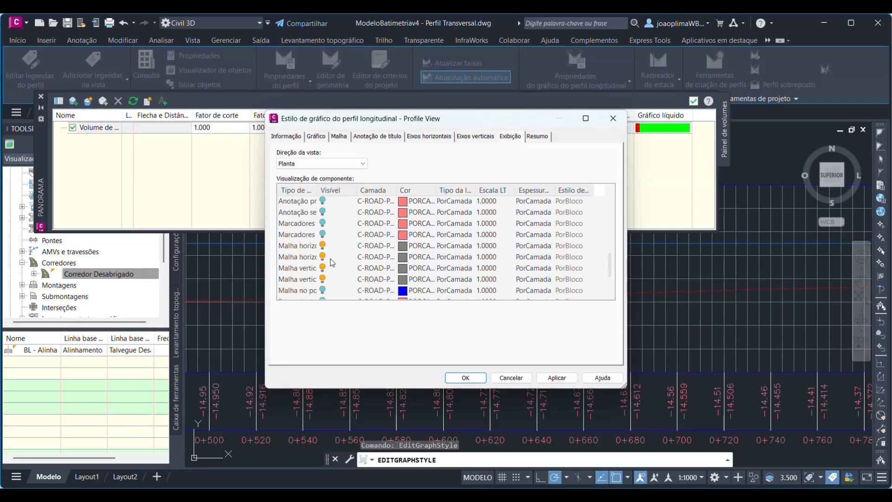
pyautogui.click(322, 246)
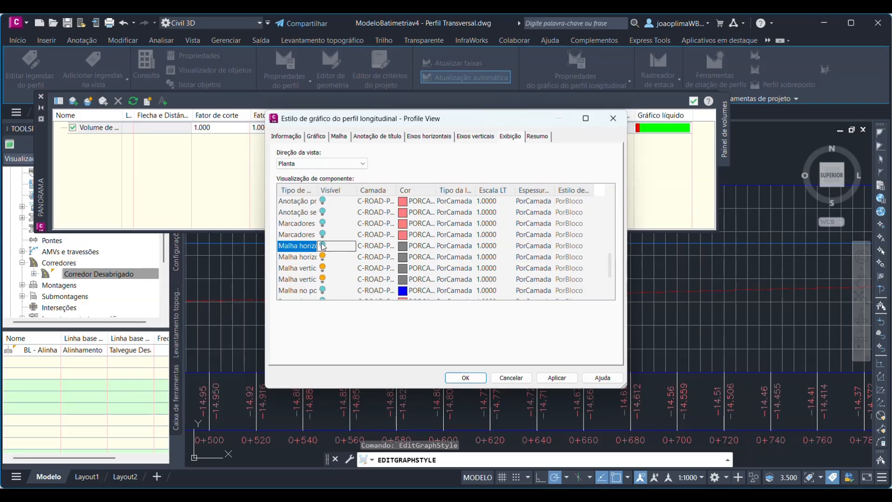
pyautogui.click(322, 258)
pyautogui.click(323, 269)
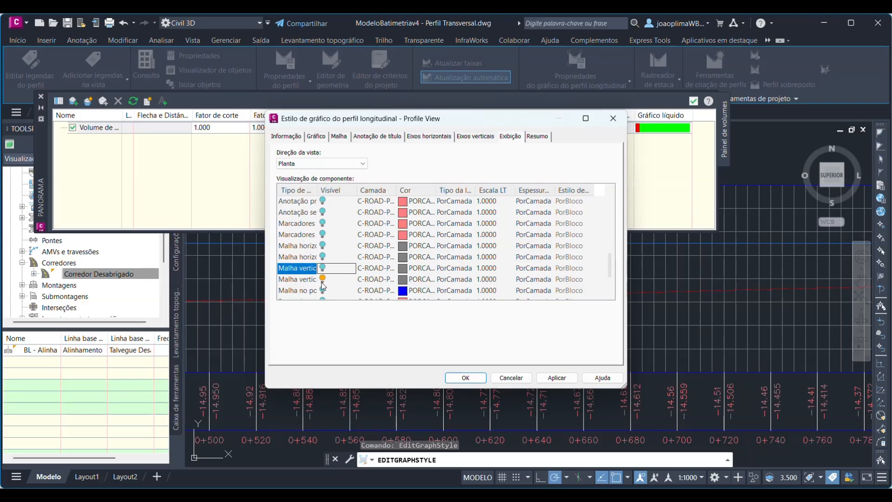
pyautogui.click(323, 280)
pyautogui.click(469, 378)
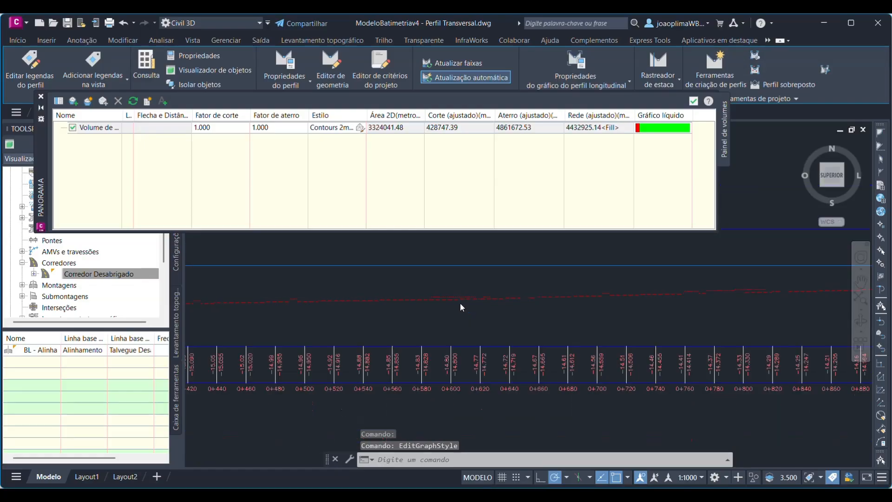
# Examine the Alinhamento Desabrigado longitudinal profile view along its full length to its far end
pyautogui.scroll(-5, 670, 308)
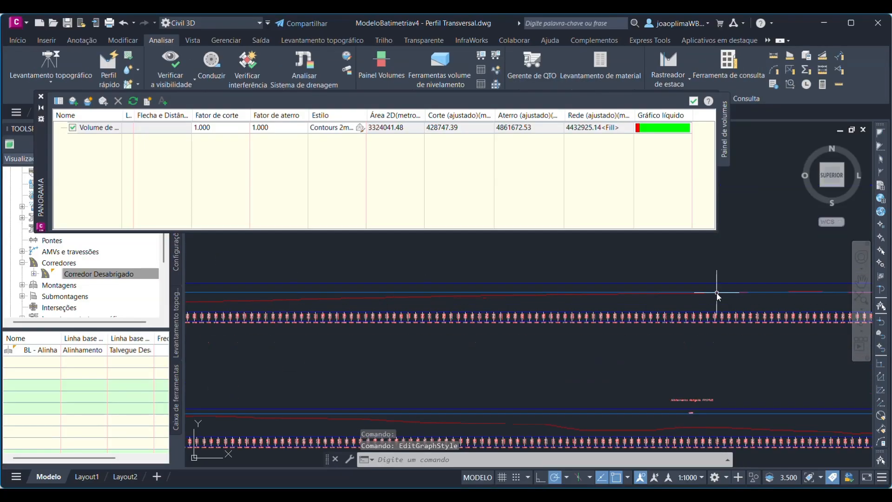
pyautogui.scroll(-2, 680, 302)
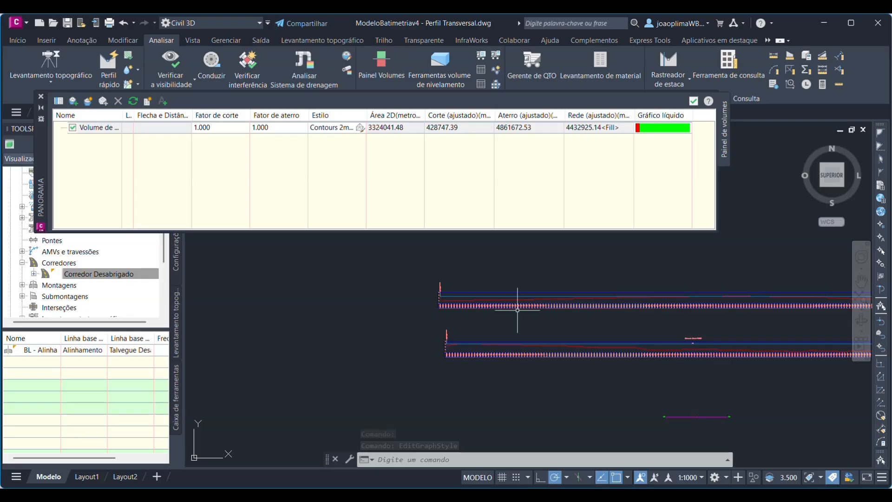
pyautogui.scroll(4, 597, 301)
pyautogui.moveTo(686, 284); pyautogui.dragTo(321, 304, button='middle')
pyautogui.moveTo(665, 322); pyautogui.dragTo(404, 321, button='middle')
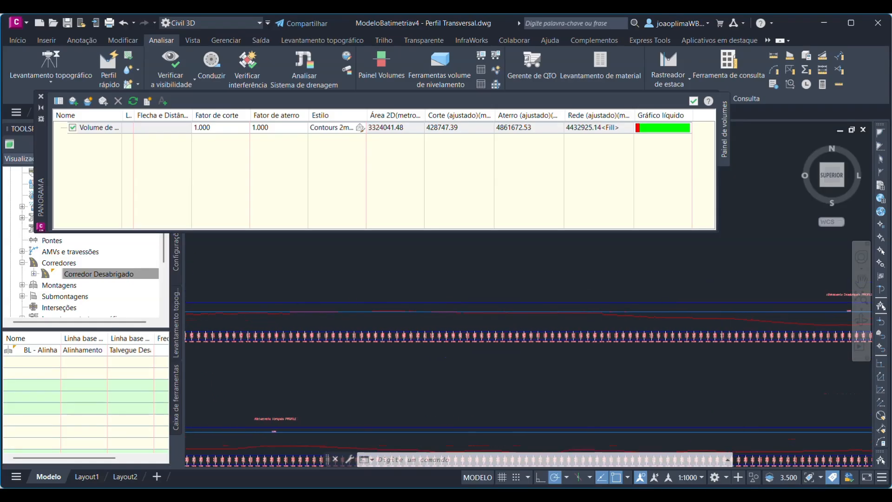
pyautogui.moveTo(524, 315); pyautogui.dragTo(155, 321, button='middle')
pyautogui.moveTo(604, 338); pyautogui.dragTo(301, 339, button='middle')
pyautogui.moveTo(540, 326); pyautogui.dragTo(147, 319, button='middle')
pyautogui.scroll(-3, 458, 325)
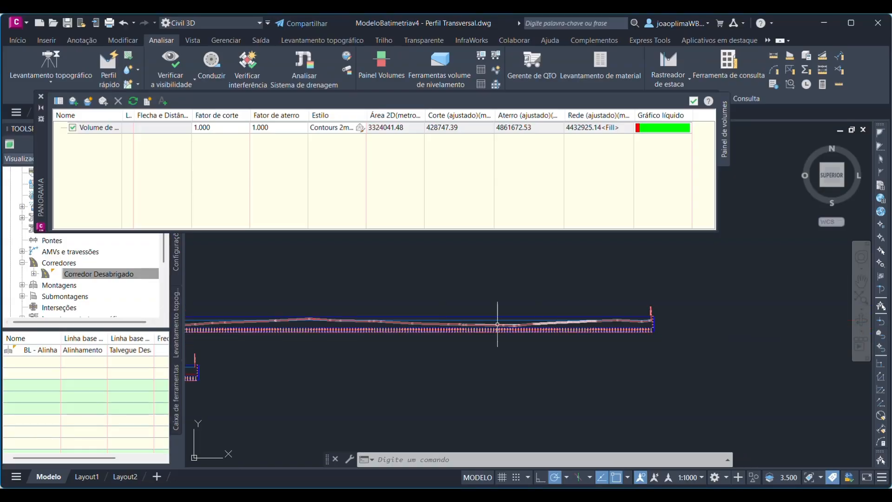
# Trace the profile back from its far end, comparing the seabed line with the channel design line and examining the hatched cut area
pyautogui.scroll(3, 581, 308)
pyautogui.scroll(6, 646, 346)
pyautogui.scroll(-2, 371, 407)
pyautogui.moveTo(212, 432); pyautogui.dragTo(589, 362, button='middle')
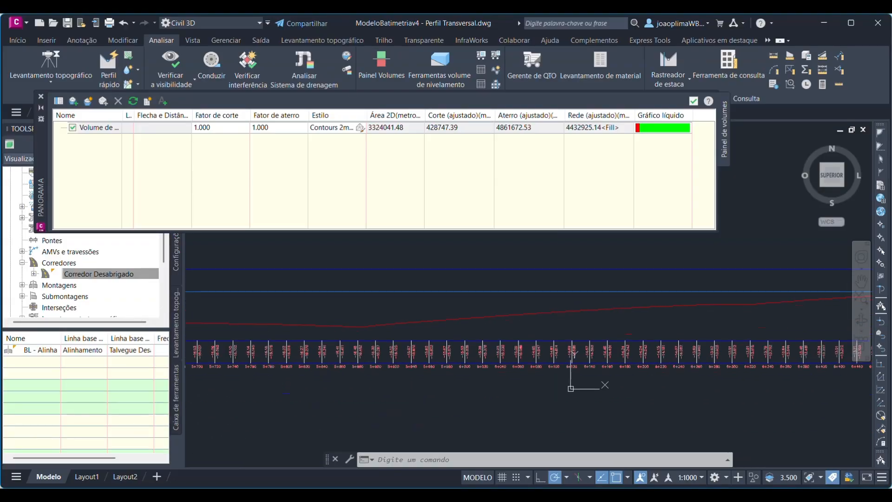
pyautogui.moveTo(401, 288); pyautogui.dragTo(871, 301, button='middle')
pyautogui.moveTo(298, 311); pyautogui.dragTo(873, 309, button='middle')
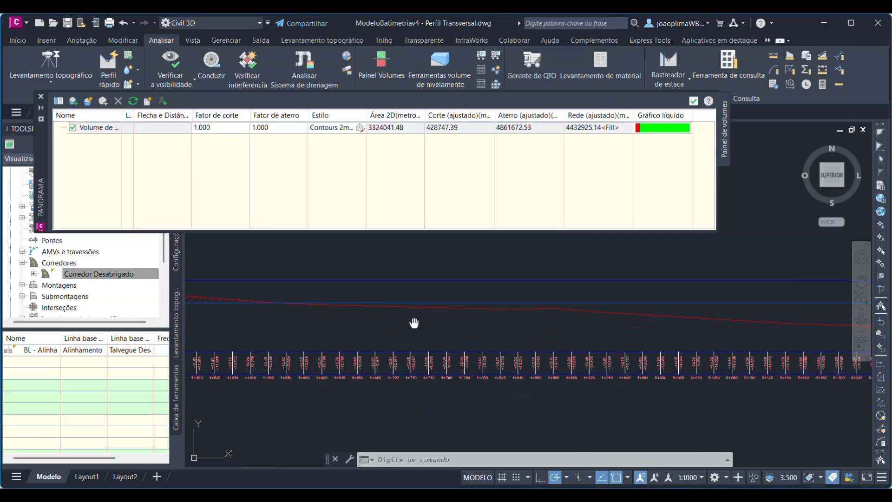
pyautogui.moveTo(414, 323); pyautogui.dragTo(870, 330, button='middle')
pyautogui.scroll(2, 615, 294)
pyautogui.scroll(-2, 623, 304)
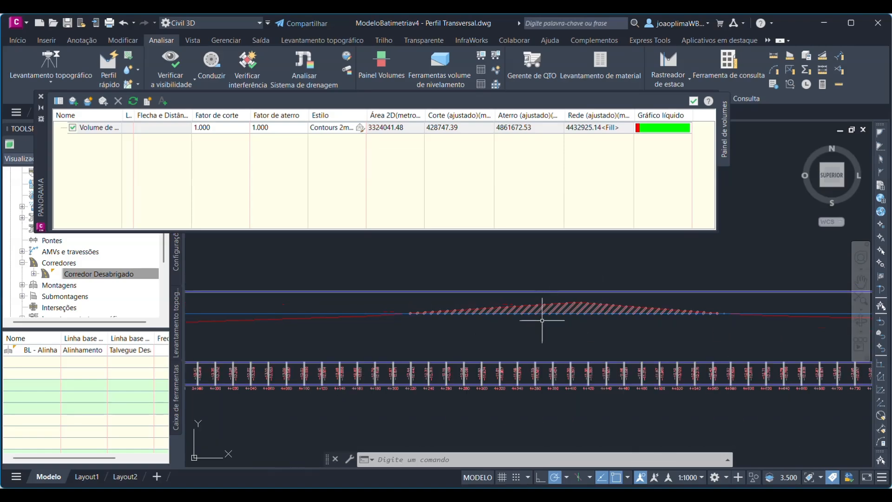
pyautogui.moveTo(532, 312); pyautogui.dragTo(888, 279, button='middle')
pyautogui.moveTo(332, 271); pyautogui.dragTo(515, 302, button='middle')
pyautogui.scroll(-2, 516, 302)
pyautogui.moveTo(516, 303); pyautogui.dragTo(876, 287, button='middle')
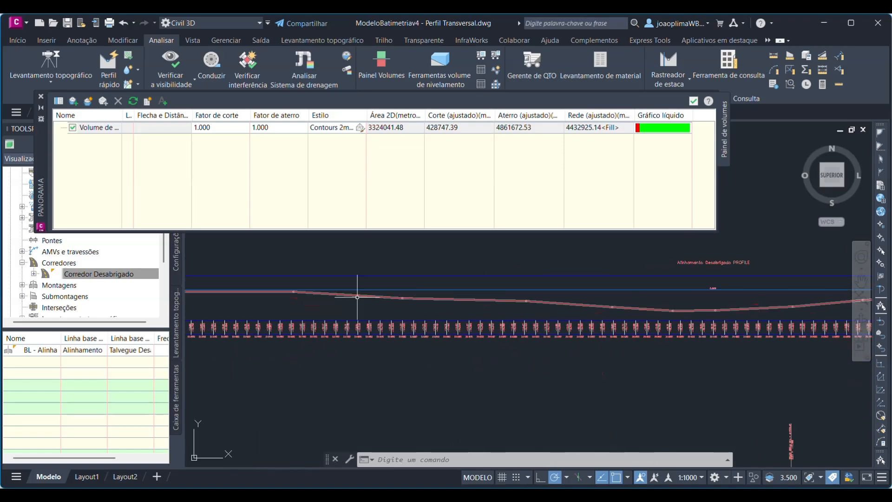
pyautogui.moveTo(362, 295); pyautogui.dragTo(832, 306, button='middle')
pyautogui.moveTo(390, 329); pyautogui.dragTo(682, 332, button='middle')
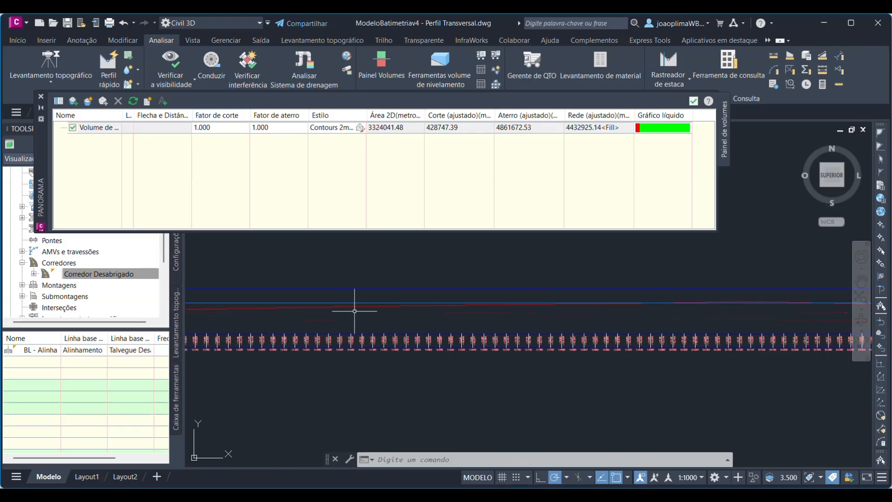
pyautogui.moveTo(264, 306); pyautogui.dragTo(790, 288, button='middle')
pyautogui.moveTo(279, 324); pyautogui.dragTo(93, 331, button='middle')
pyautogui.scroll(-2, 580, 333)
pyautogui.moveTo(608, 323); pyautogui.dragTo(145, 289, button='middle')
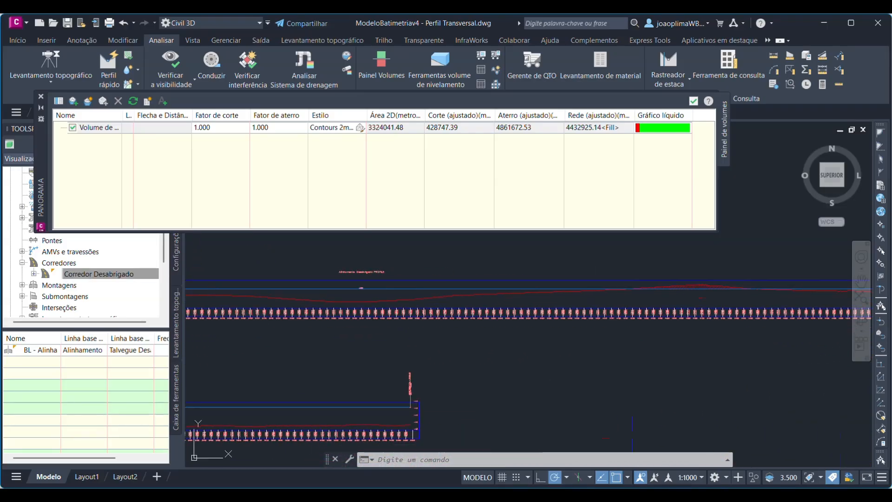
pyautogui.scroll(3, 745, 288)
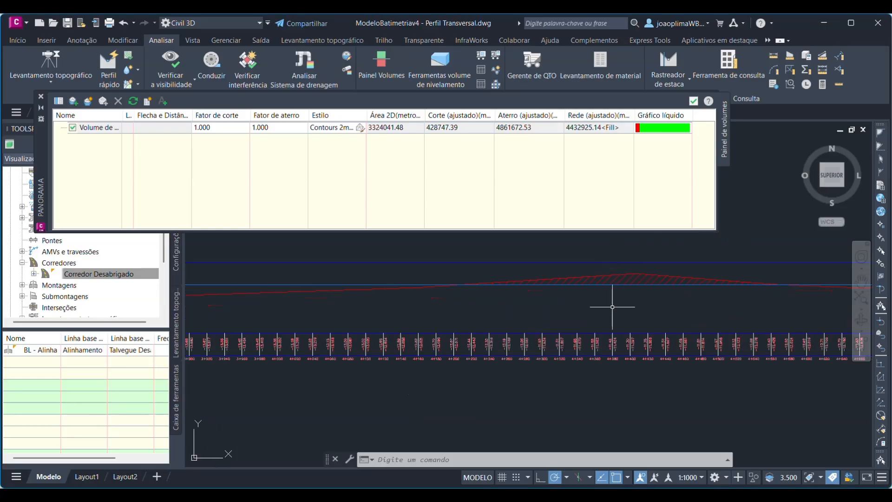